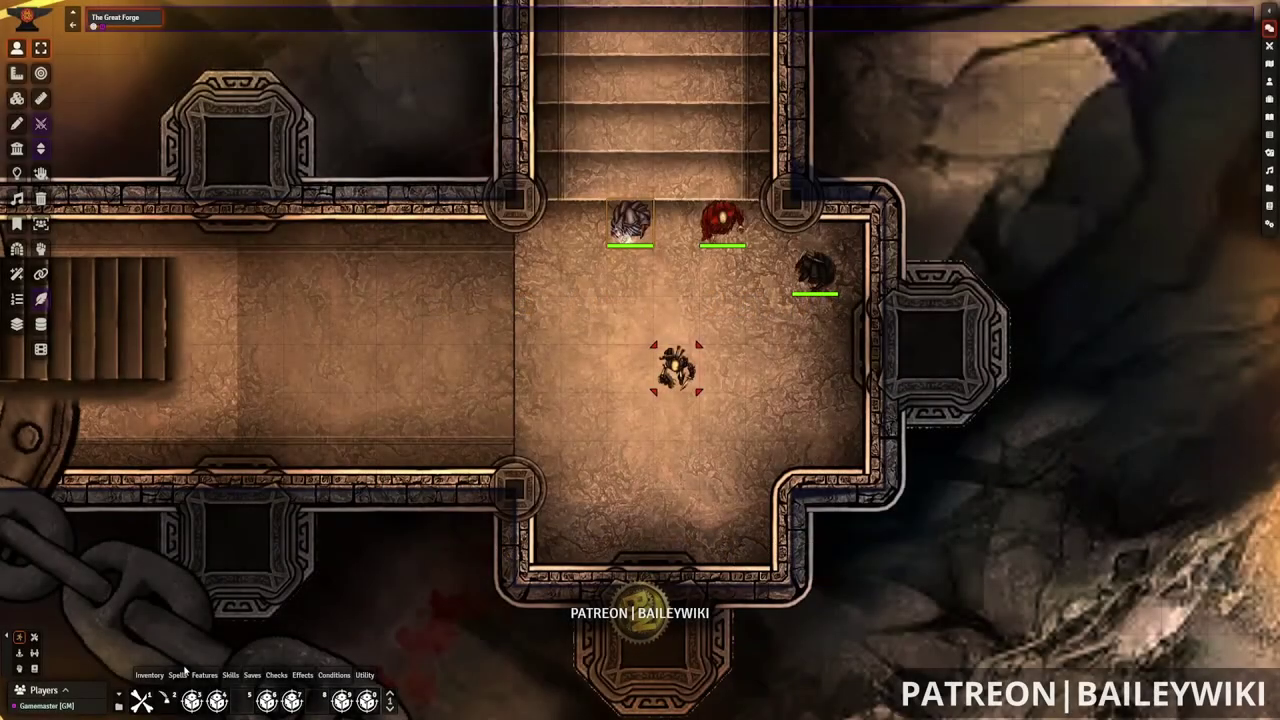
- Cast Fireball from the selected caster's spells, placing its 20 ft template over the targeted token in the lower part of the room
{"action": "mouse_move", "coordinate": [176, 677]}
{"action": "left_click", "coordinate": [203, 655]}
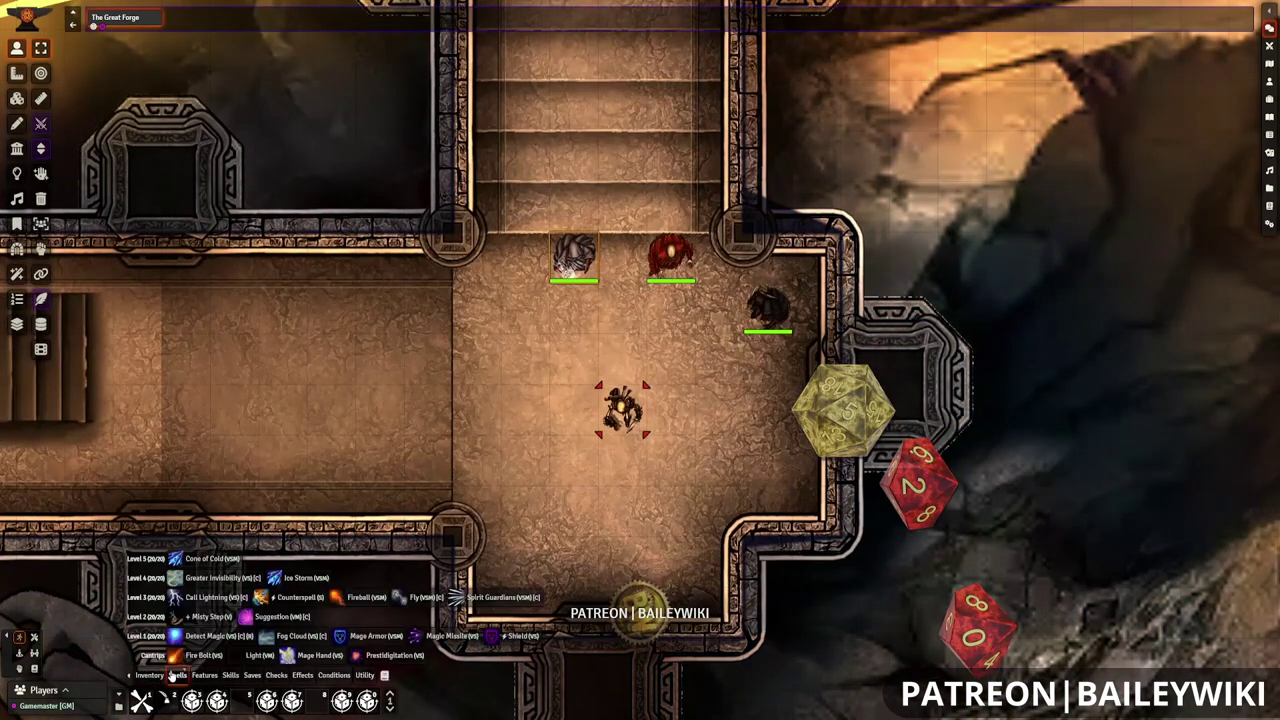
{"action": "left_click", "coordinate": [598, 511]}
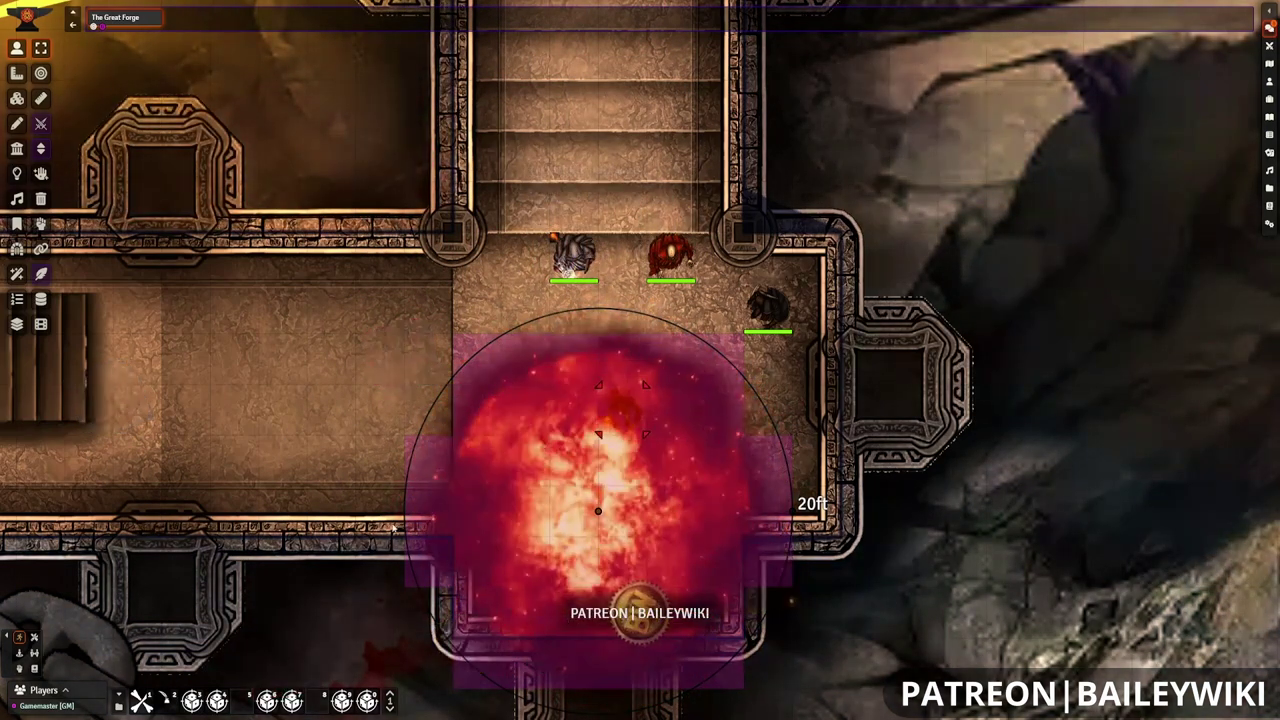
{"action": "left_click", "coordinate": [532, 368]}
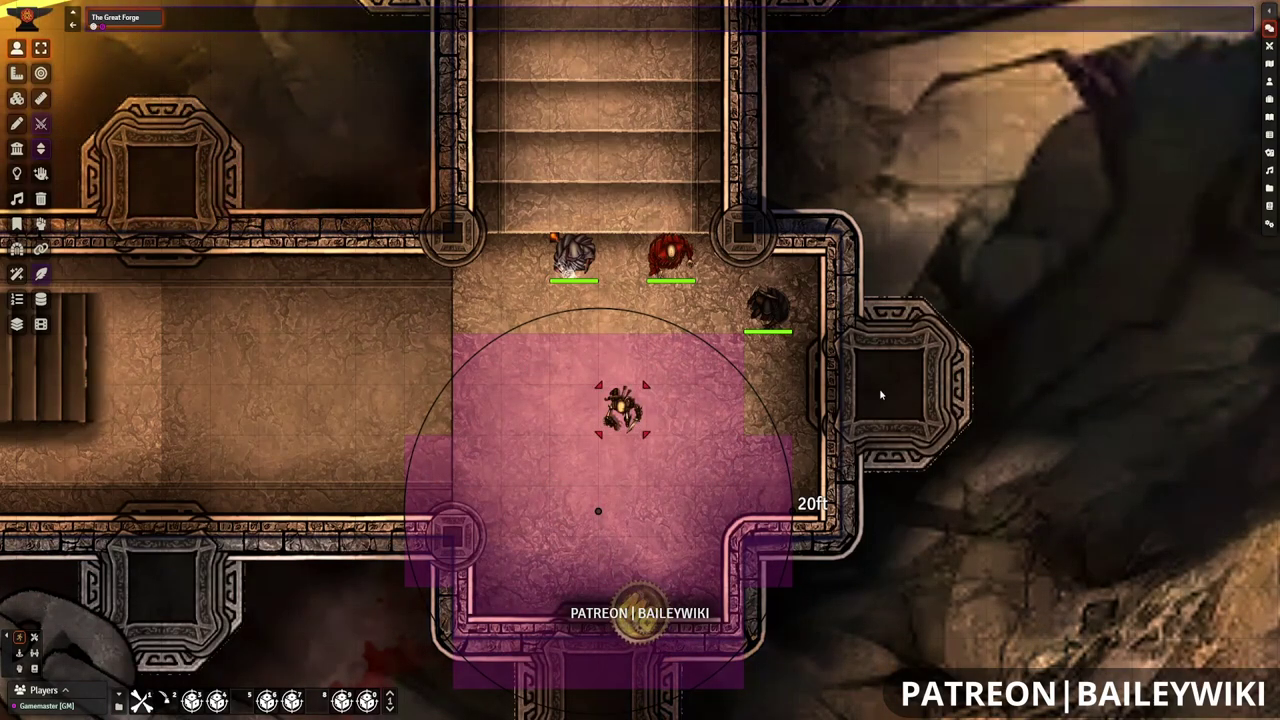
- Select the Assassin token and view its inventory actions
{"action": "left_click", "coordinate": [785, 320]}
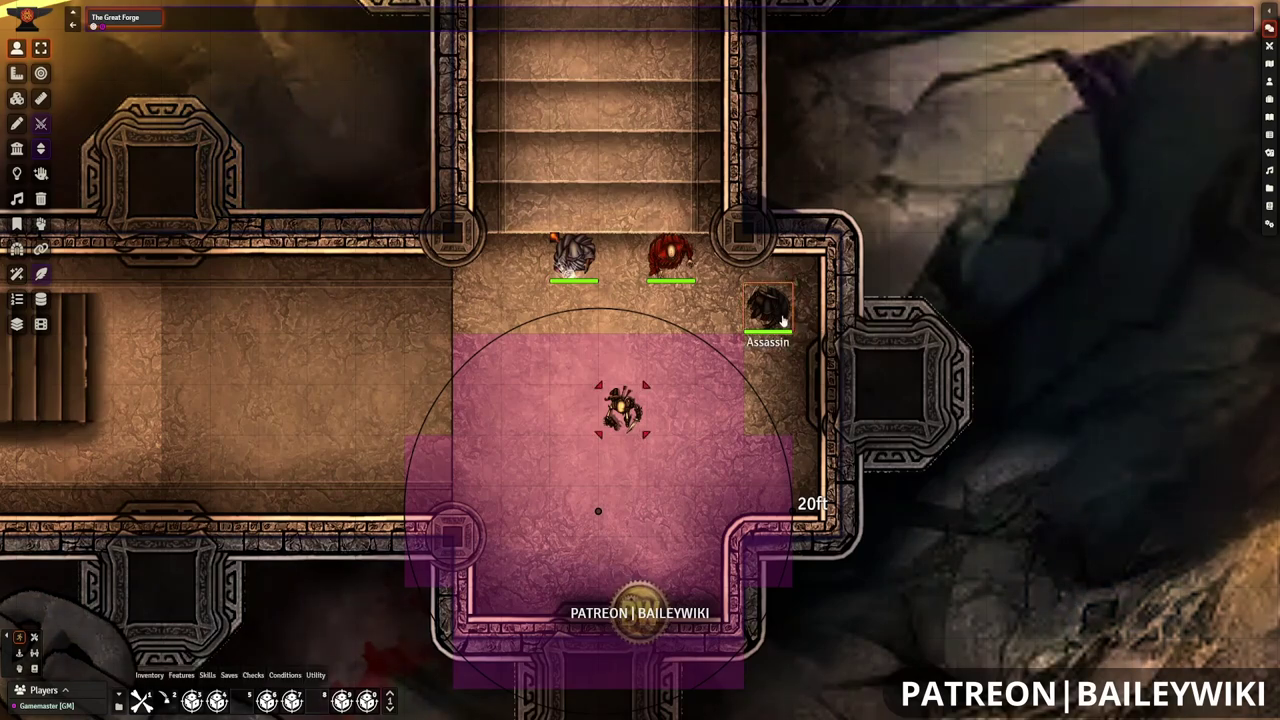
{"action": "mouse_move", "coordinate": [149, 678]}
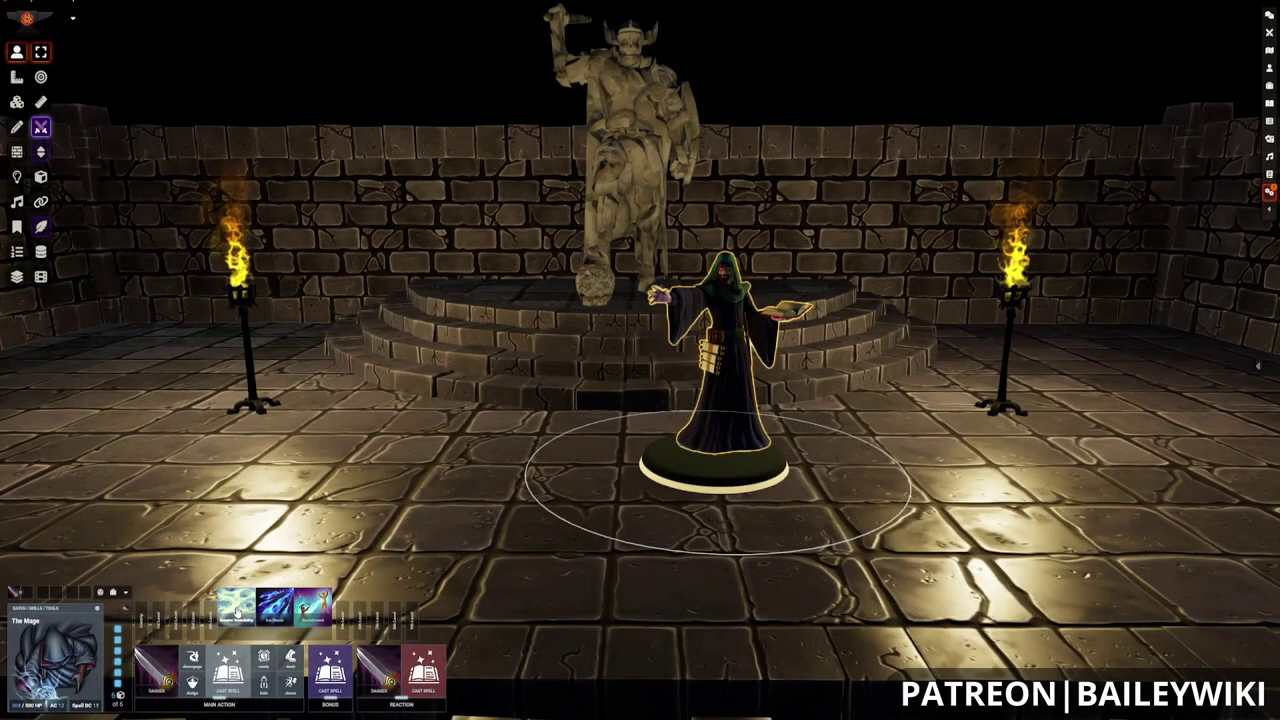
- Cast Greater Invisibility with The Mage in the 3D scene
{"action": "left_click", "coordinate": [237, 610]}
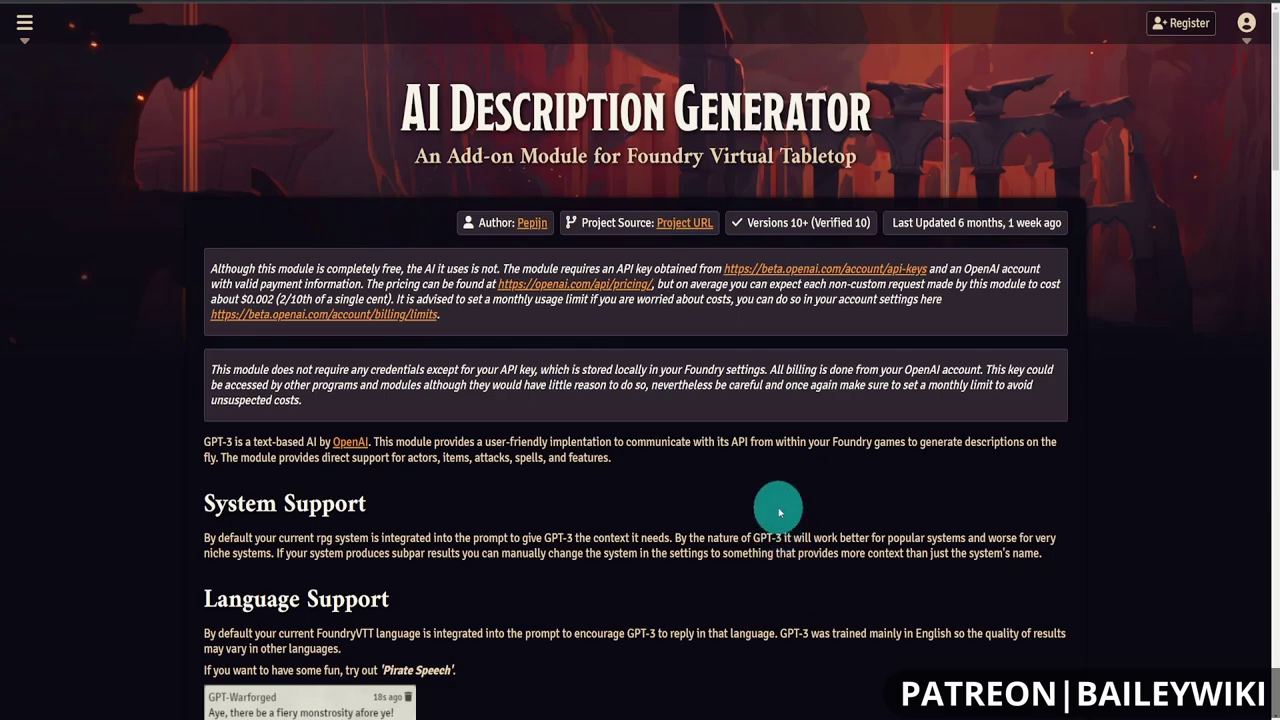
- Read the AI Description Generator module page, covering system and language support, chat commands and the description generator
{"action": "scroll", "coordinate": [828, 510], "scroll_direction": "down", "scroll_amount": 3}
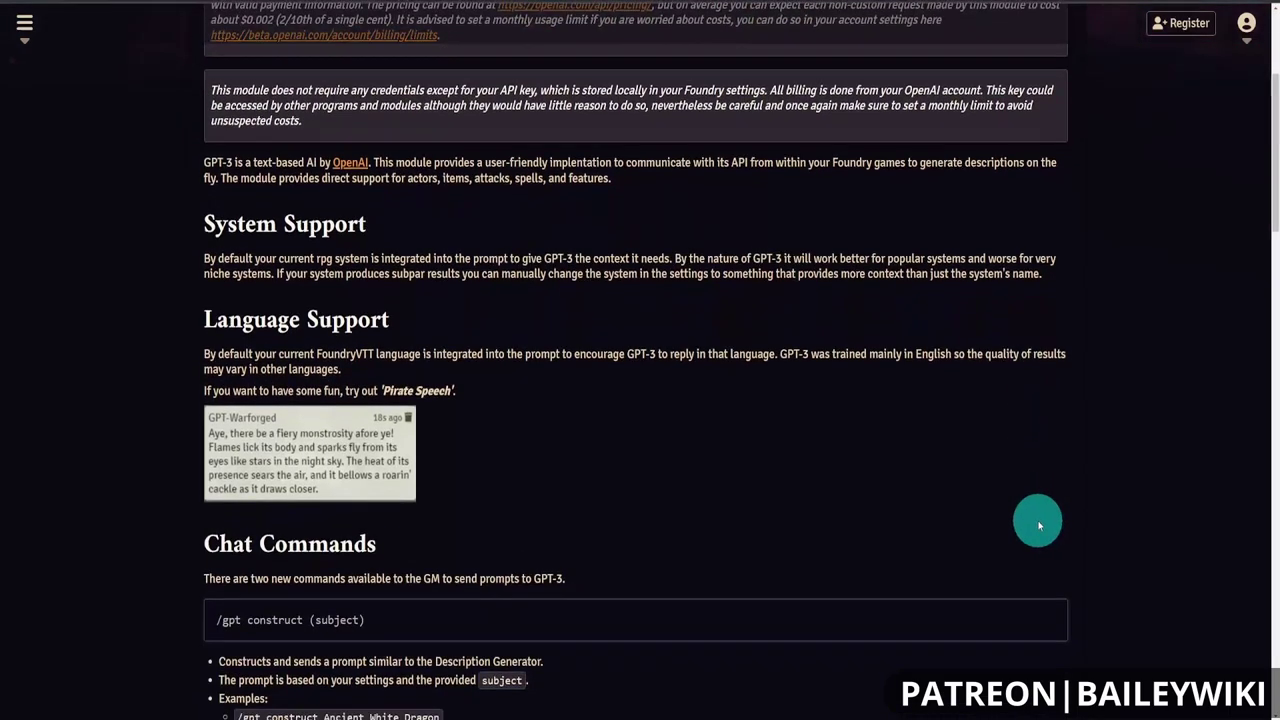
{"action": "scroll", "coordinate": [766, 611], "scroll_direction": "down", "scroll_amount": 4}
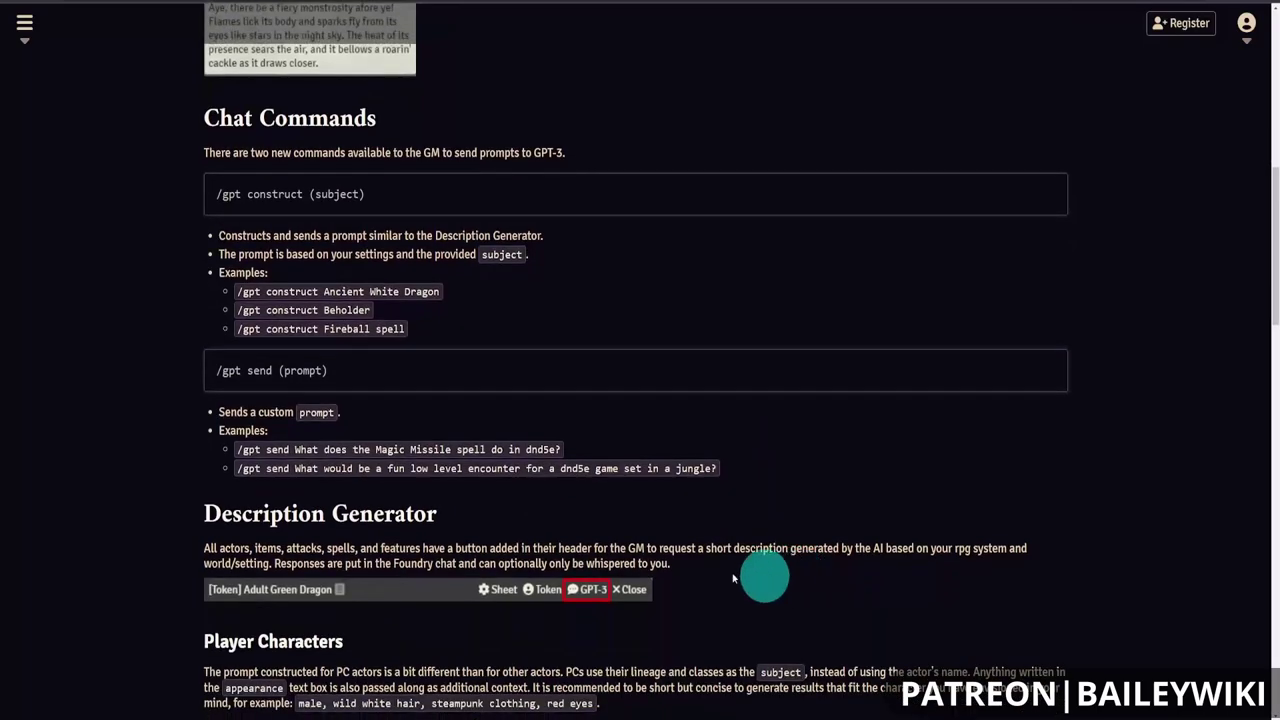
{"action": "scroll", "coordinate": [843, 560], "scroll_direction": "up", "scroll_amount": 5}
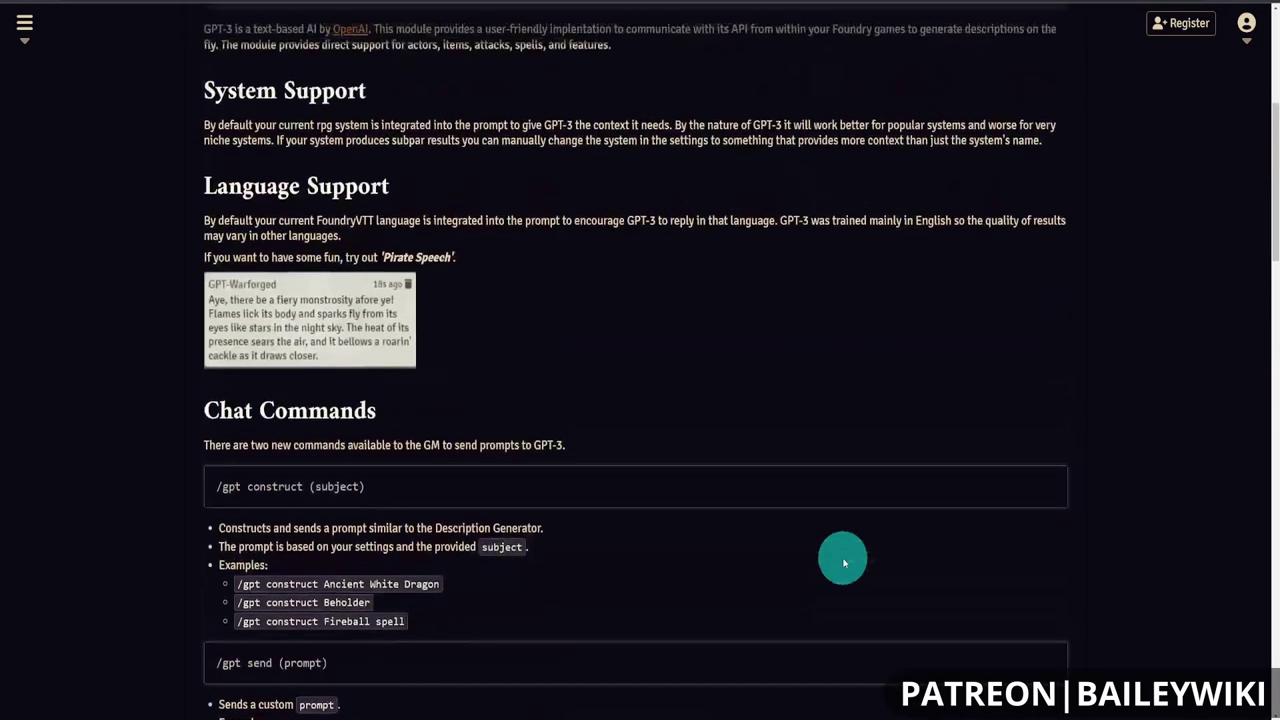
{"action": "scroll", "coordinate": [843, 563], "scroll_direction": "up", "scroll_amount": 1}
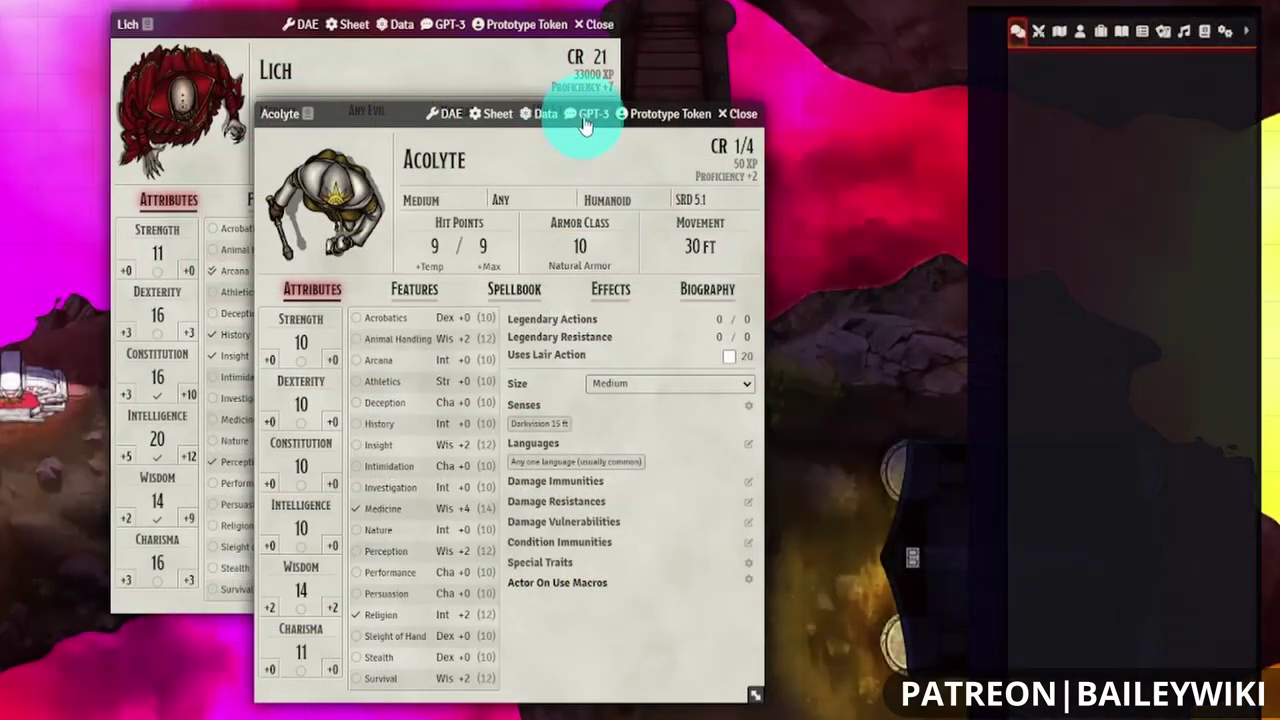
- Generate GPT-3 descriptions for the Acolyte and its Club attack, and close both sheets
{"action": "left_click", "coordinate": [590, 114]}
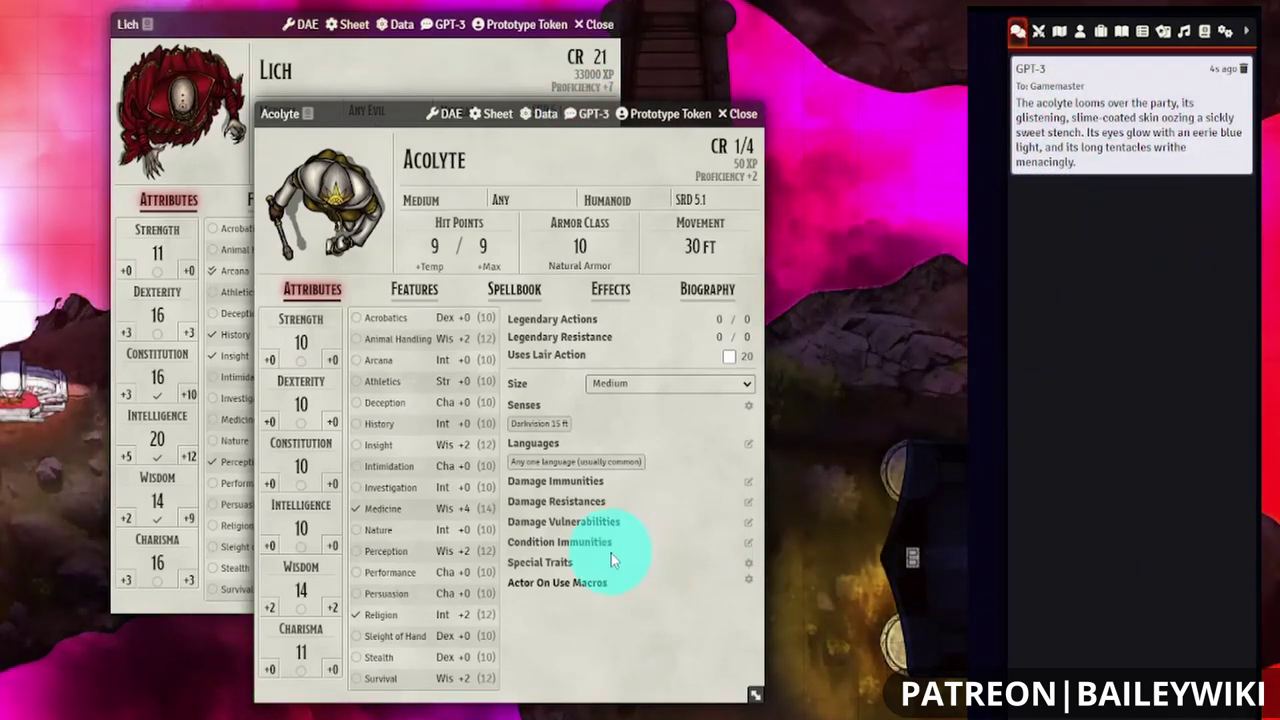
{"action": "left_click", "coordinate": [414, 291]}
{"action": "left_click", "coordinate": [305, 365]}
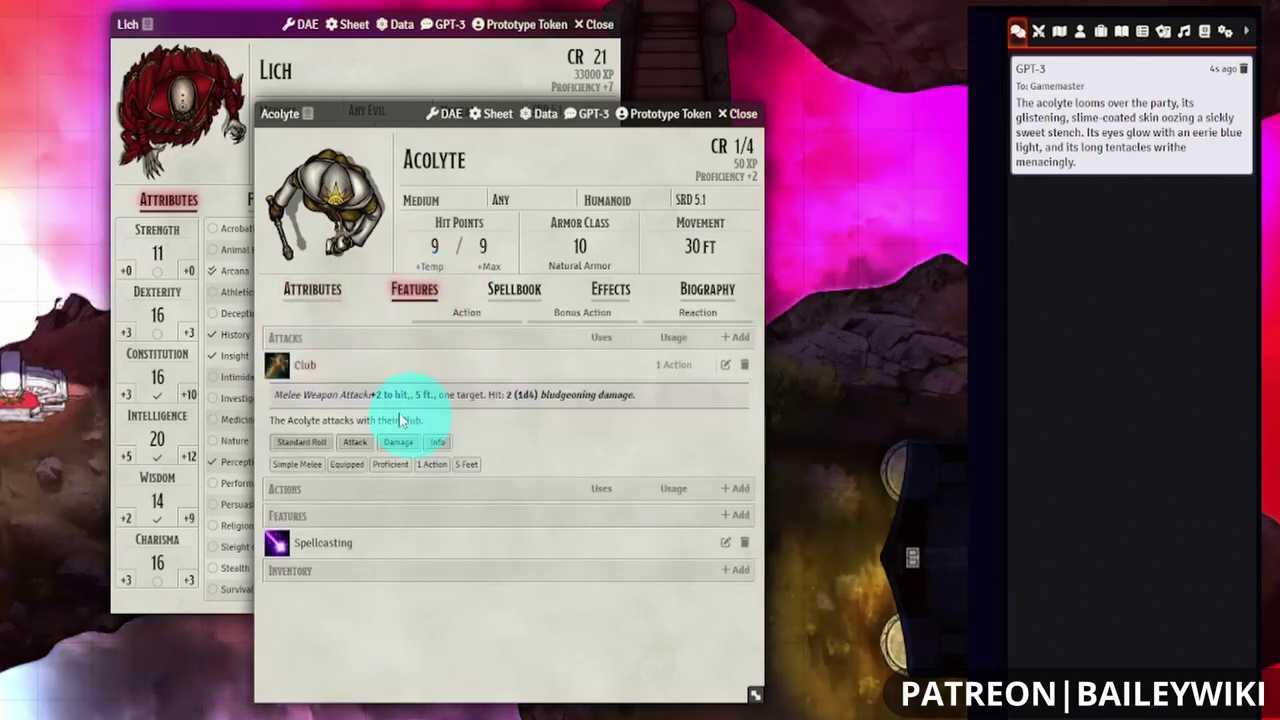
{"action": "left_click", "coordinate": [725, 364]}
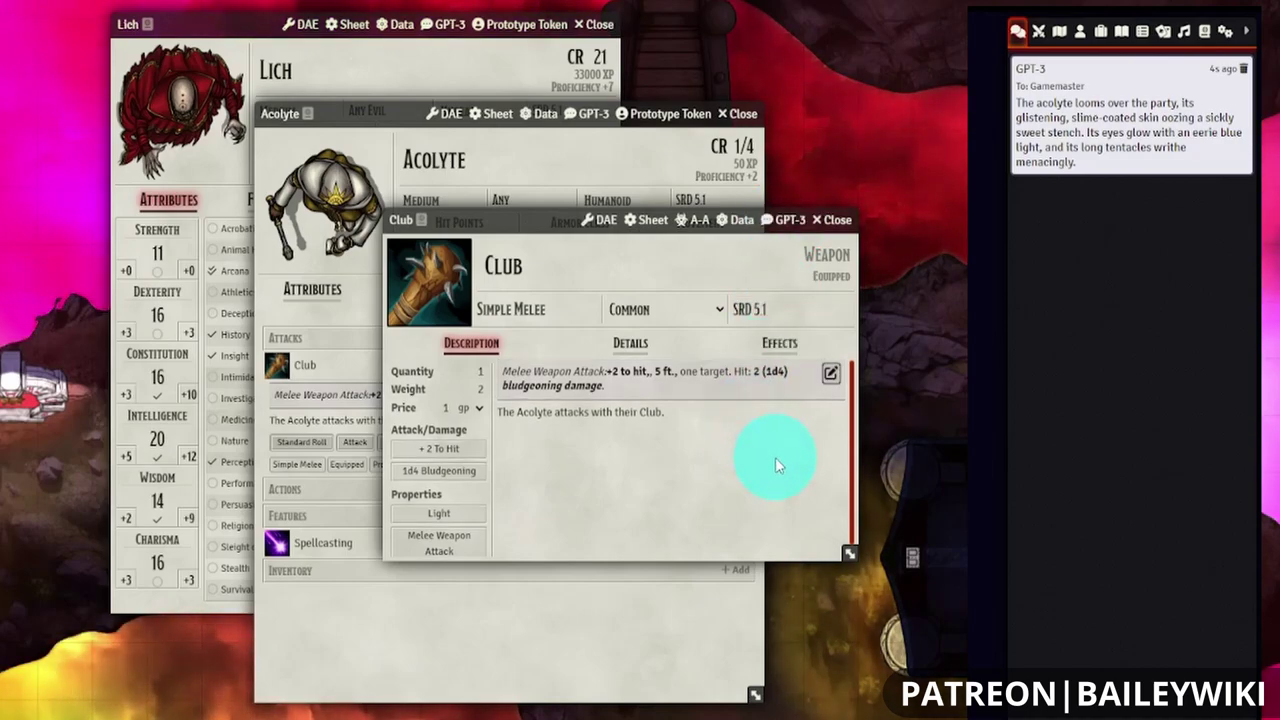
{"action": "scroll", "coordinate": [775, 457], "scroll_direction": "down", "scroll_amount": 1}
{"action": "scroll", "coordinate": [775, 457], "scroll_direction": "up", "scroll_amount": 1}
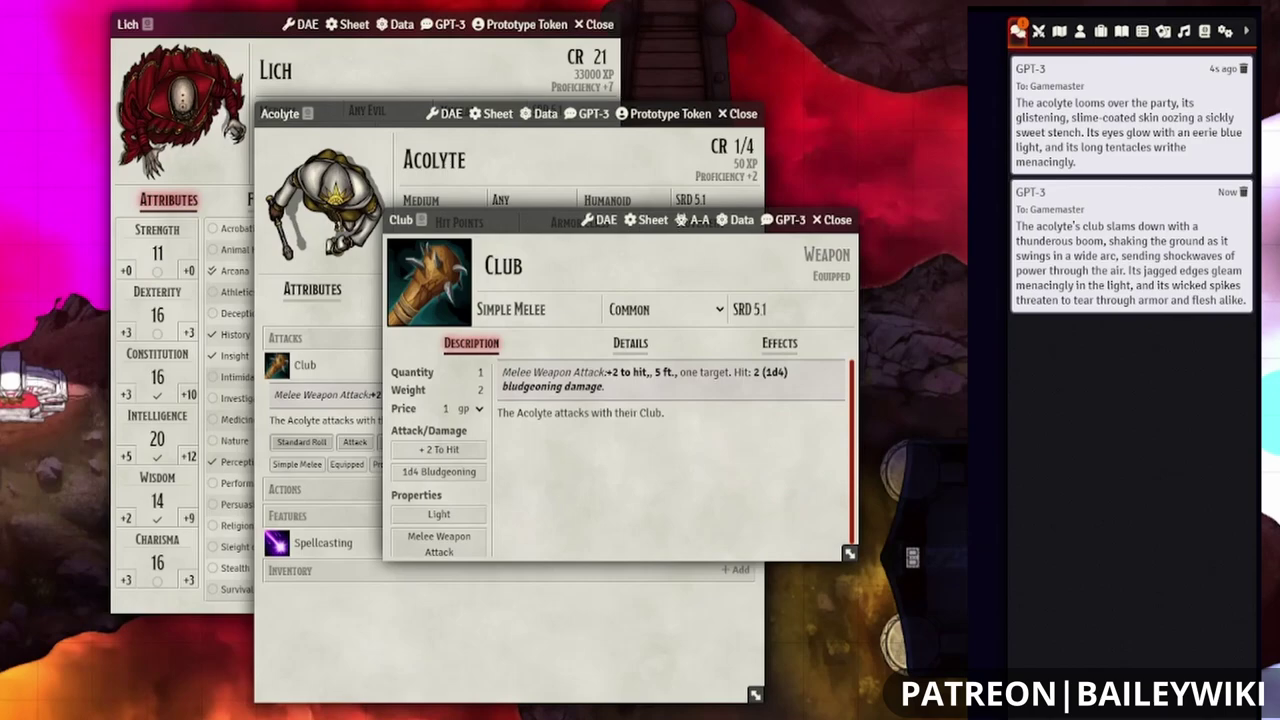
{"action": "left_click", "coordinate": [837, 224]}
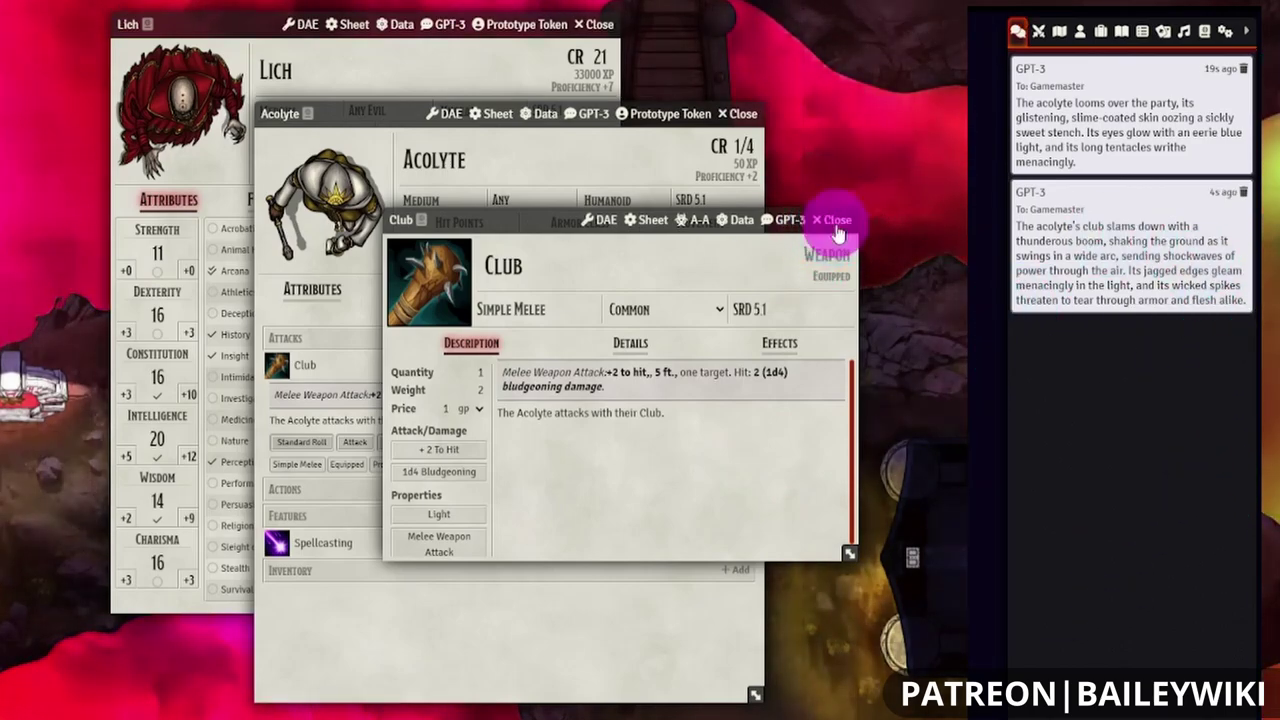
{"action": "left_click", "coordinate": [743, 115]}
- Generate GPT-3 descriptions for the Lich and its Ray of Frost cantrip, and close both sheets
{"action": "left_click_drag", "start_coordinate": [245, 29], "coordinate": [614, 78]}
{"action": "left_click", "coordinate": [614, 78]}
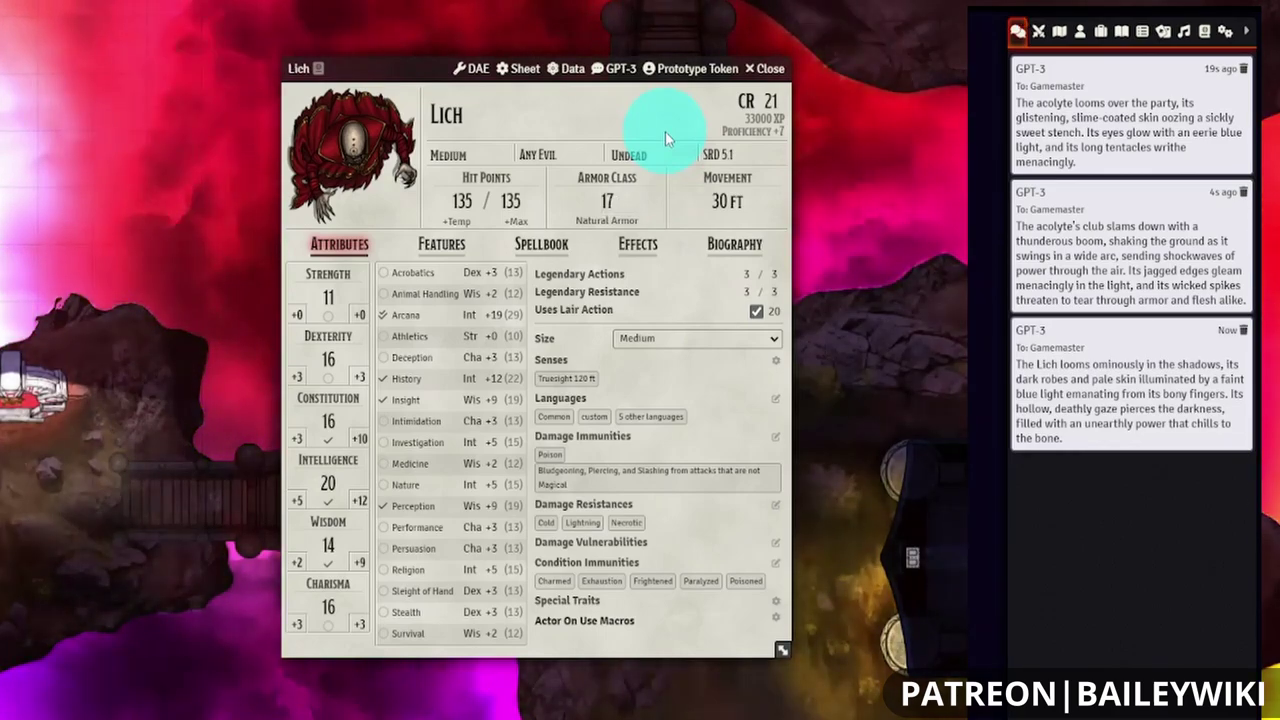
{"action": "left_click", "coordinate": [529, 245]}
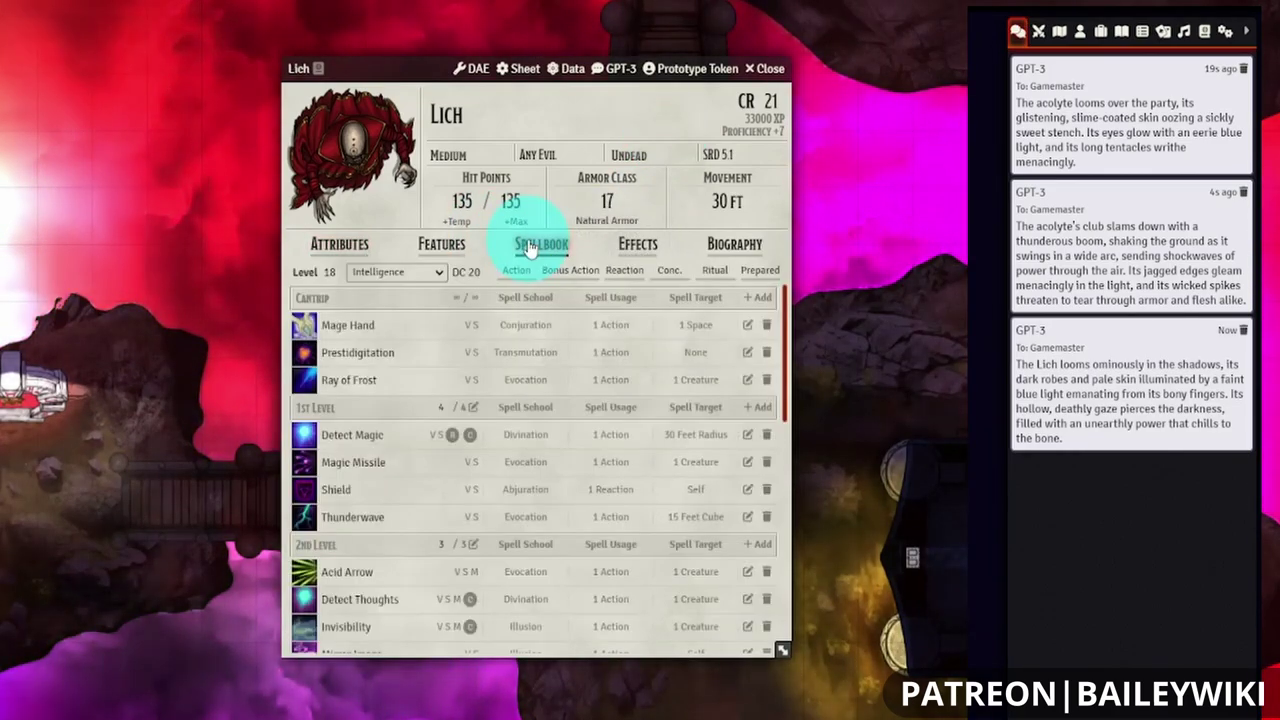
{"action": "left_click", "coordinate": [364, 390]}
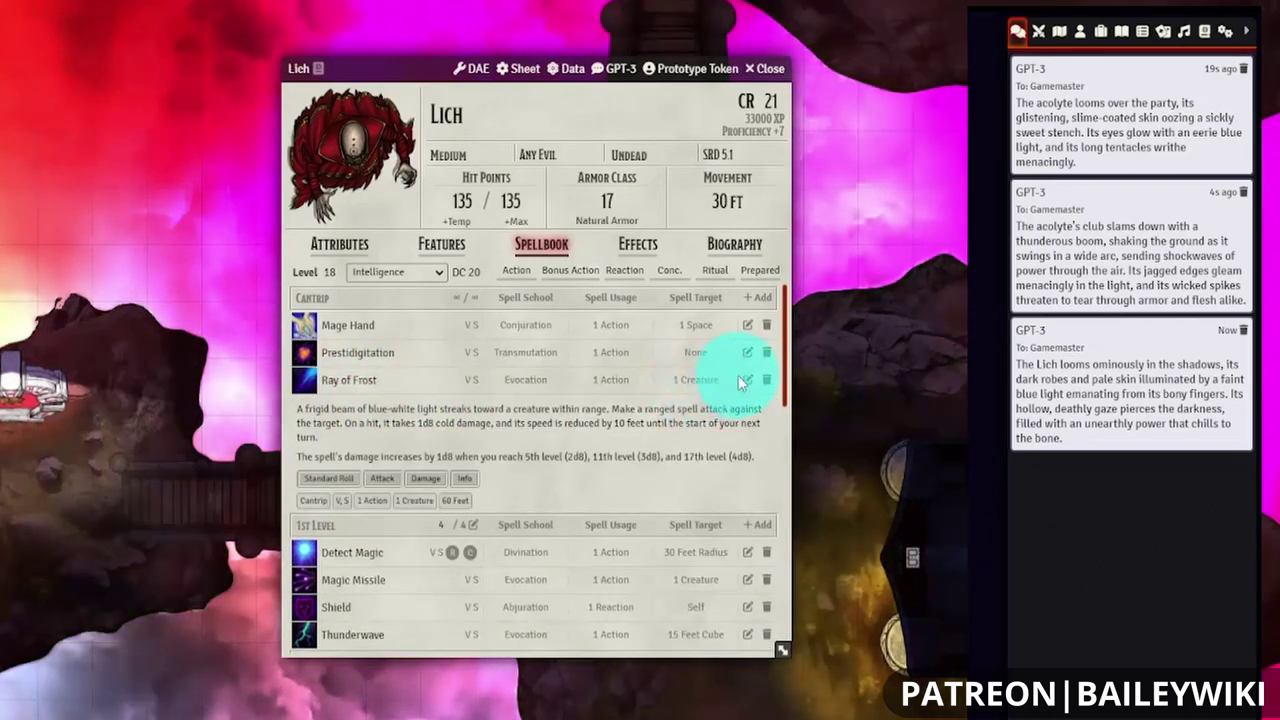
{"action": "left_click", "coordinate": [746, 380]}
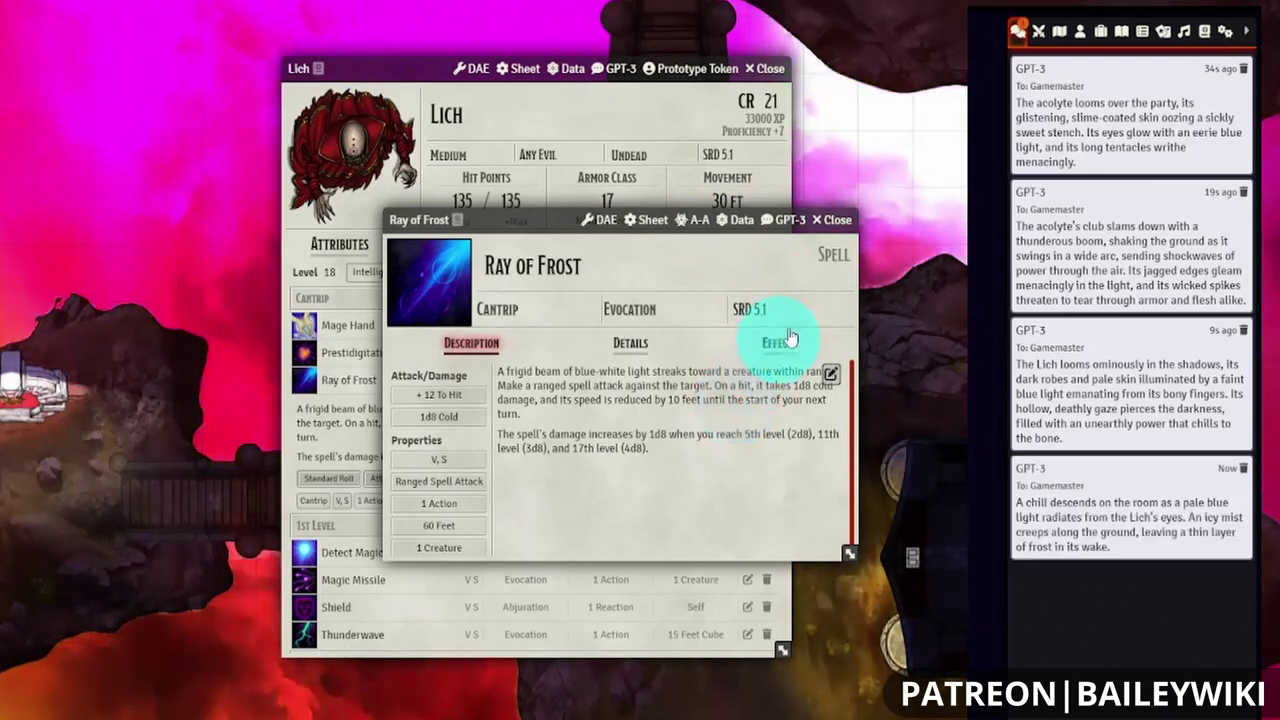
{"action": "left_click", "coordinate": [836, 220]}
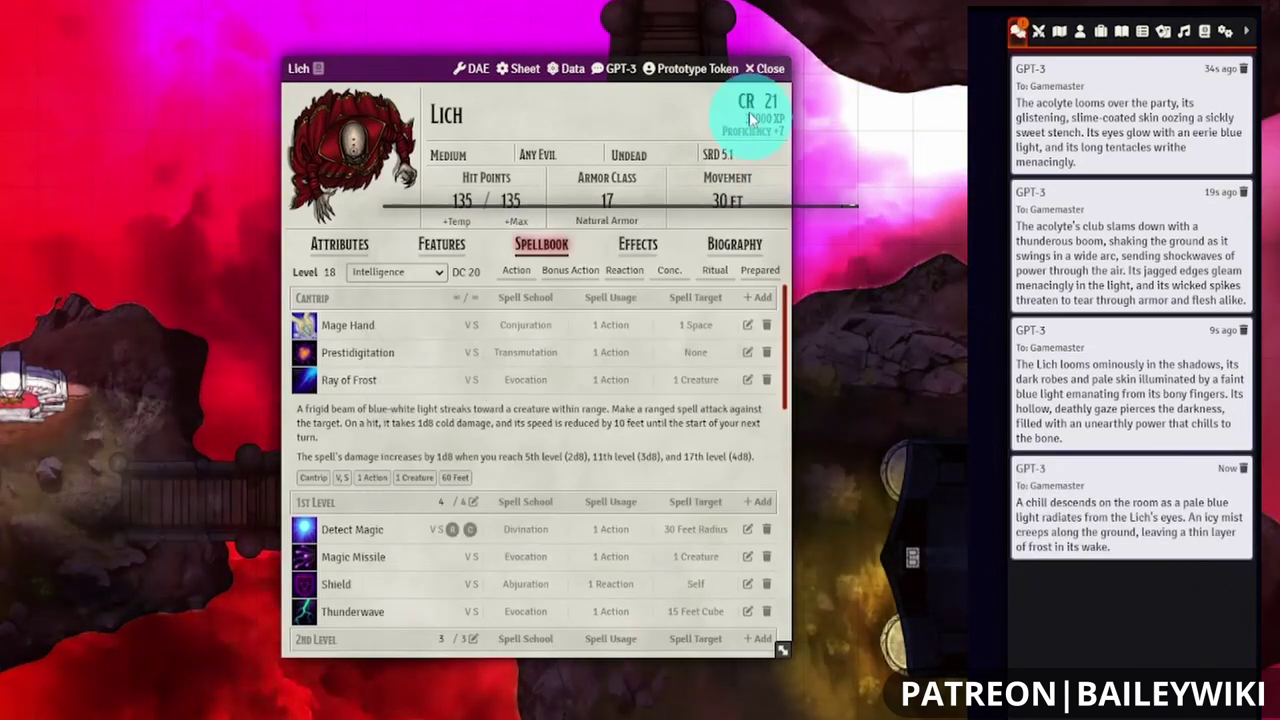
{"action": "left_click", "coordinate": [765, 68]}
- Request further GPT-3 descriptions through chat messages, including one of a Human Acolyte
{"action": "left_click", "coordinate": [416, 386]}
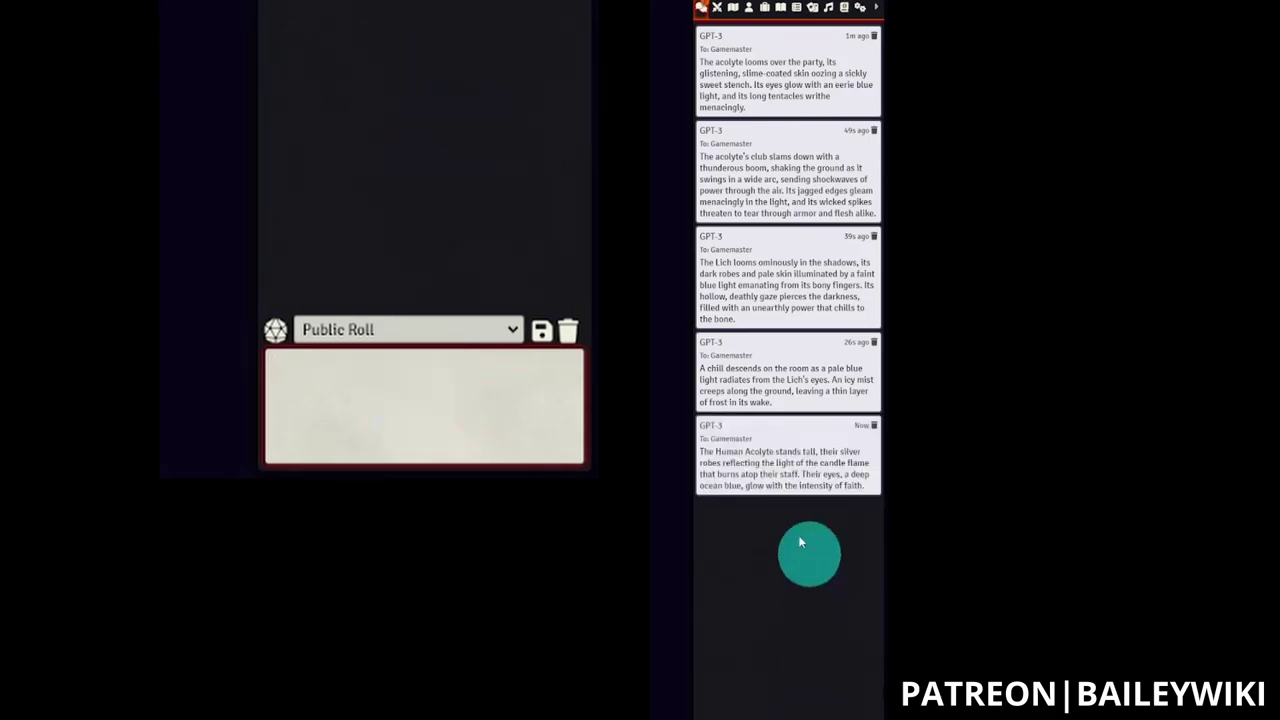
{"action": "left_click", "coordinate": [390, 373]}
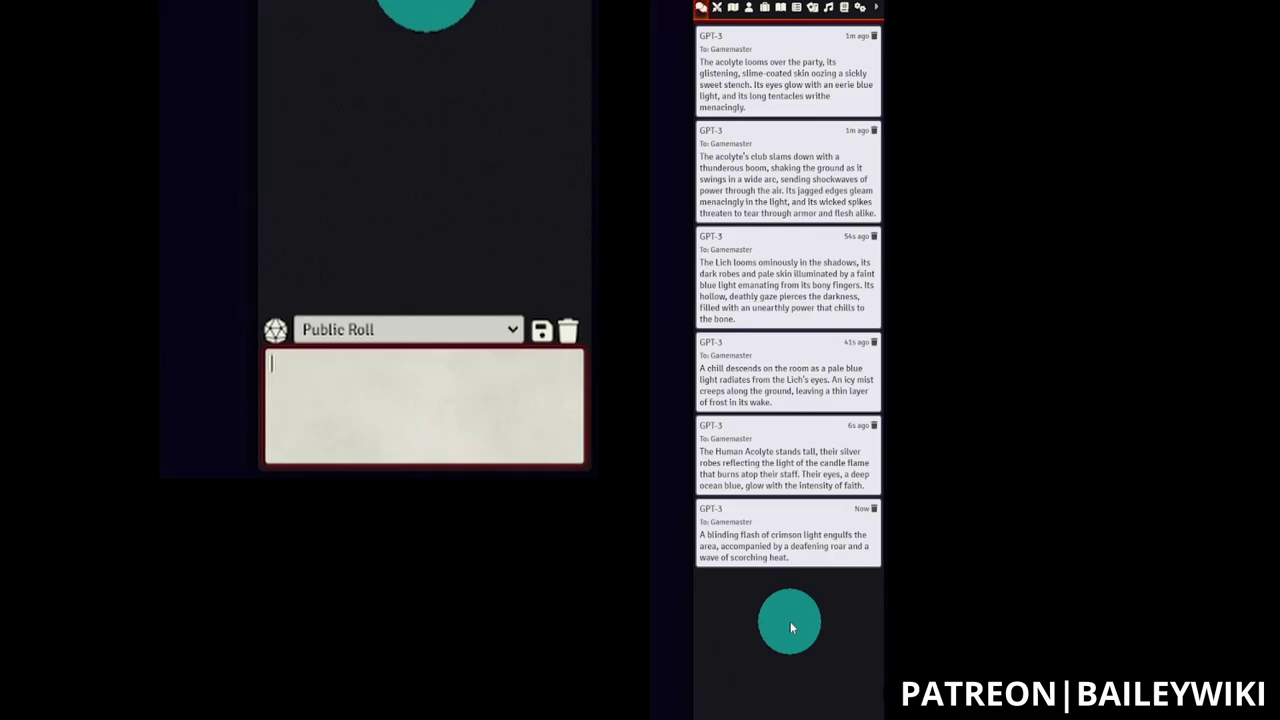
{"action": "left_click", "coordinate": [440, 426]}
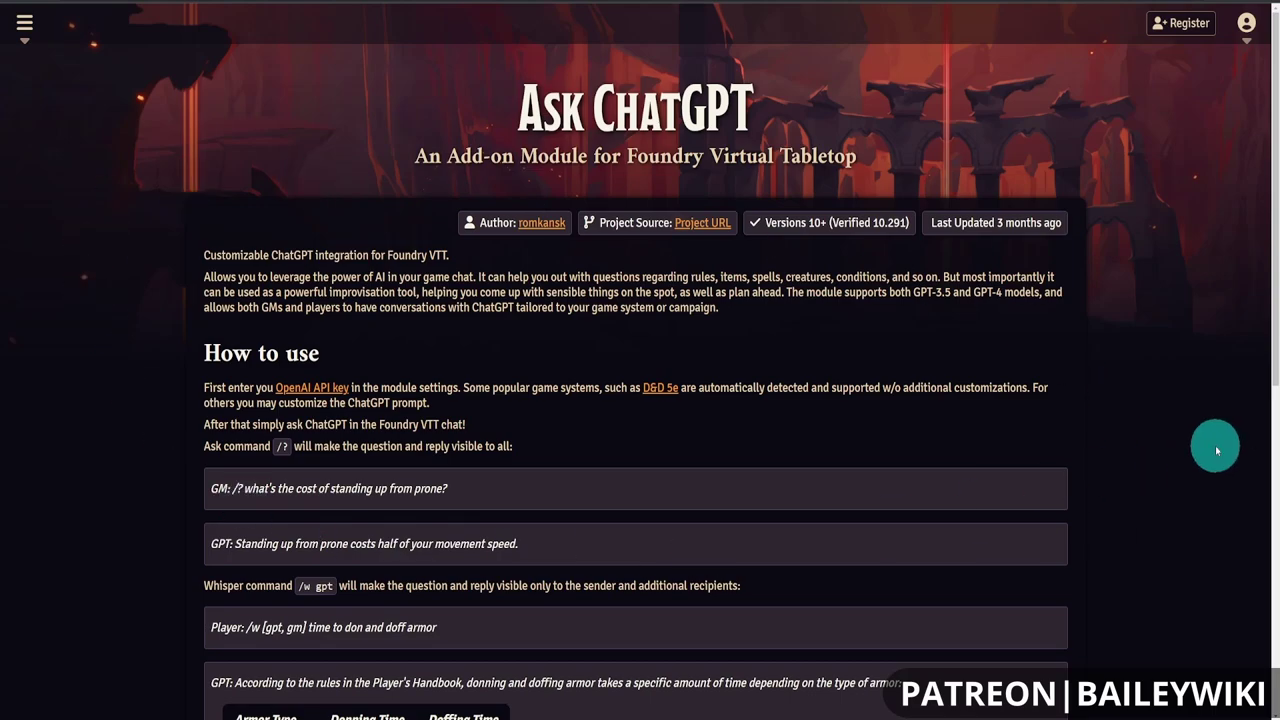
- Read the Ask ChatGPT module page, including how the /? and /w gpt chat commands are used
{"action": "scroll", "coordinate": [1215, 450], "scroll_direction": "down", "scroll_amount": 3}
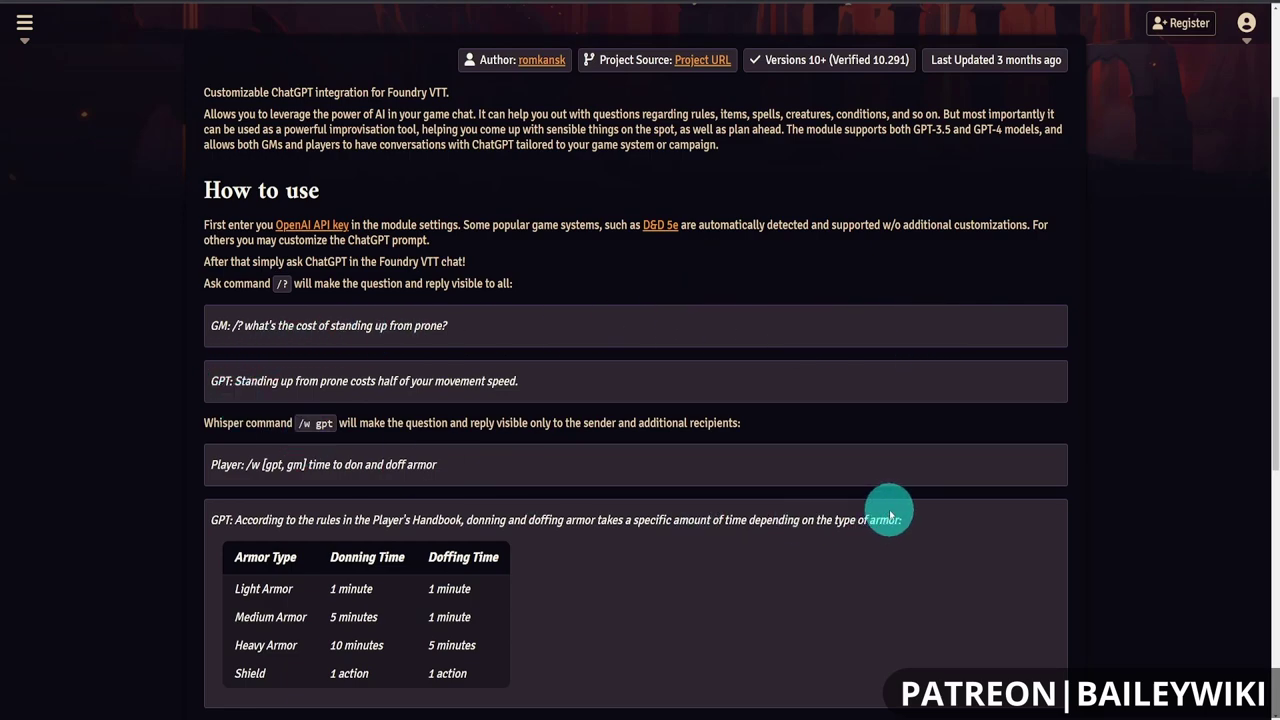
{"action": "scroll", "coordinate": [890, 517], "scroll_direction": "down", "scroll_amount": 1}
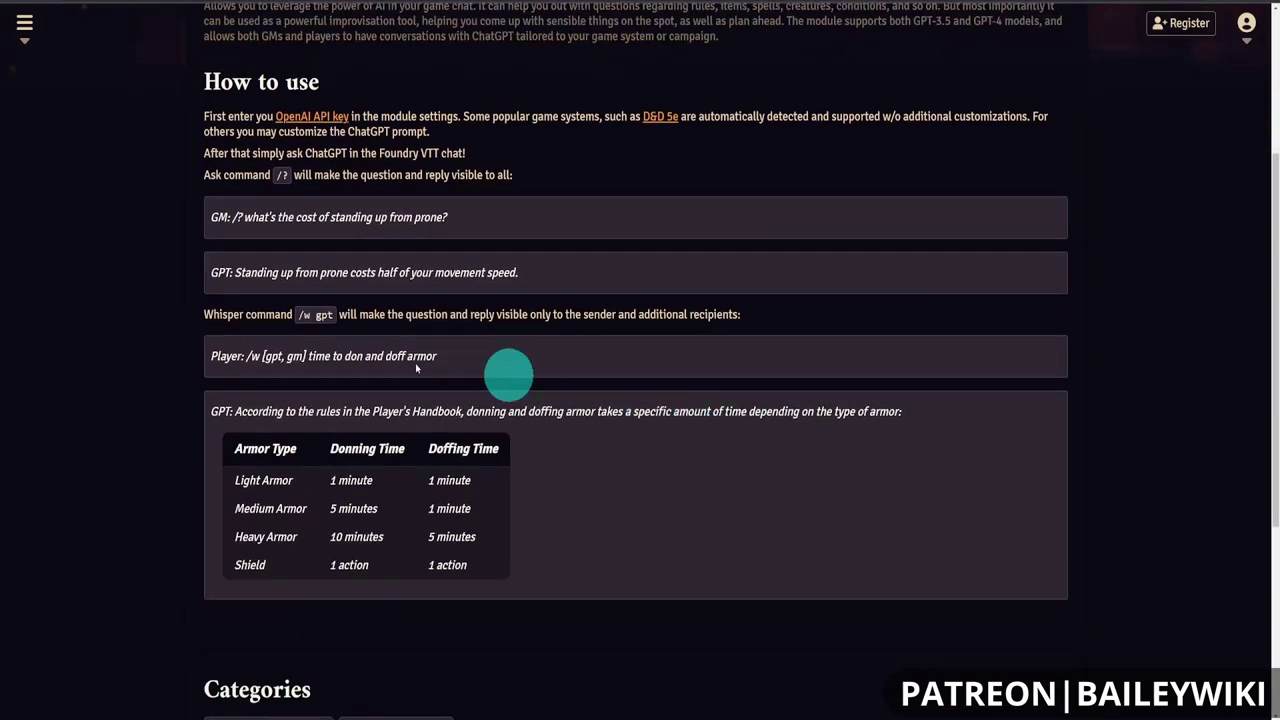
{"action": "scroll", "coordinate": [760, 494], "scroll_direction": "down", "scroll_amount": 2}
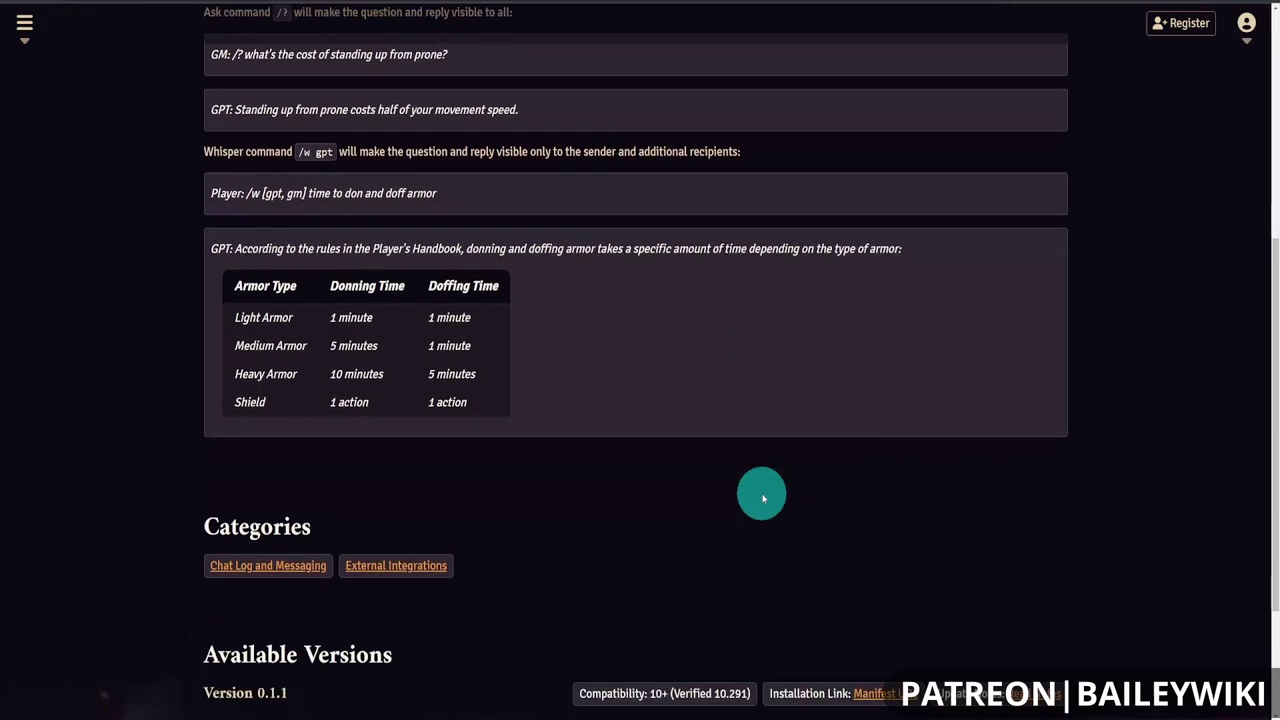
{"action": "scroll", "coordinate": [1112, 540], "scroll_direction": "up", "scroll_amount": 2}
{"action": "scroll", "coordinate": [1115, 545], "scroll_direction": "up", "scroll_amount": 2}
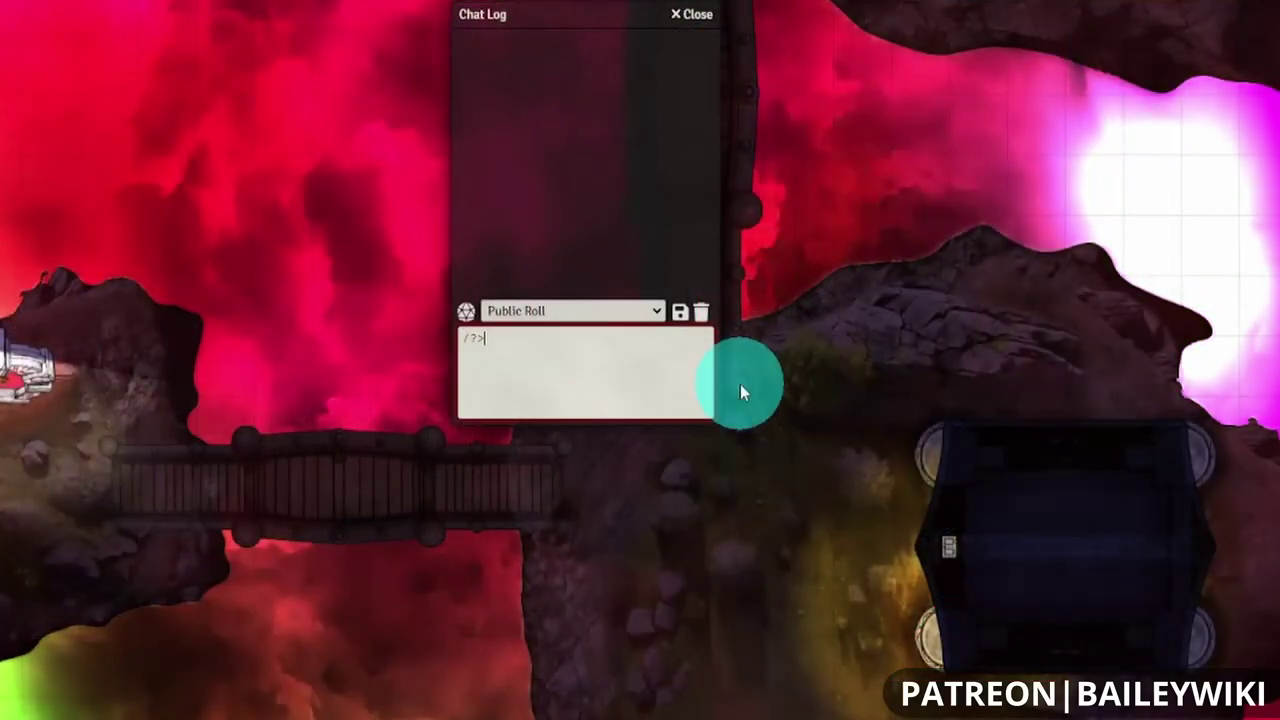
- Ask GPT in the chat log "/? how much damage is a 100 foot fall?"
{"action": "type", "text": "wha"}
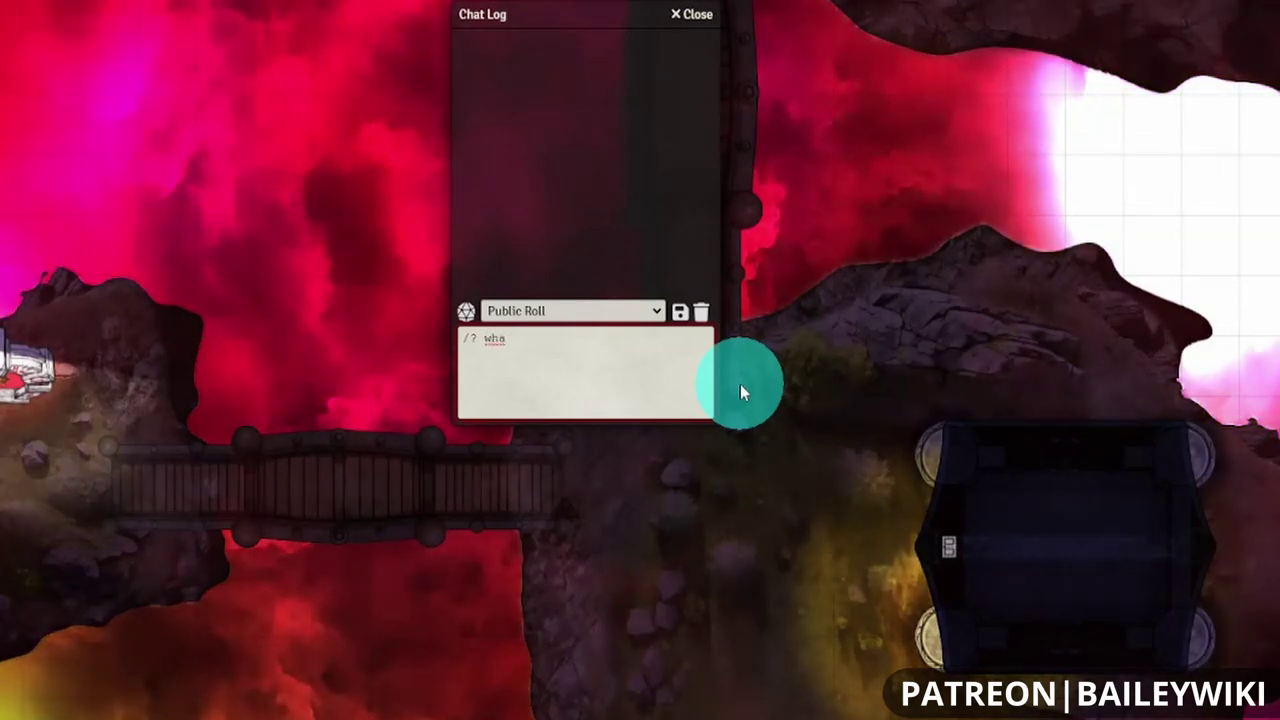
{"action": "key", "text": "BackSpace"}
{"action": "key", "text": "BackSpace"}
{"action": "key", "text": "BackSpace"}
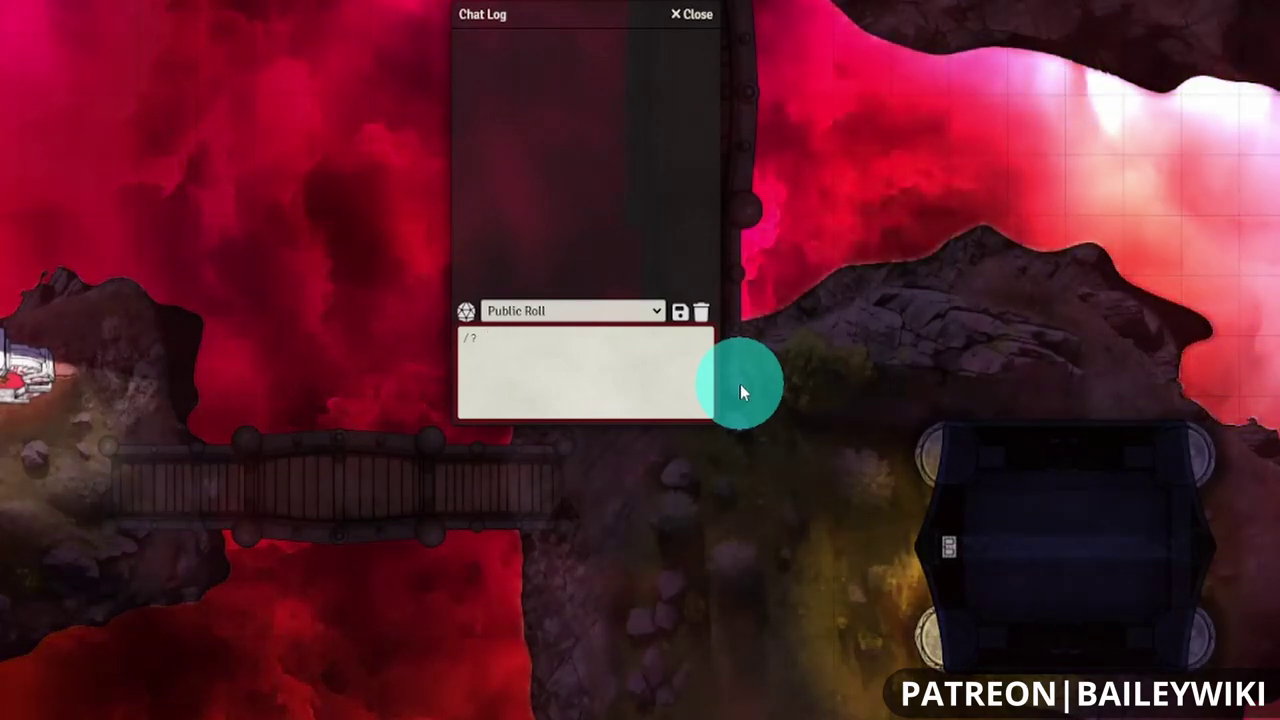
{"action": "type", "text": "how"}
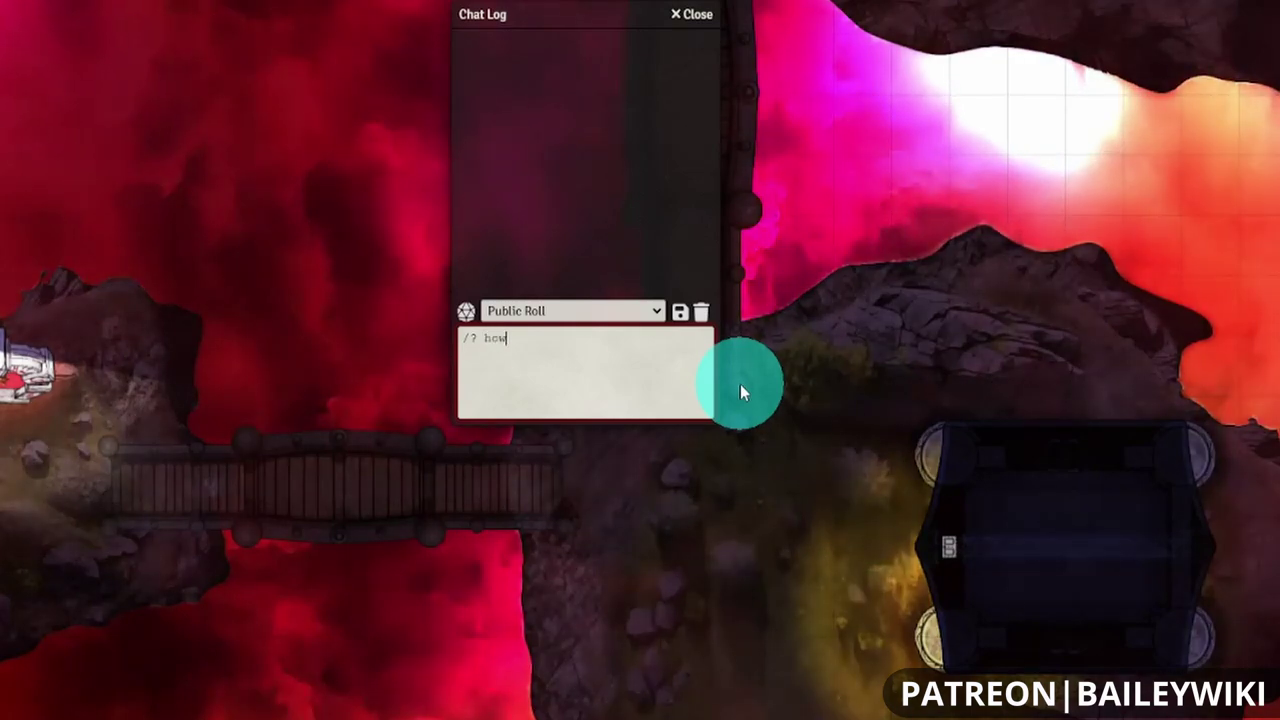
{"action": "type", "text": " much damage is a "}
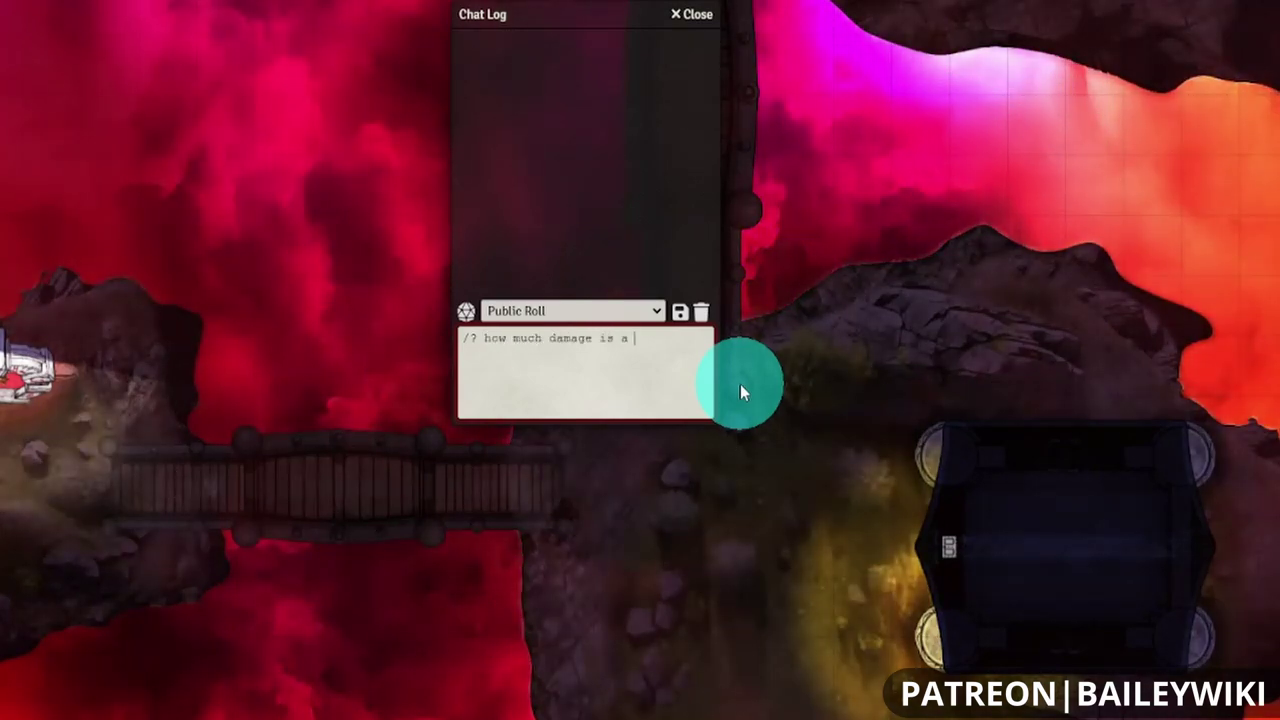
{"action": "type", "text": "100 foot fall?"}
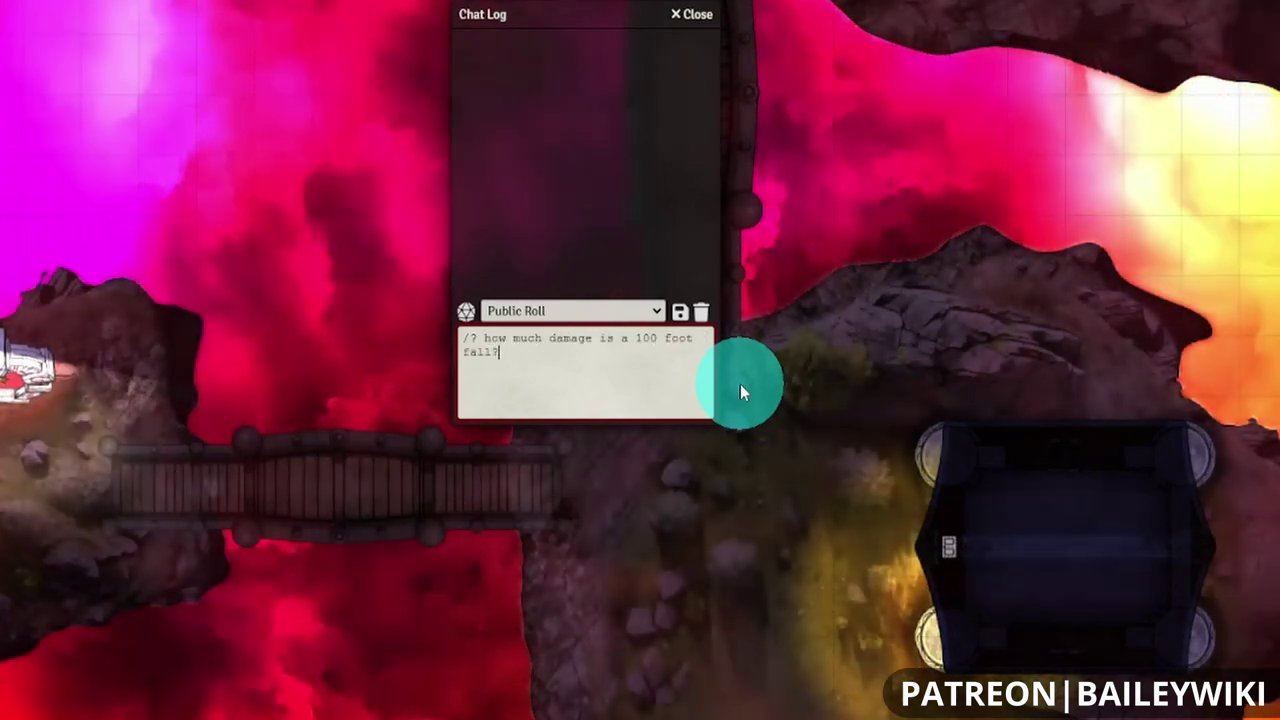
{"action": "key", "text": "Return"}
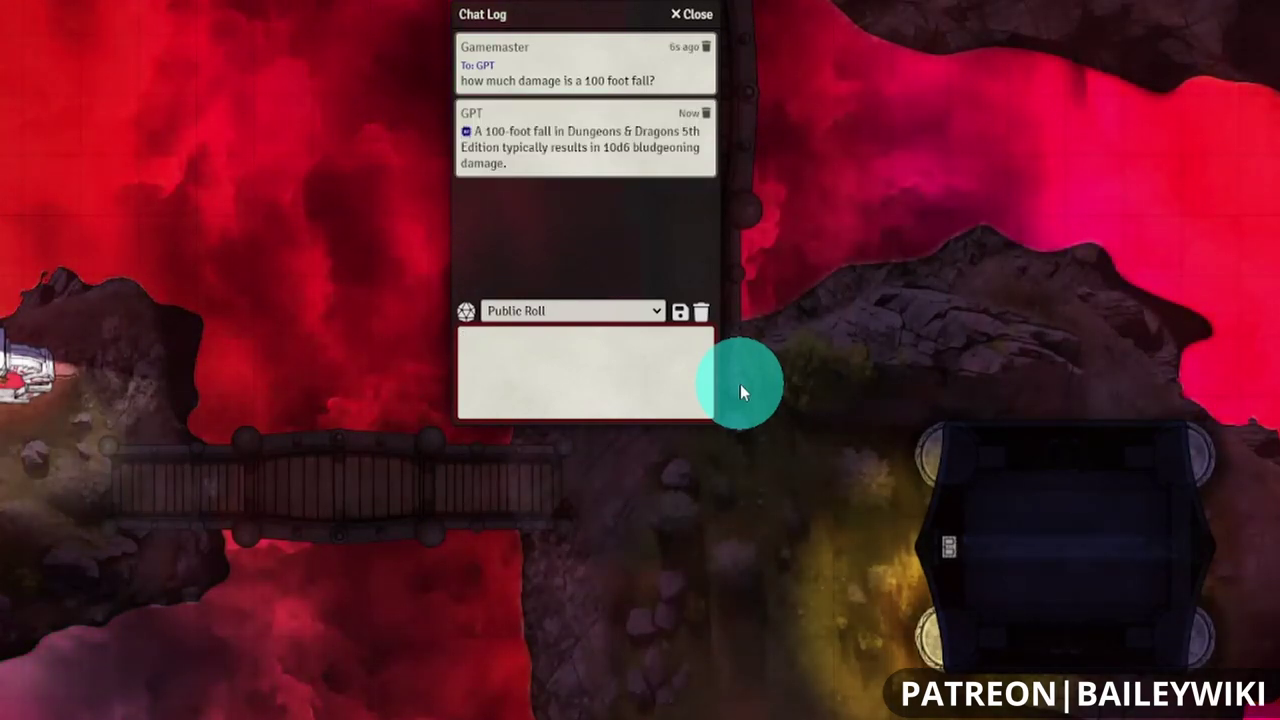
- Ask GPT in the chat log "/? What's in a typical General Store's inventory?"
{"action": "type", "text": "/"}
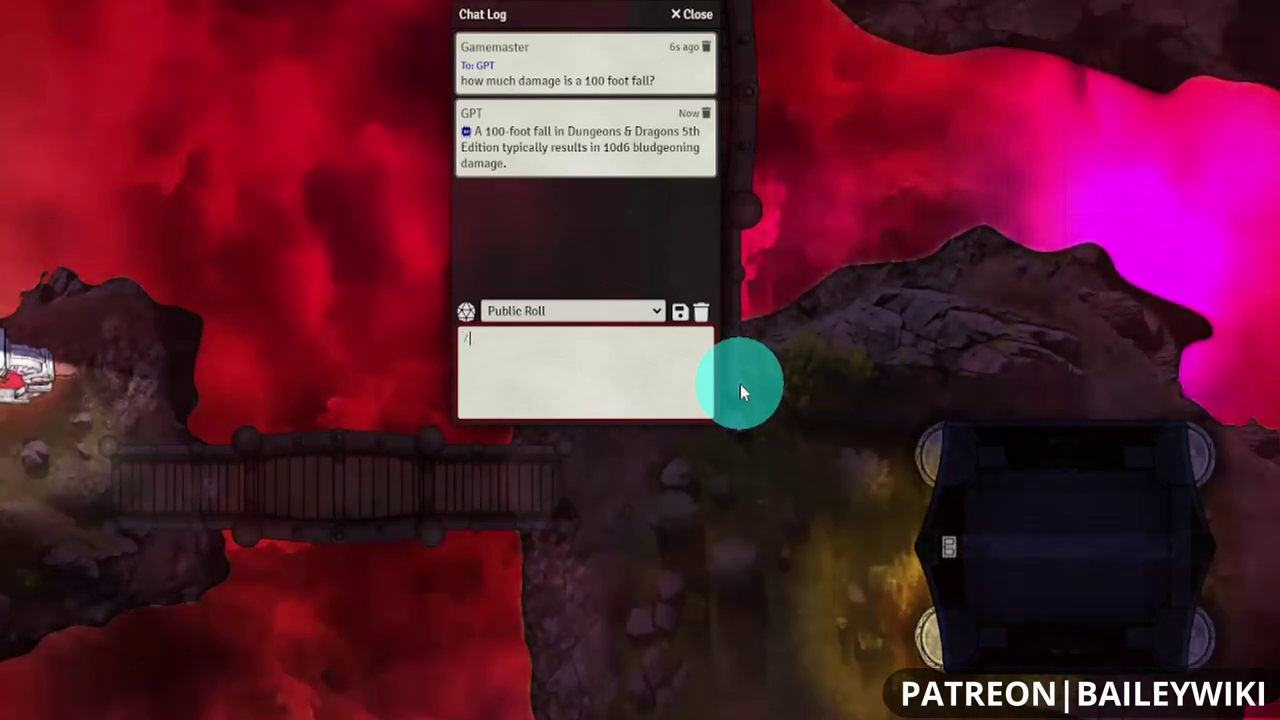
{"action": "type", "text": "? "}
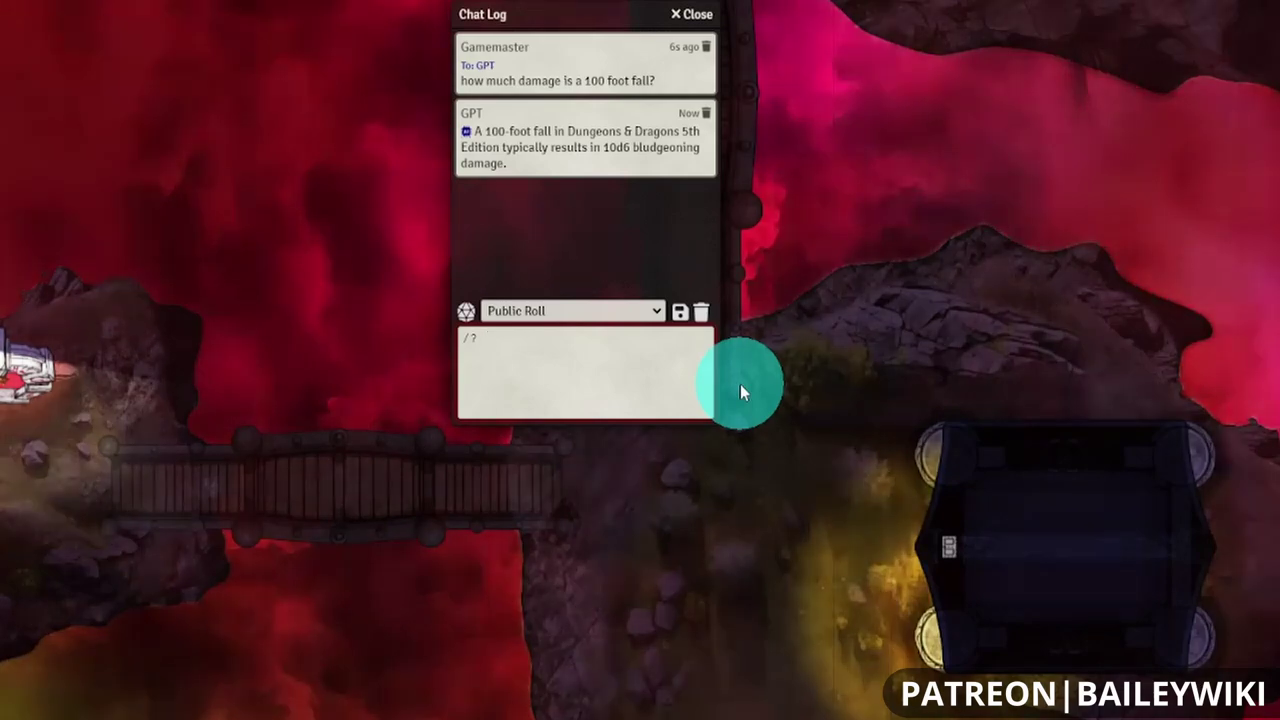
{"action": "type", "text": "What's in a ty"}
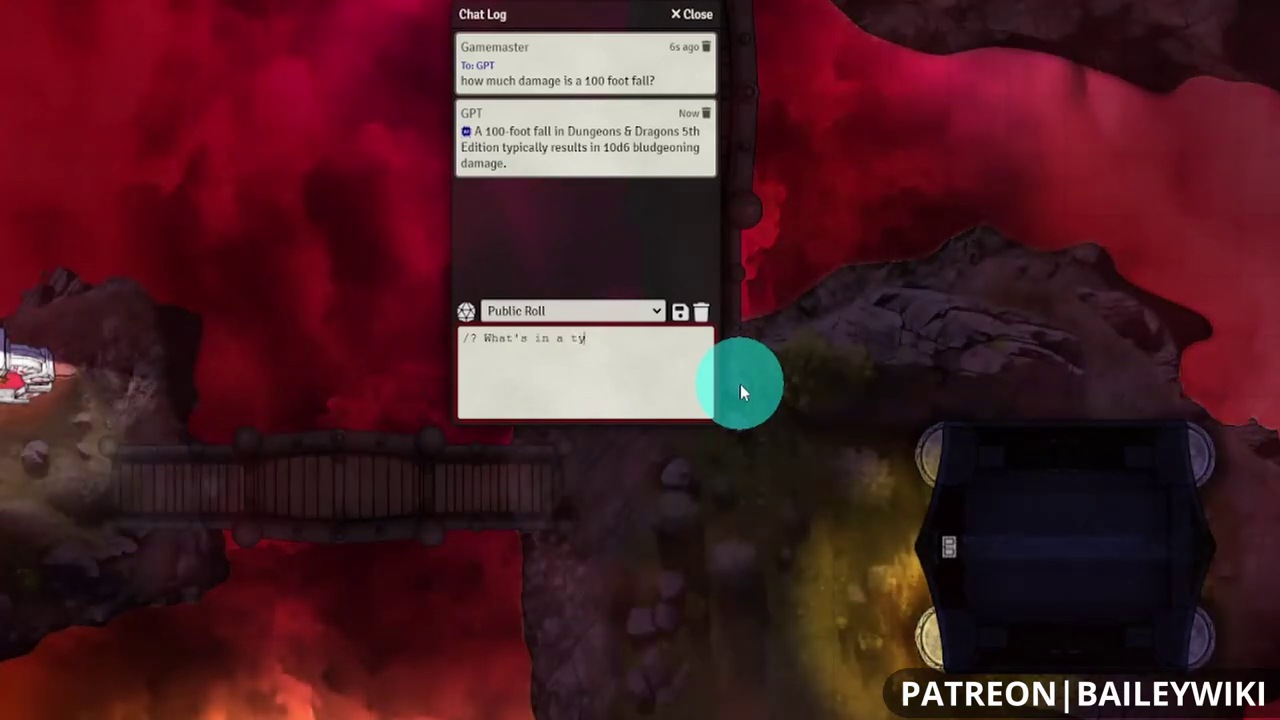
{"action": "type", "text": "pical General Sto"}
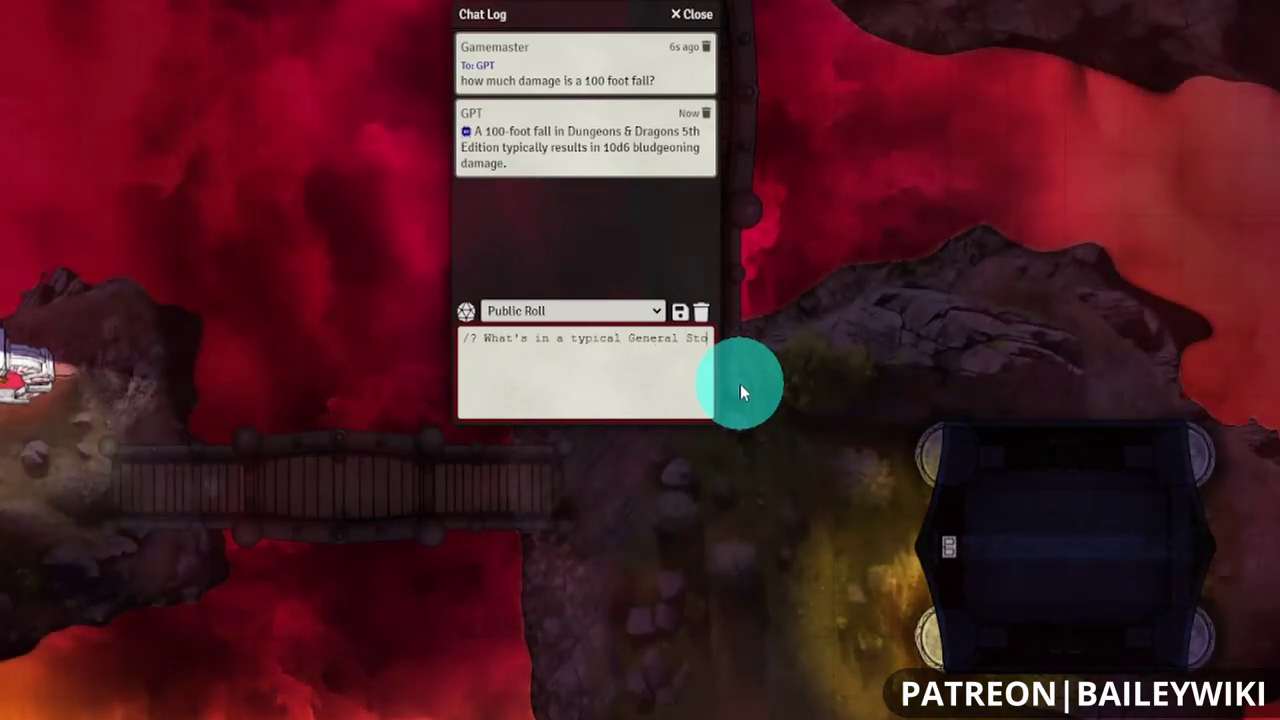
{"action": "type", "text": "re's inventory?"}
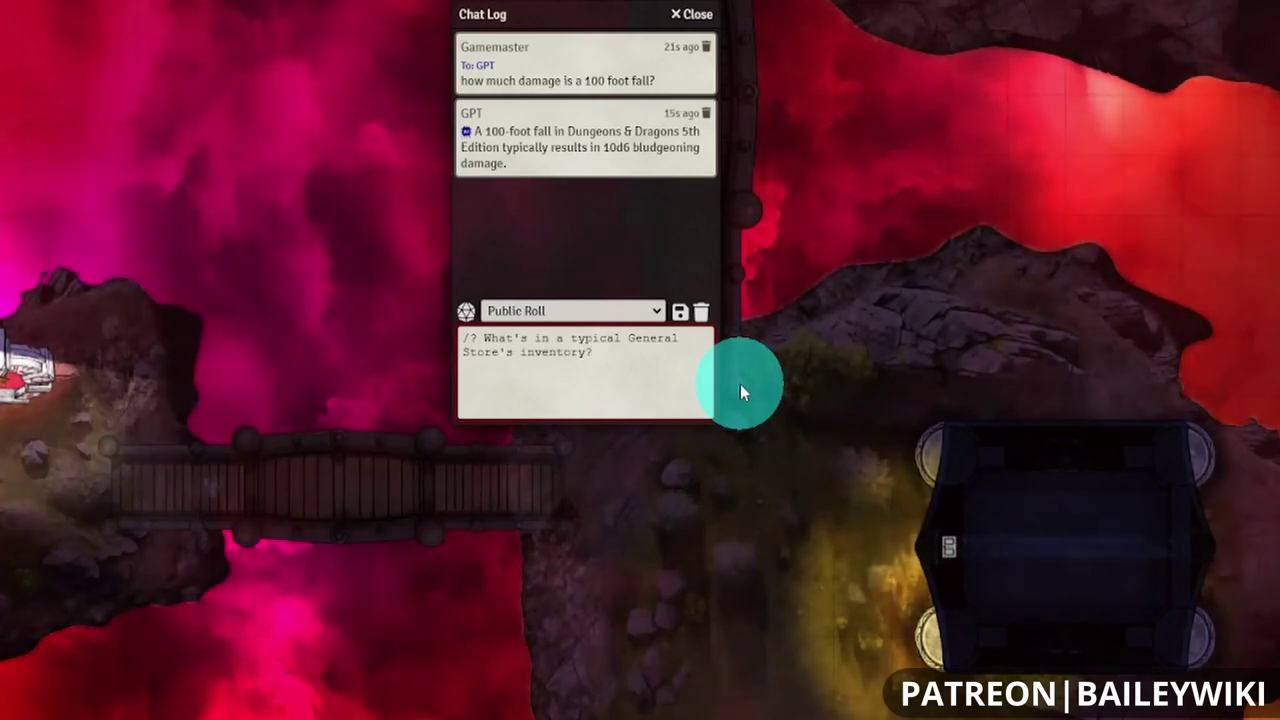
{"action": "key", "text": "Return"}
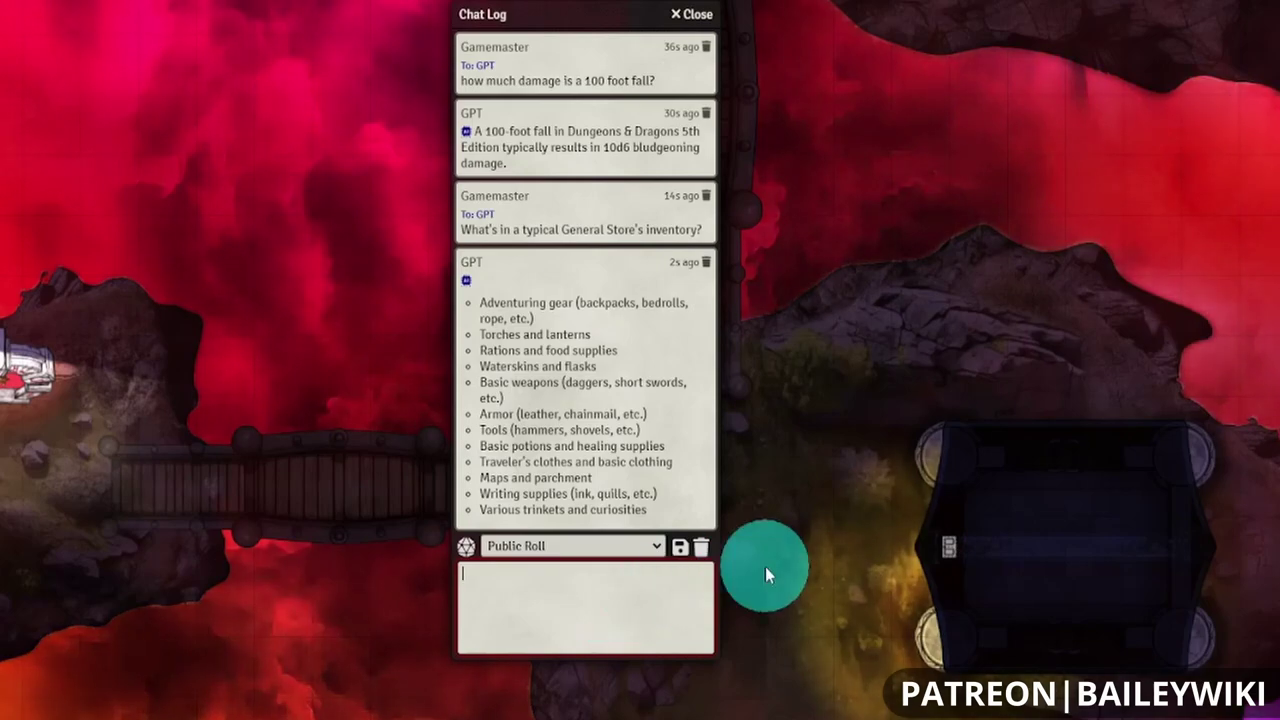
- Ask GPT in the chat log for "/? table of a general store's inventory"
{"action": "type", "text": "/r"}
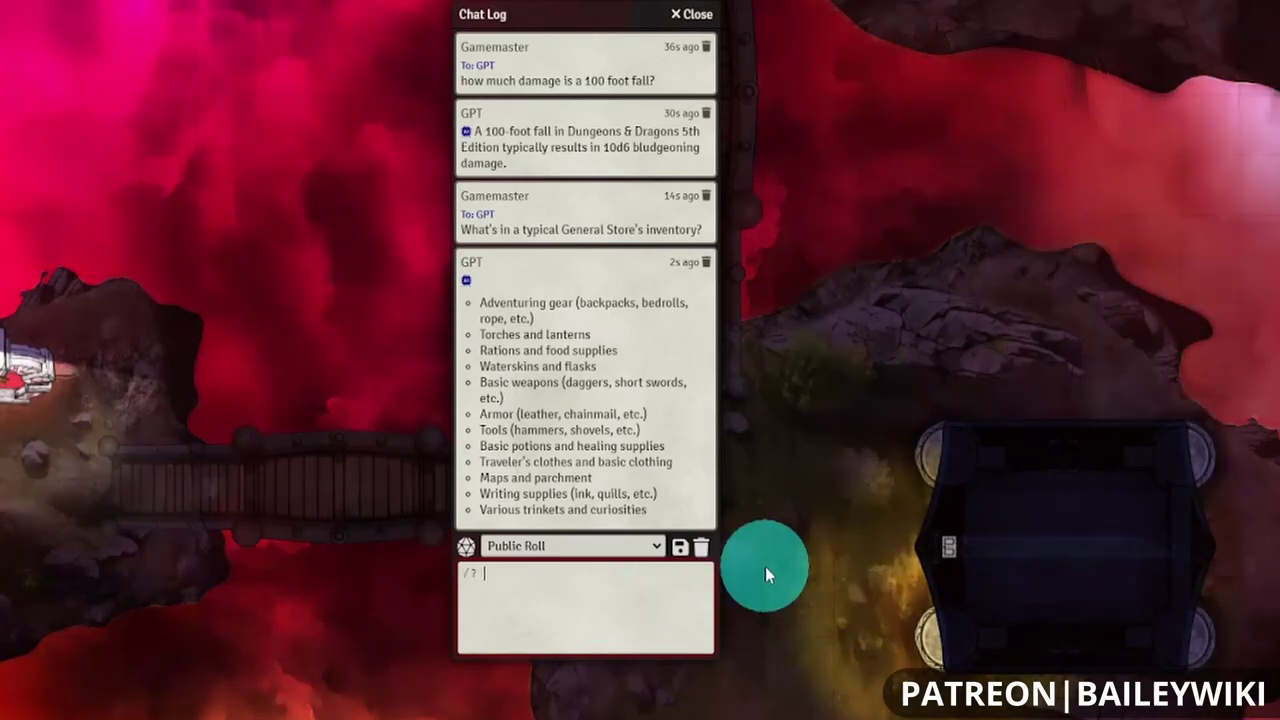
{"action": "type", "text": " table "}
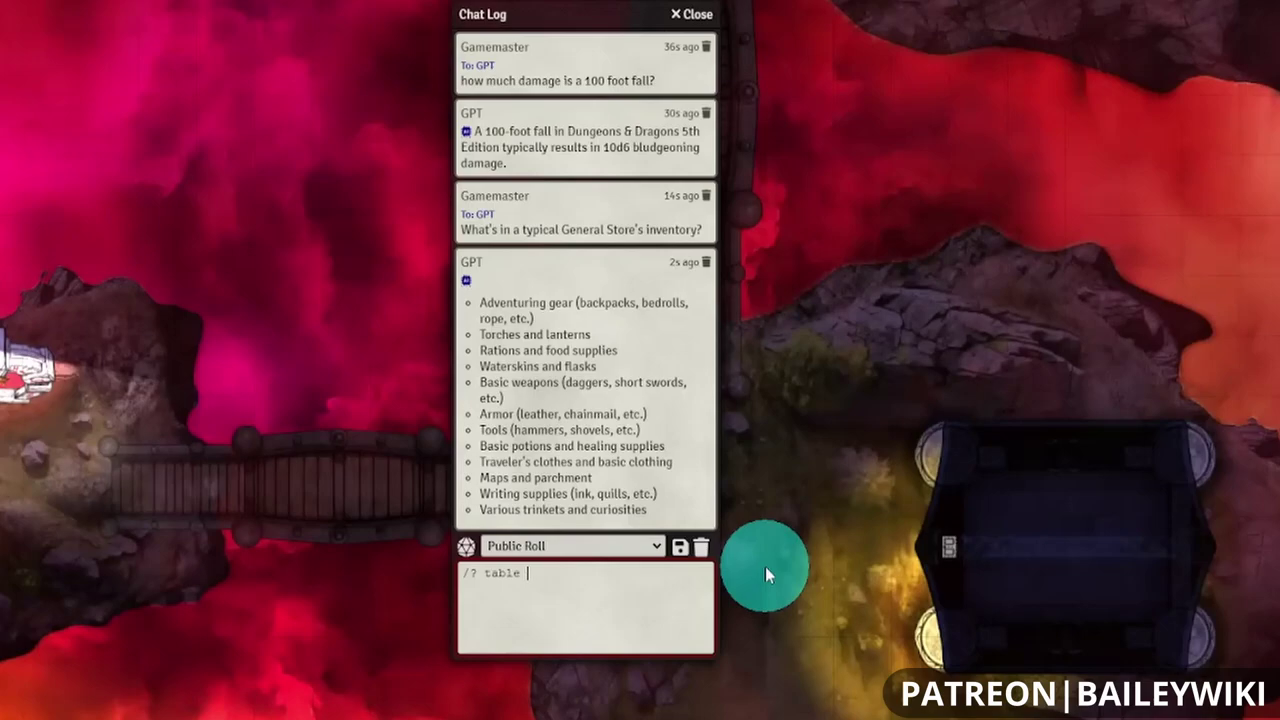
{"action": "type", "text": "of a general store's inventory"}
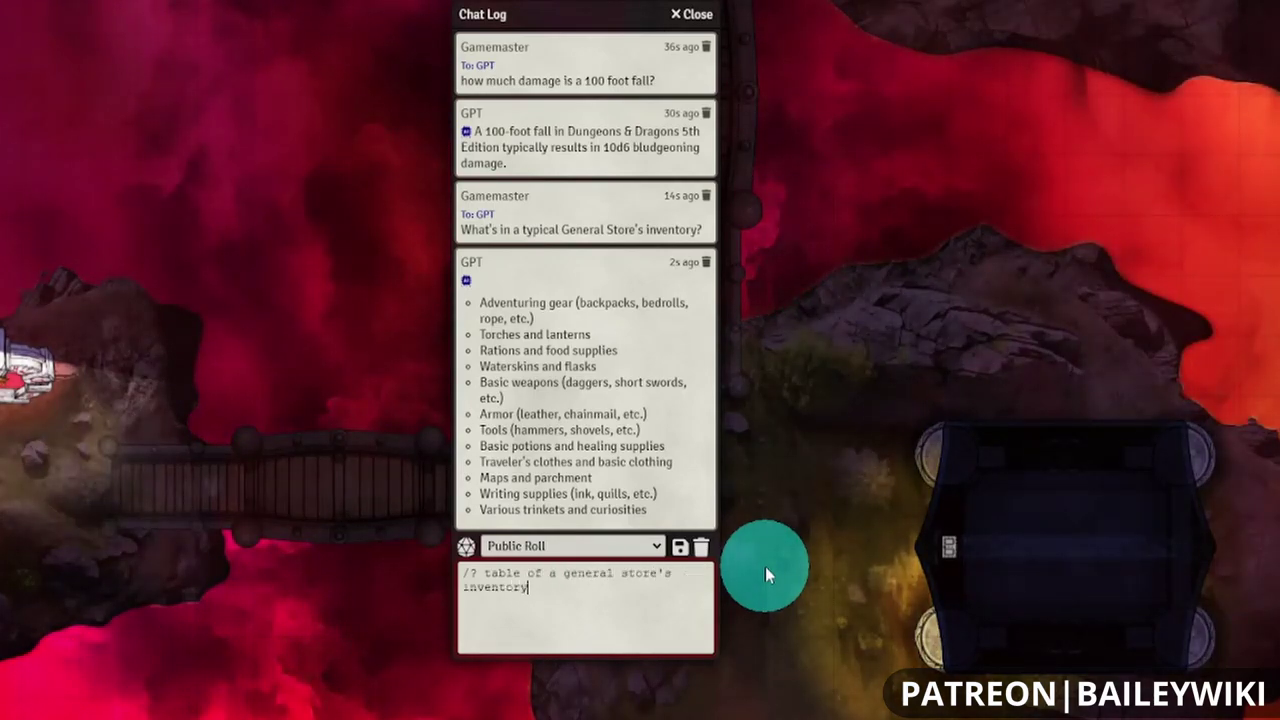
{"action": "key", "text": "Return"}
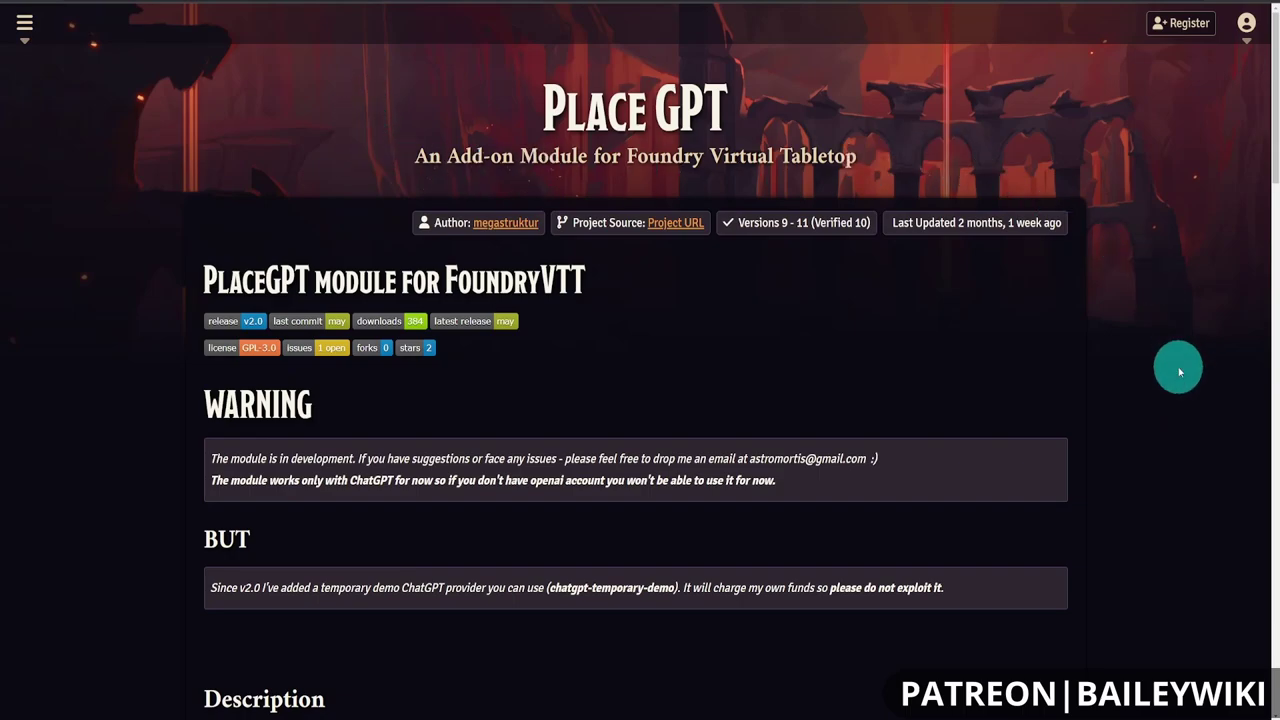
- Read the Place GPT module page, including its warning, the demo provider note and the description
{"action": "scroll", "coordinate": [1114, 400], "scroll_direction": "down", "scroll_amount": 1}
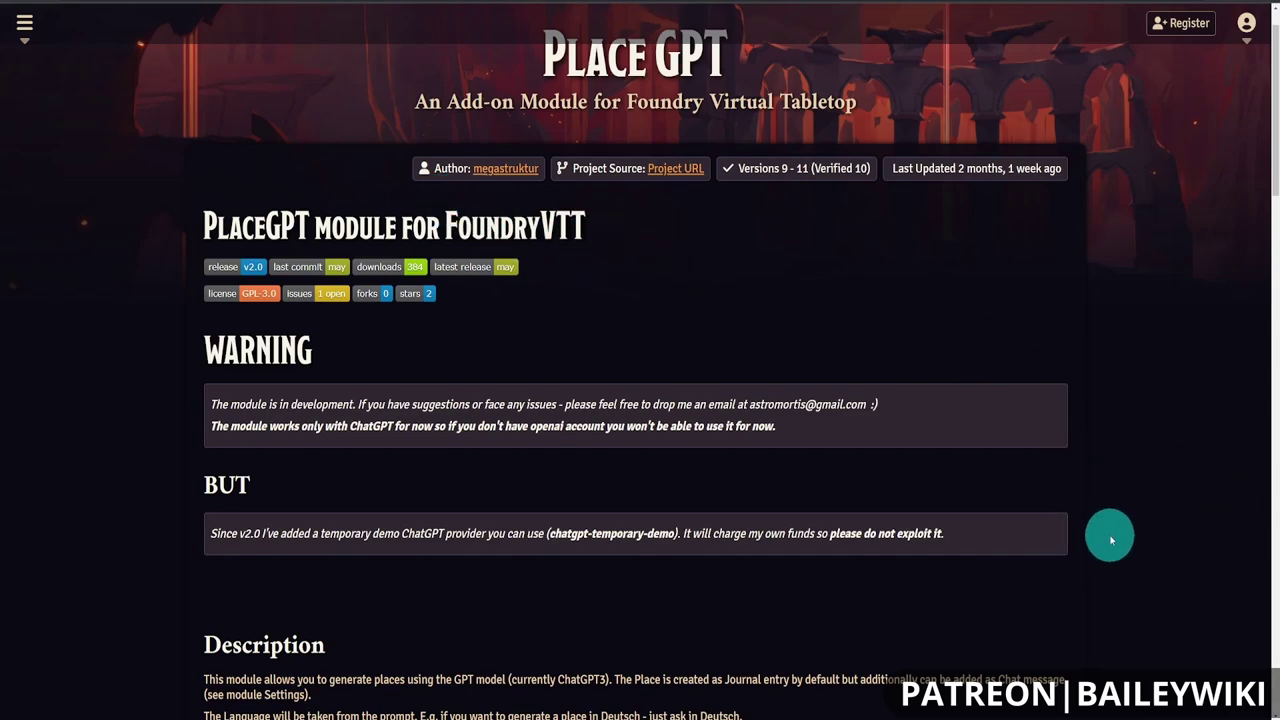
{"action": "scroll", "coordinate": [1110, 540], "scroll_direction": "down", "scroll_amount": 3}
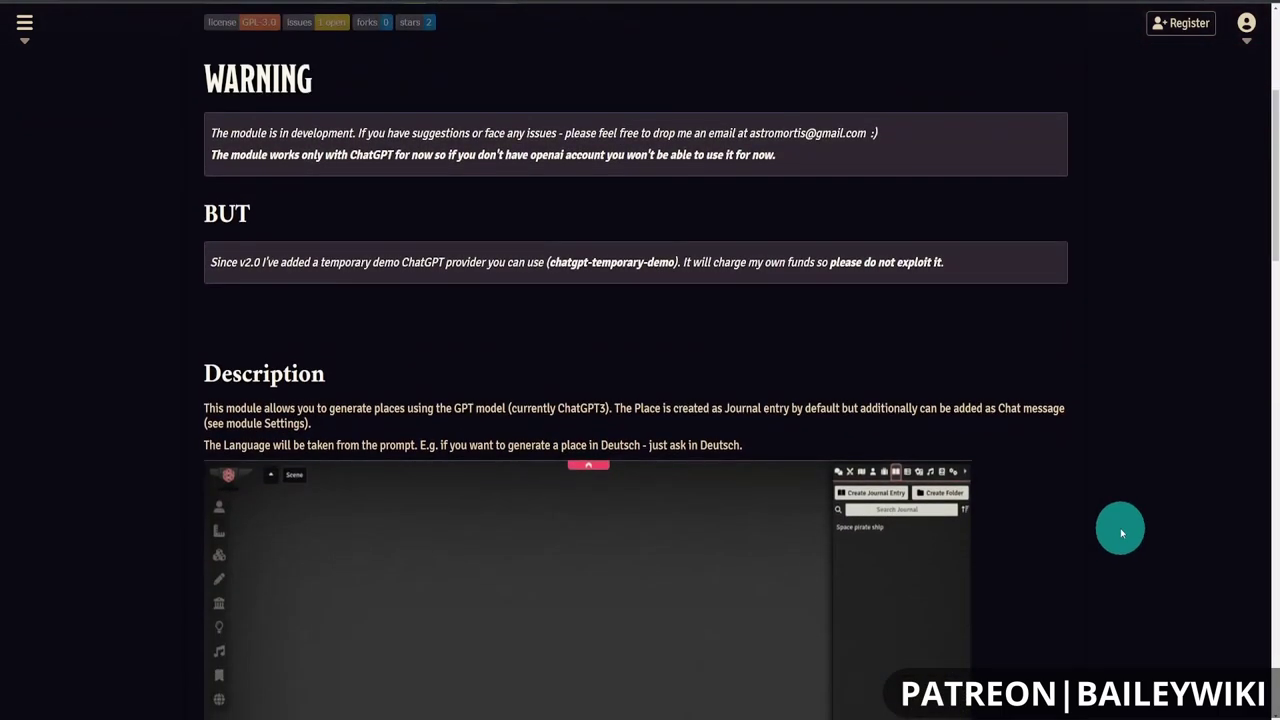
{"action": "scroll", "coordinate": [1120, 528], "scroll_direction": "down", "scroll_amount": 4}
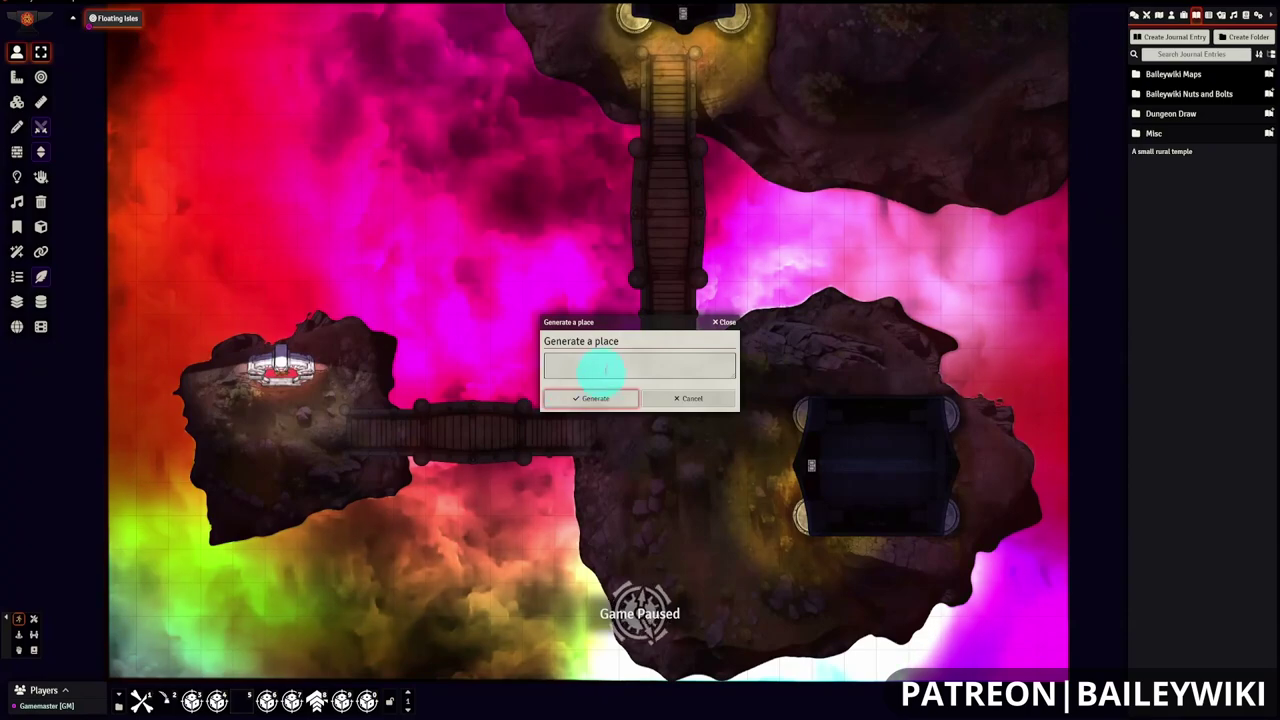
- Generate a place from the prompt "A large ruined castle"
{"action": "left_click", "coordinate": [605, 370]}
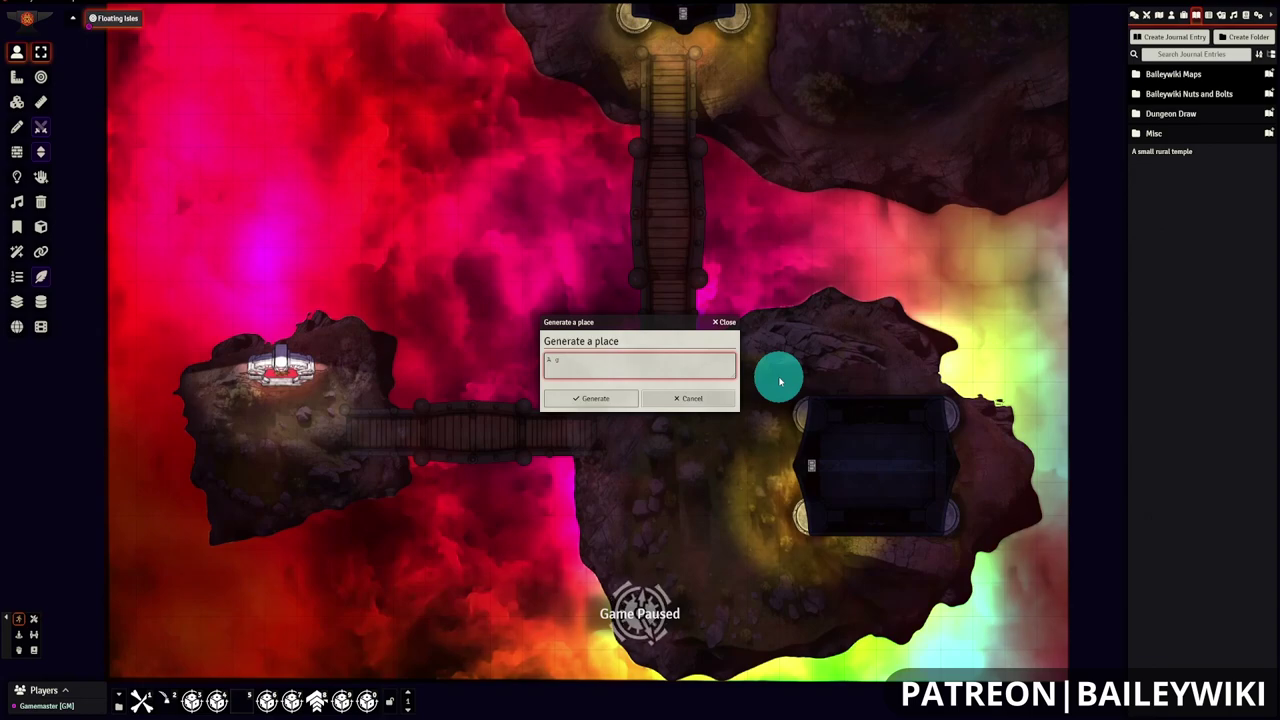
{"action": "type", "text": "The"}
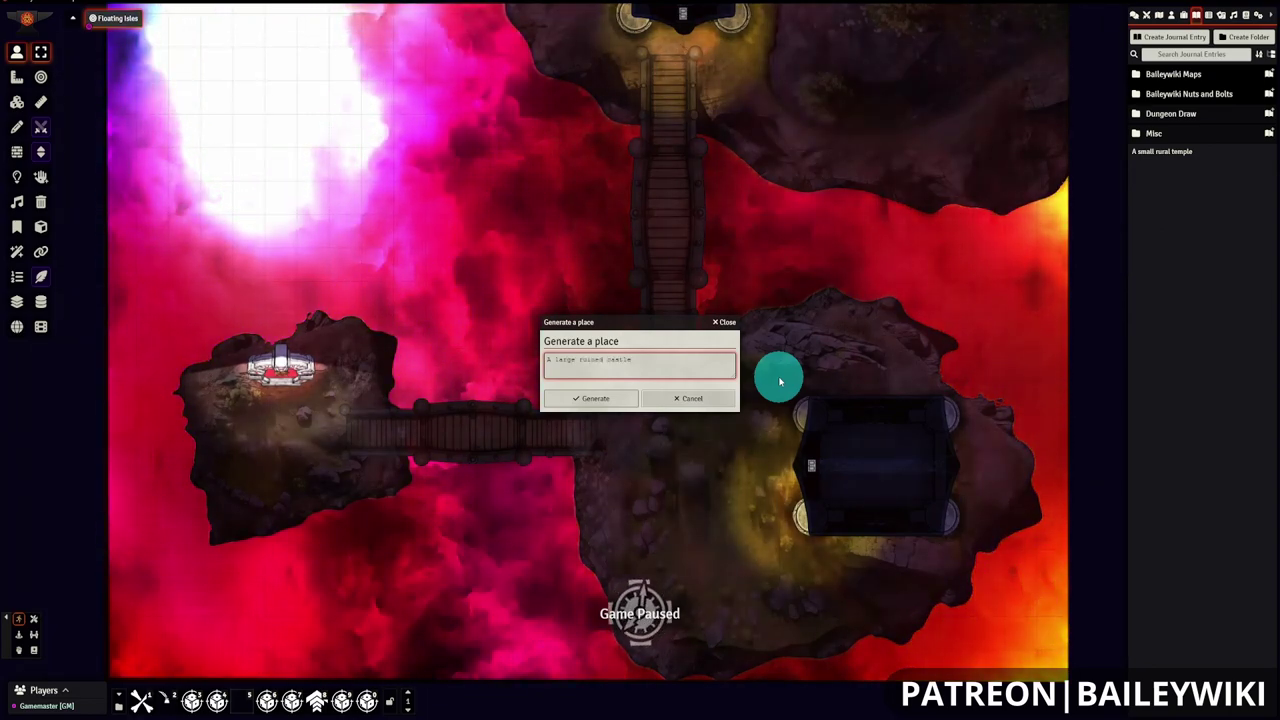
{"action": "left_click", "coordinate": [618, 399]}
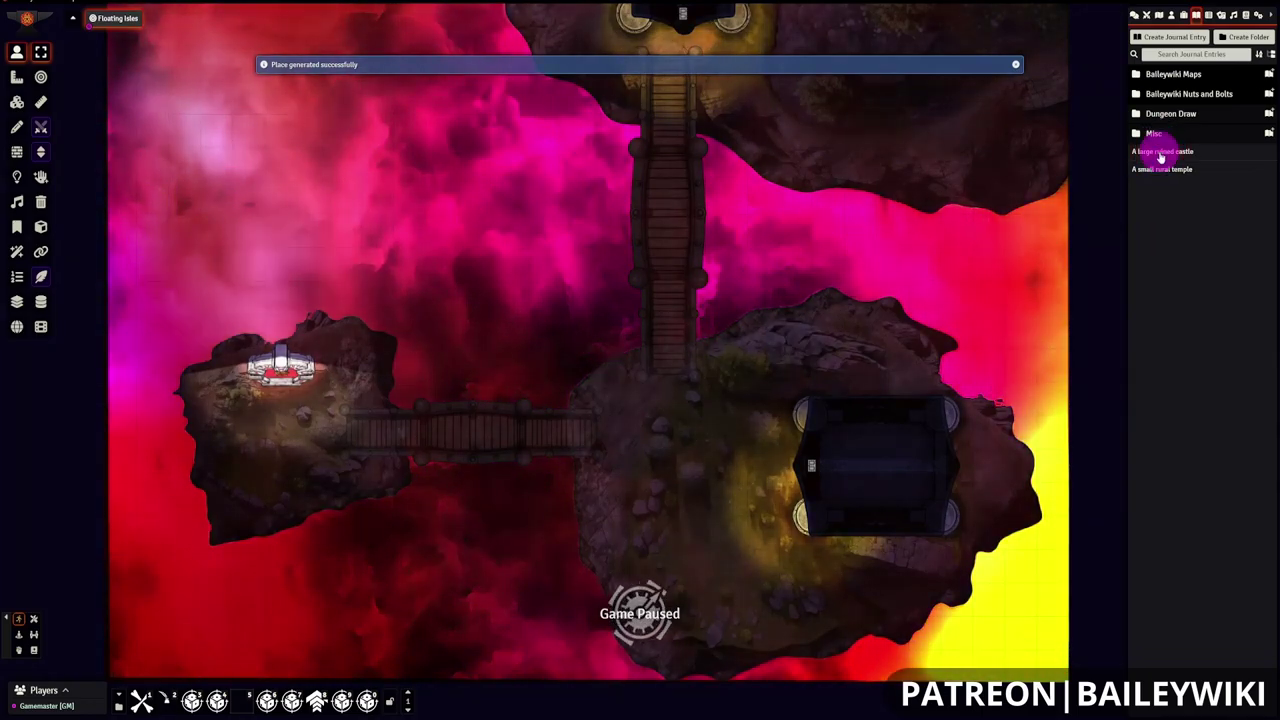
- Read through the "A large ruined castle" journal entry, close it and open "A small rural temple"
{"action": "left_click", "coordinate": [1160, 151]}
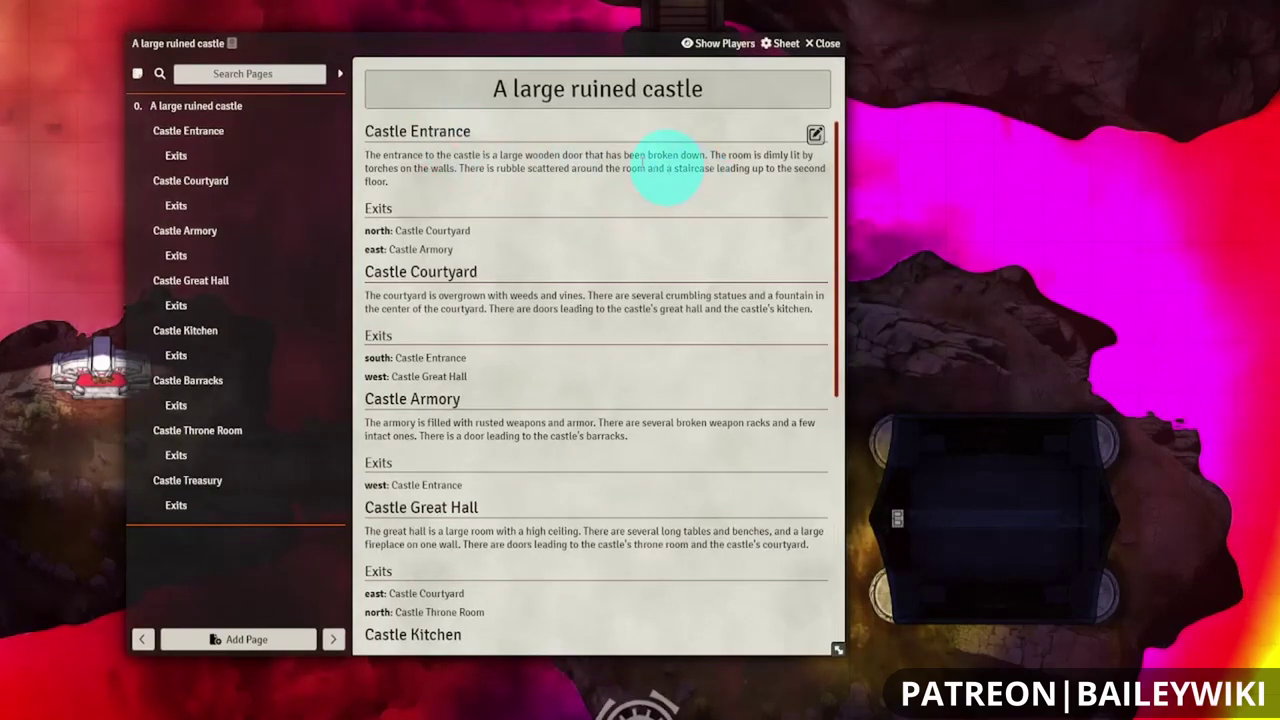
{"action": "scroll", "coordinate": [686, 440], "scroll_direction": "down", "scroll_amount": 3}
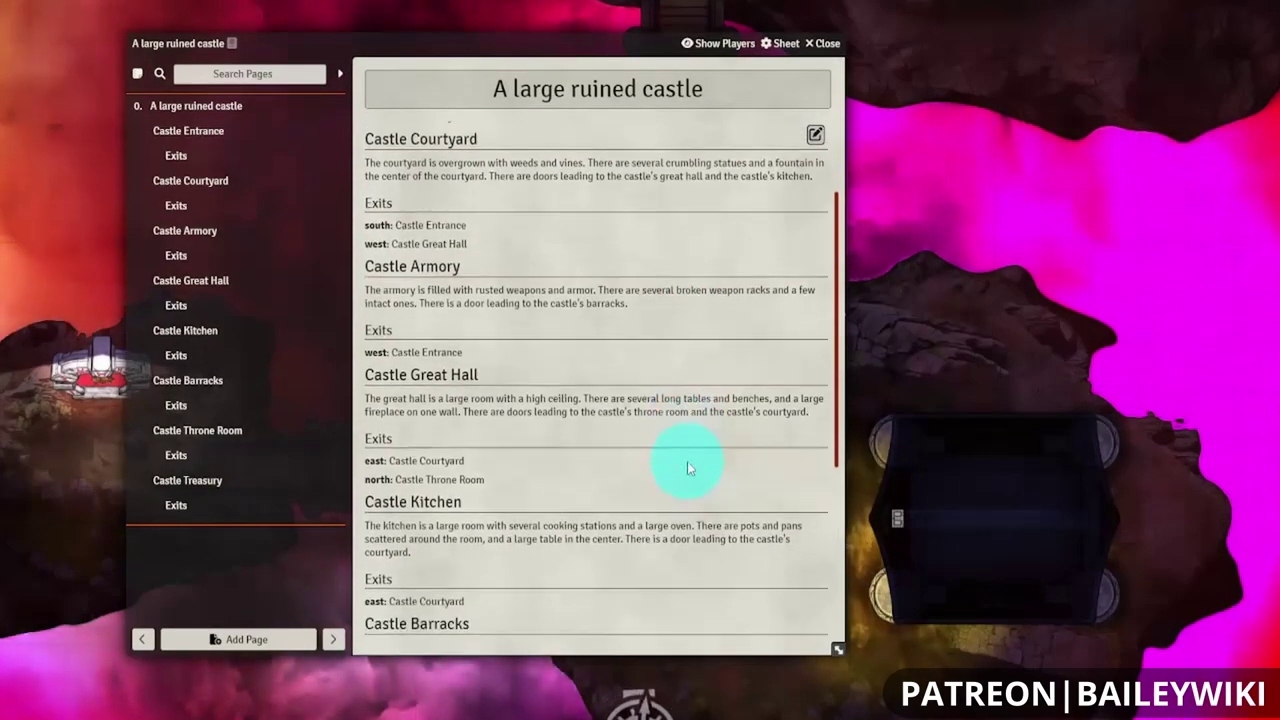
{"action": "scroll", "coordinate": [687, 465], "scroll_direction": "down", "scroll_amount": 6}
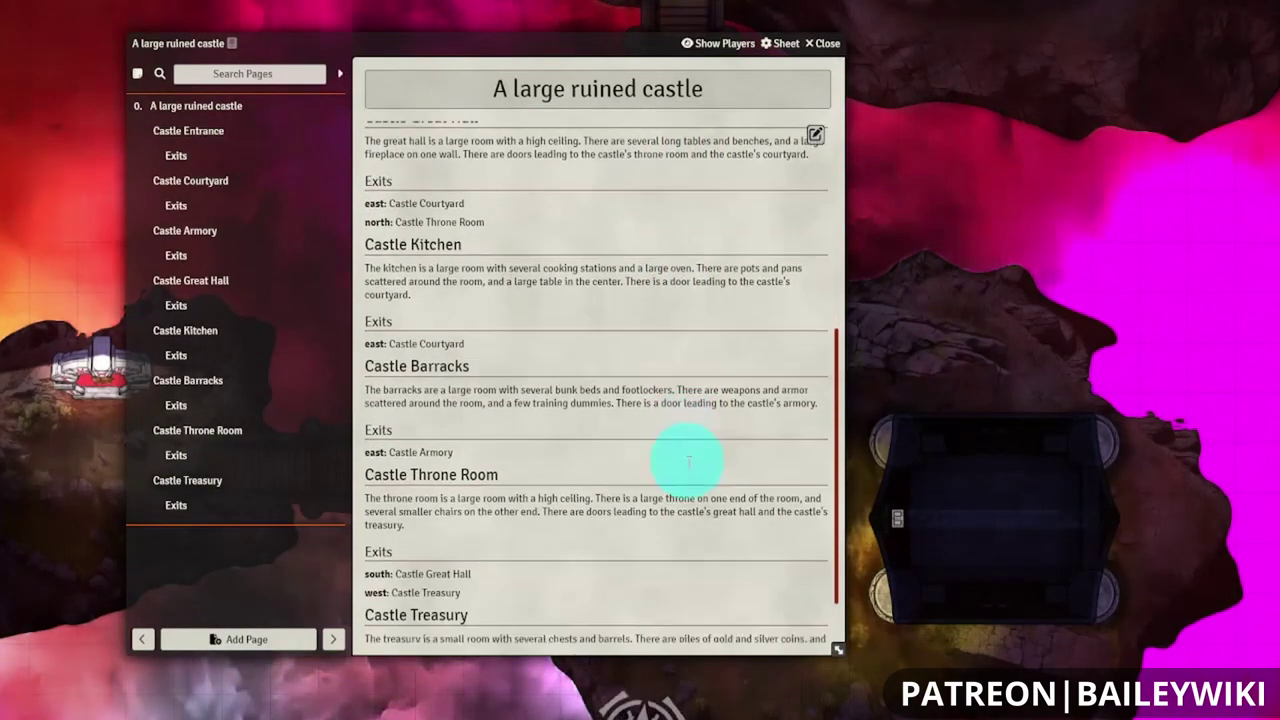
{"action": "scroll", "coordinate": [688, 462], "scroll_direction": "down", "scroll_amount": 2}
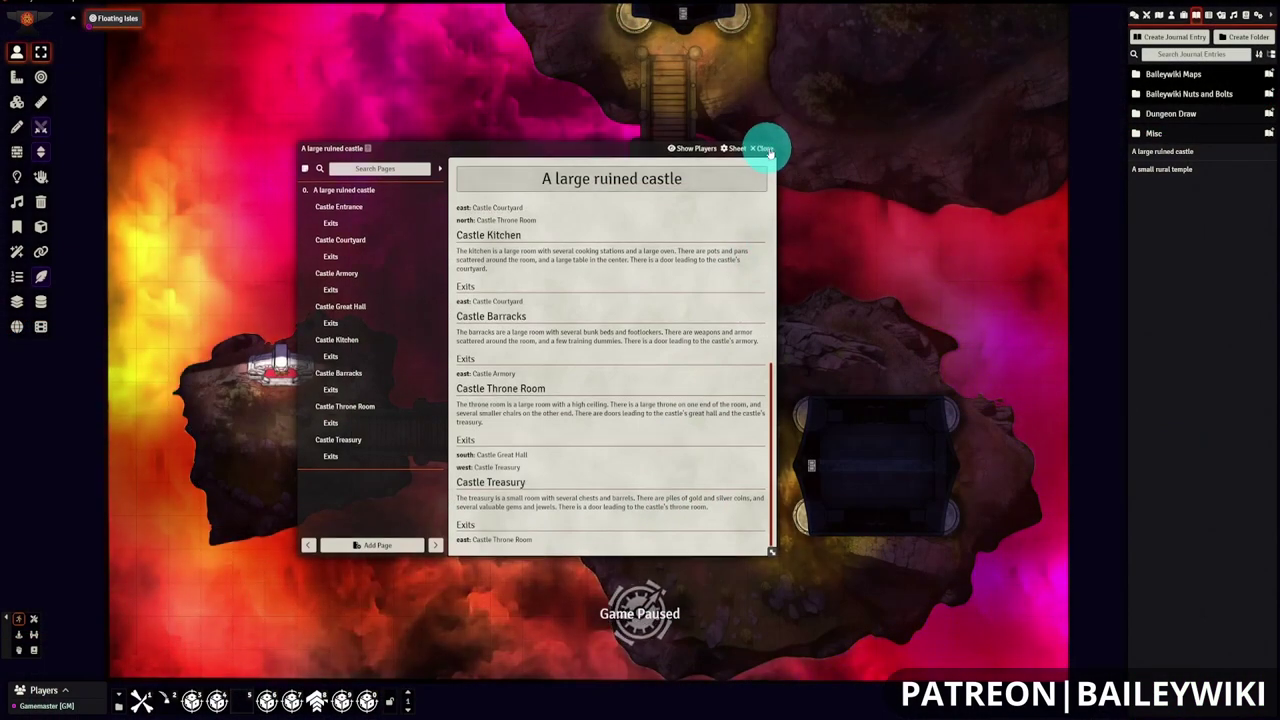
{"action": "left_click", "coordinate": [824, 43]}
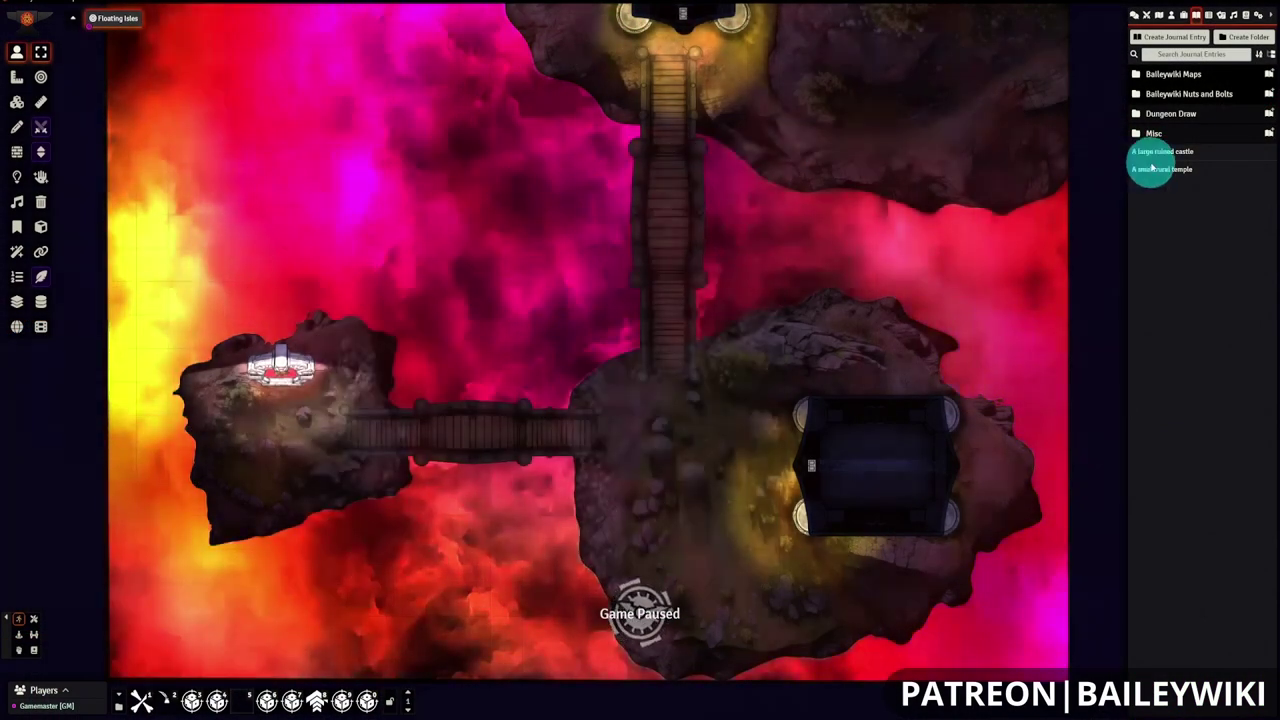
{"action": "left_click", "coordinate": [1152, 168]}
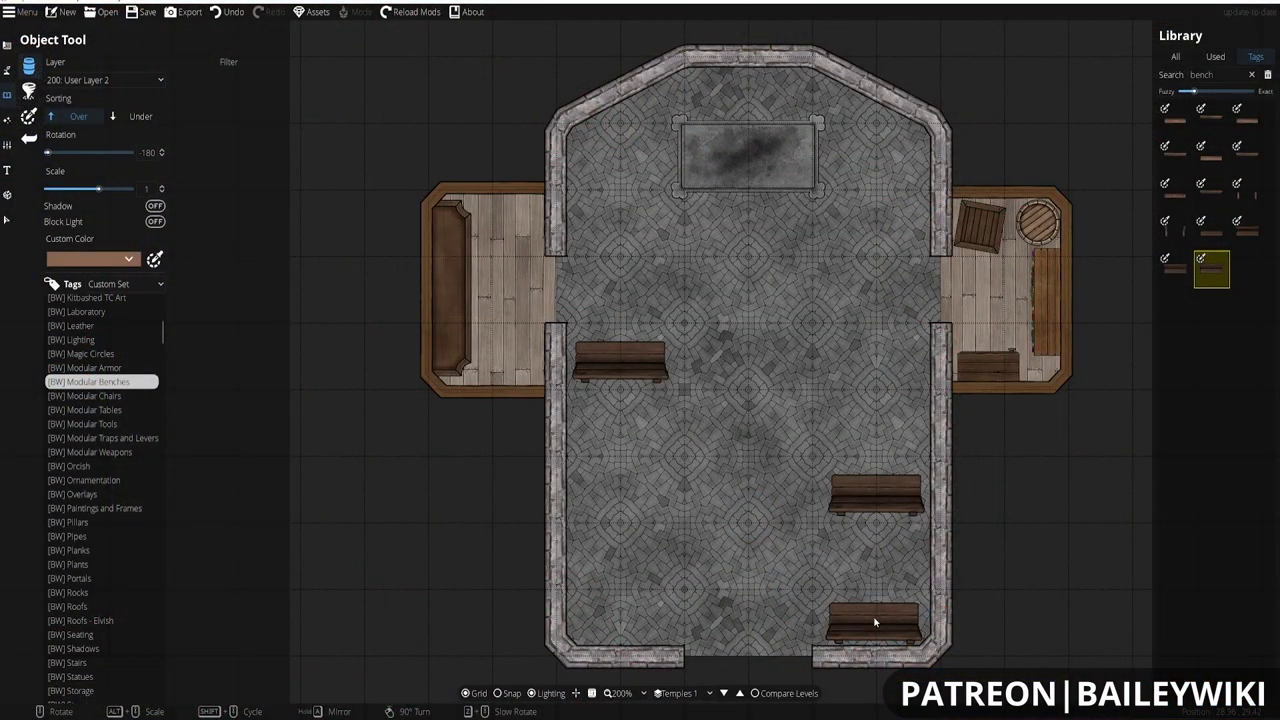
- In Dungeondraft, give the wooden bench a tan custom colour and place more benches in the temple's main hall
{"action": "left_click", "coordinate": [90, 259]}
{"action": "left_click", "coordinate": [100, 372]}
{"action": "left_click", "coordinate": [875, 367]}
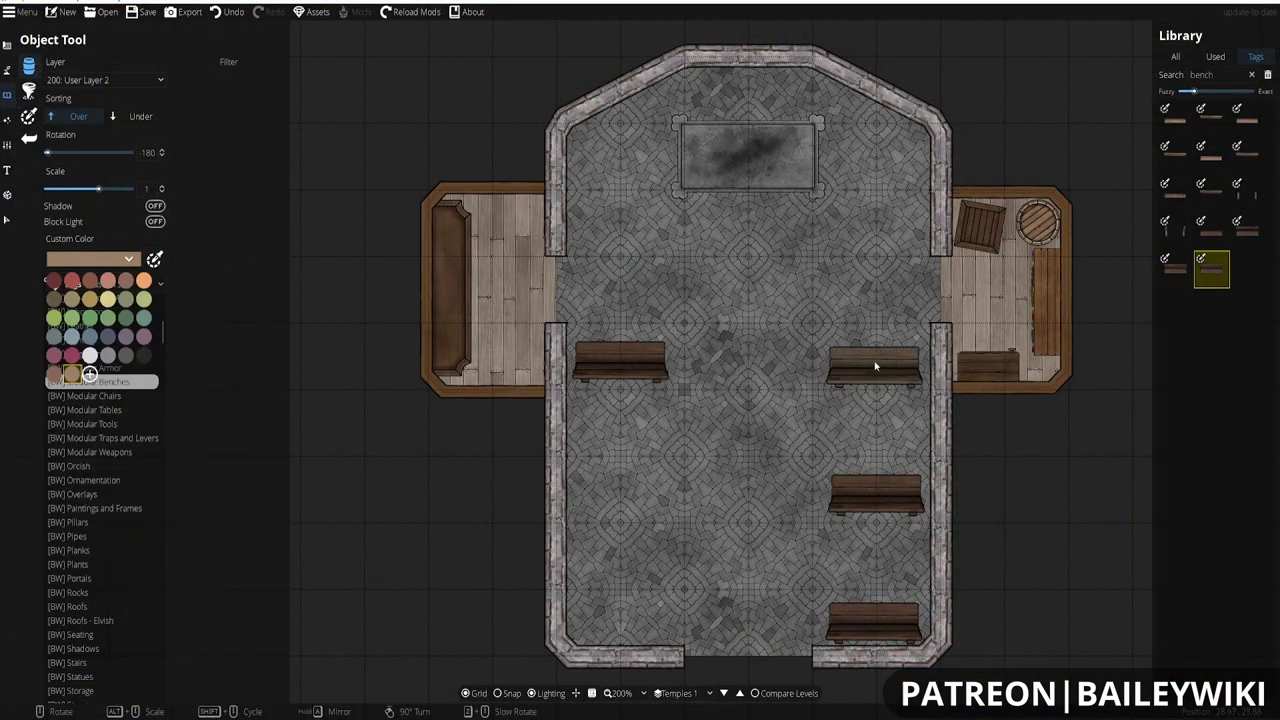
{"action": "left_click", "coordinate": [622, 623]}
- Select individual benches in the main hall and rotate them slightly so the rows look uneven
{"action": "key", "text": "v"}
{"action": "left_click", "coordinate": [675, 515]}
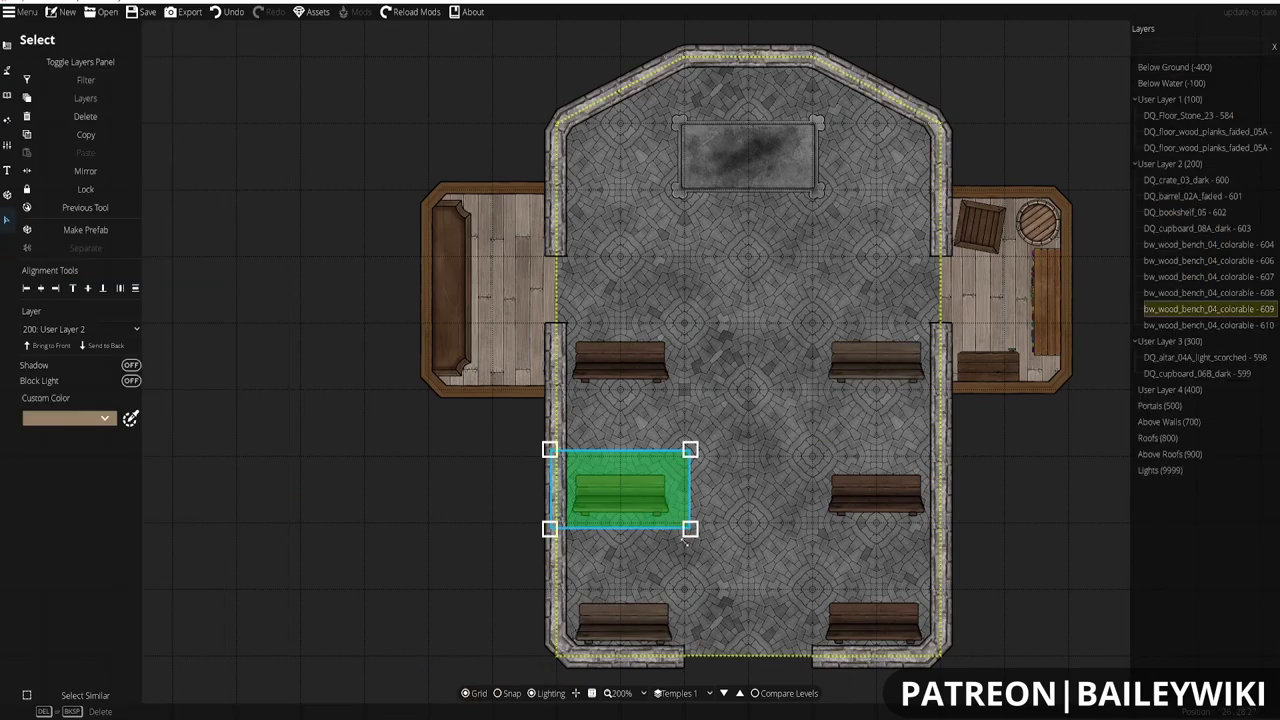
{"action": "left_click", "coordinate": [620, 360]}
{"action": "left_click", "coordinate": [875, 493]}
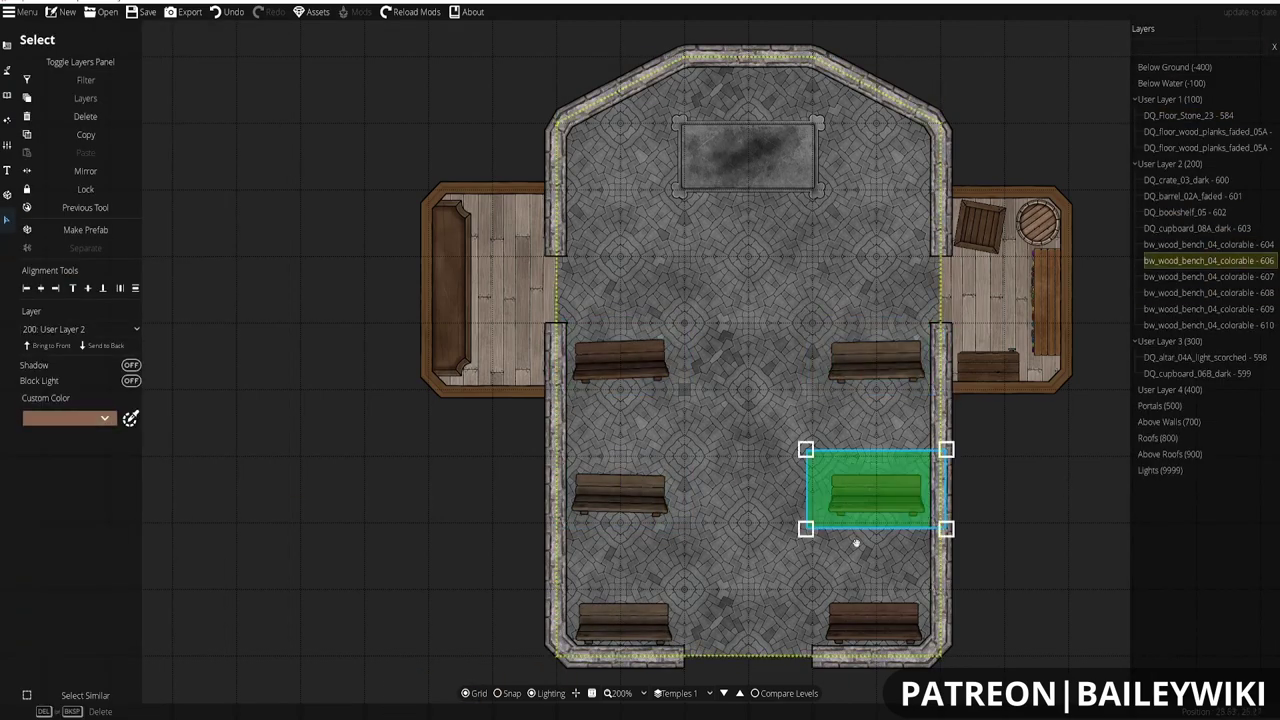
{"action": "left_click", "coordinate": [872, 622]}
{"action": "left_click", "coordinate": [620, 622]}
{"action": "left_click", "coordinate": [551, 622]}
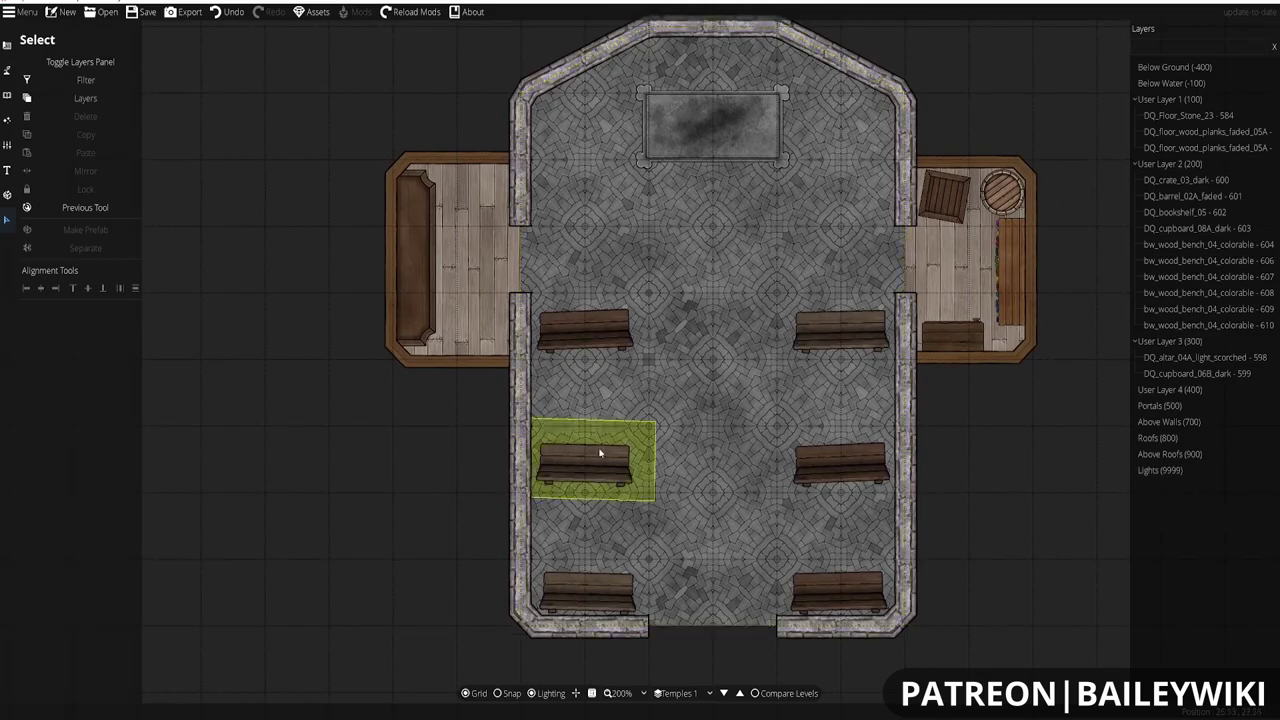
{"action": "left_click", "coordinate": [597, 600]}
{"action": "key", "text": "Escape"}
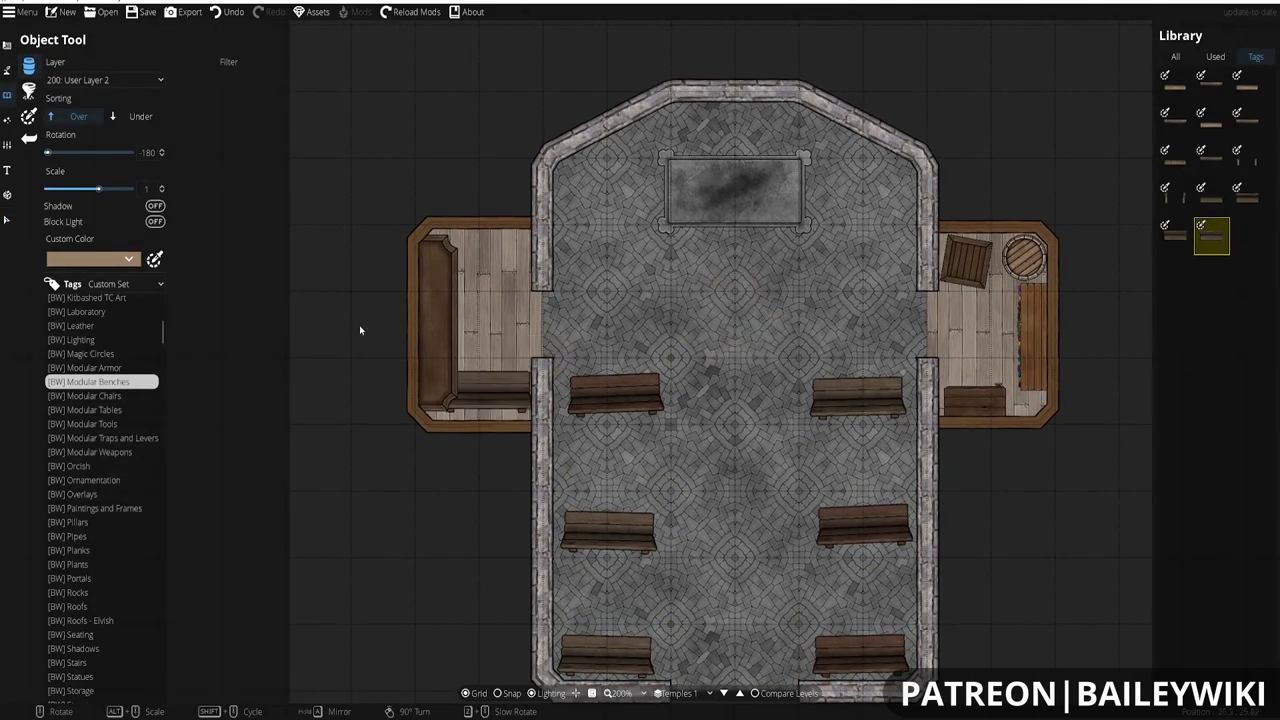
- Find door objects in the library and place a pair of wooden doors in the temple's front entrance on User Layer 4
{"action": "left_click", "coordinate": [28, 117]}
{"action": "left_click", "coordinate": [97, 511]}
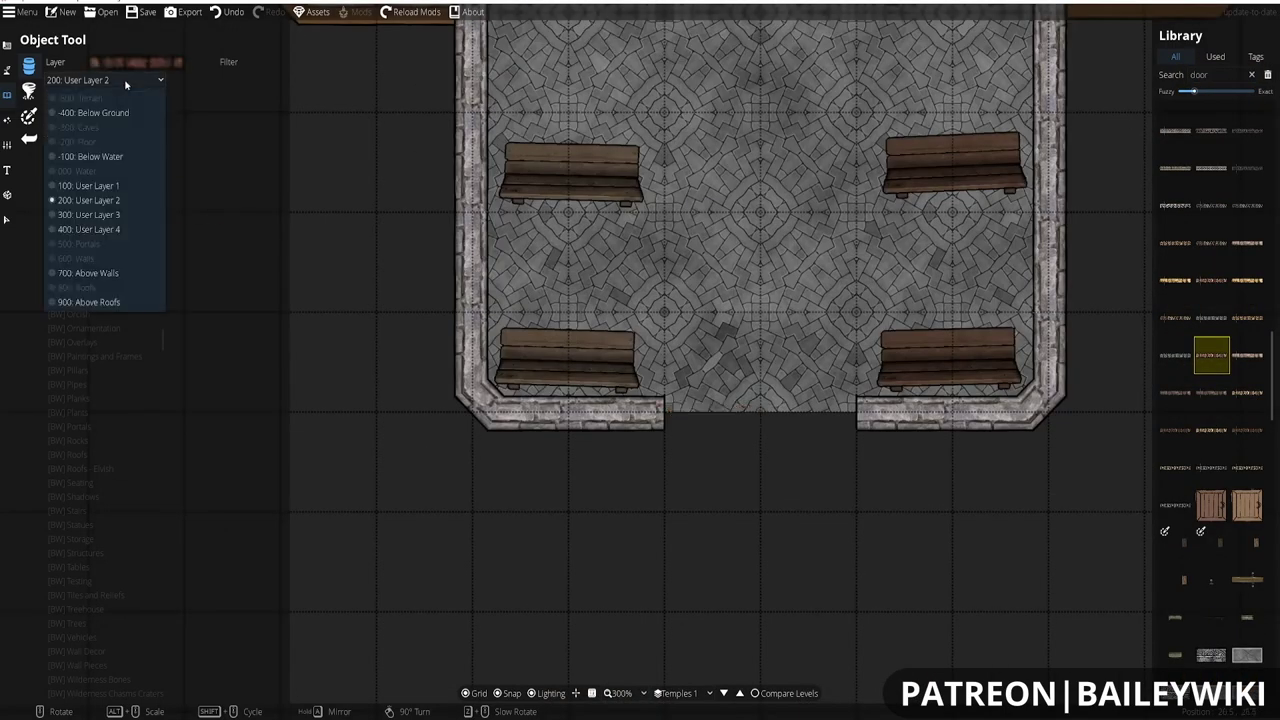
{"action": "left_click", "coordinate": [716, 412]}
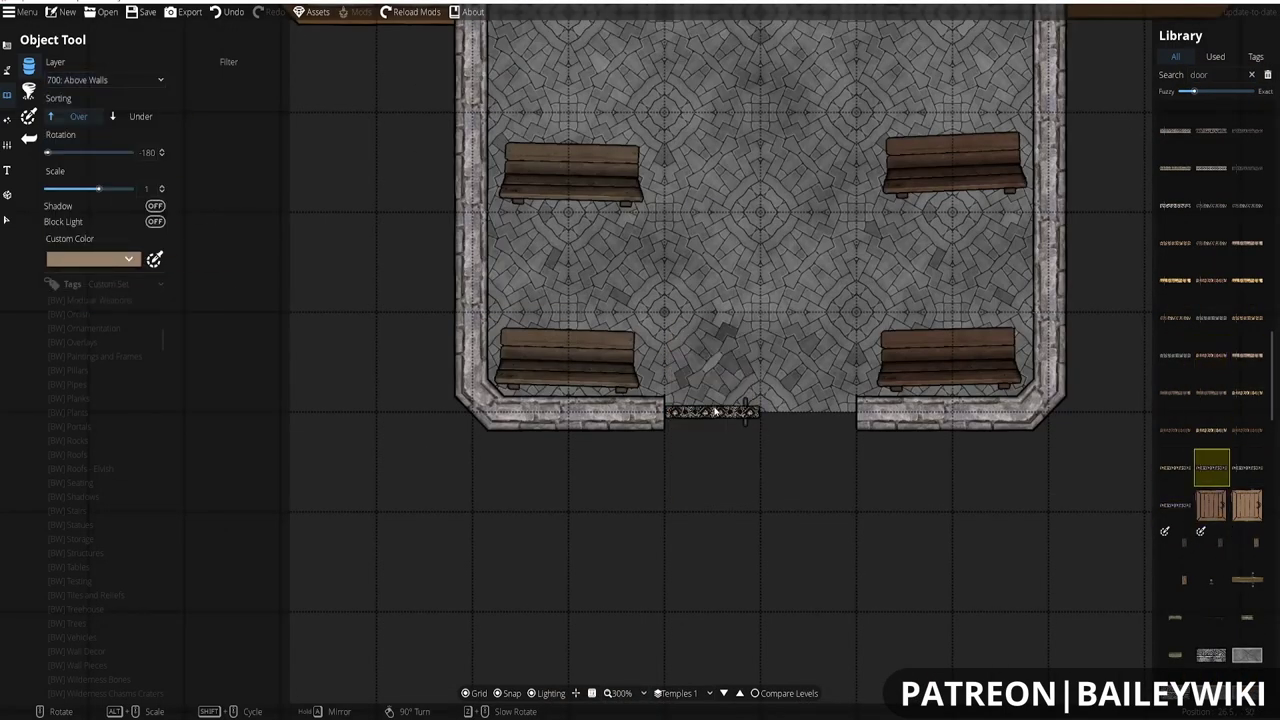
{"action": "left_click", "coordinate": [127, 82]}
{"action": "left_click", "coordinate": [80, 150]}
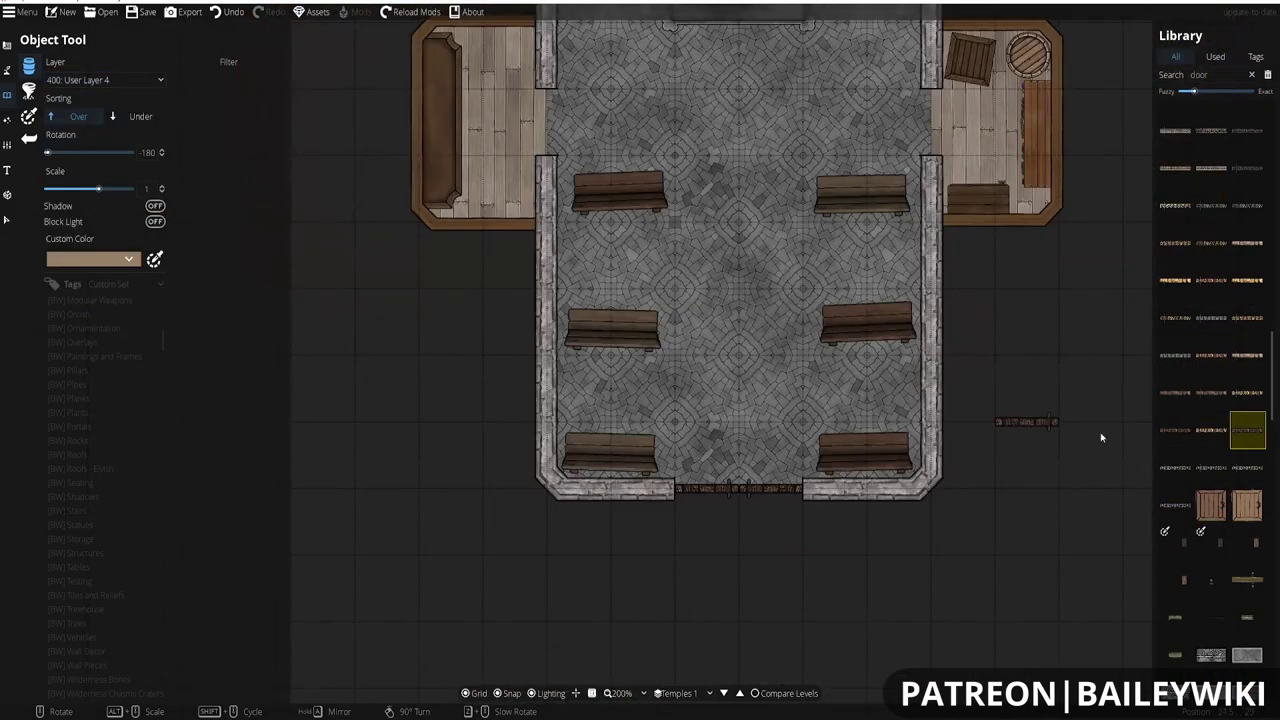
{"action": "scroll", "coordinate": [1230, 480], "scroll_direction": "up", "scroll_amount": 10}
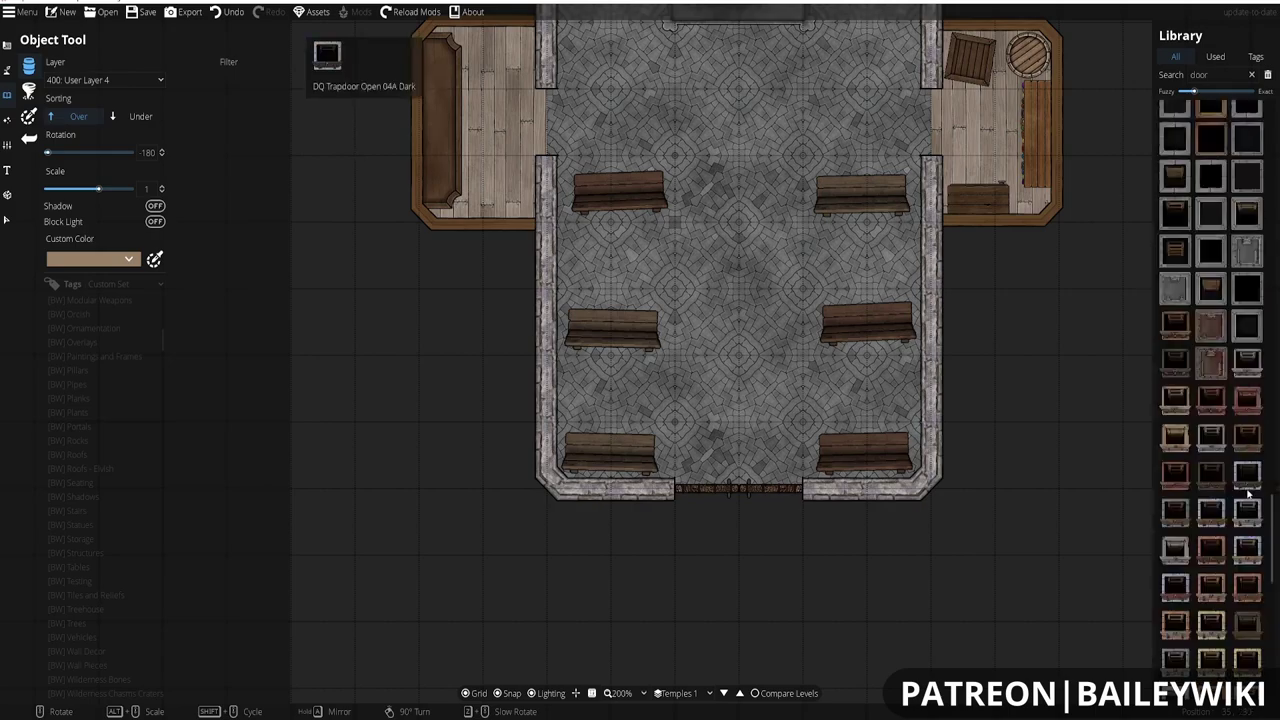
- Search the library for pillars, set the object layer to 700: Above Walls and browse the [BW] Pillars set for a stone pillar
{"action": "left_click", "coordinate": [29, 116]}
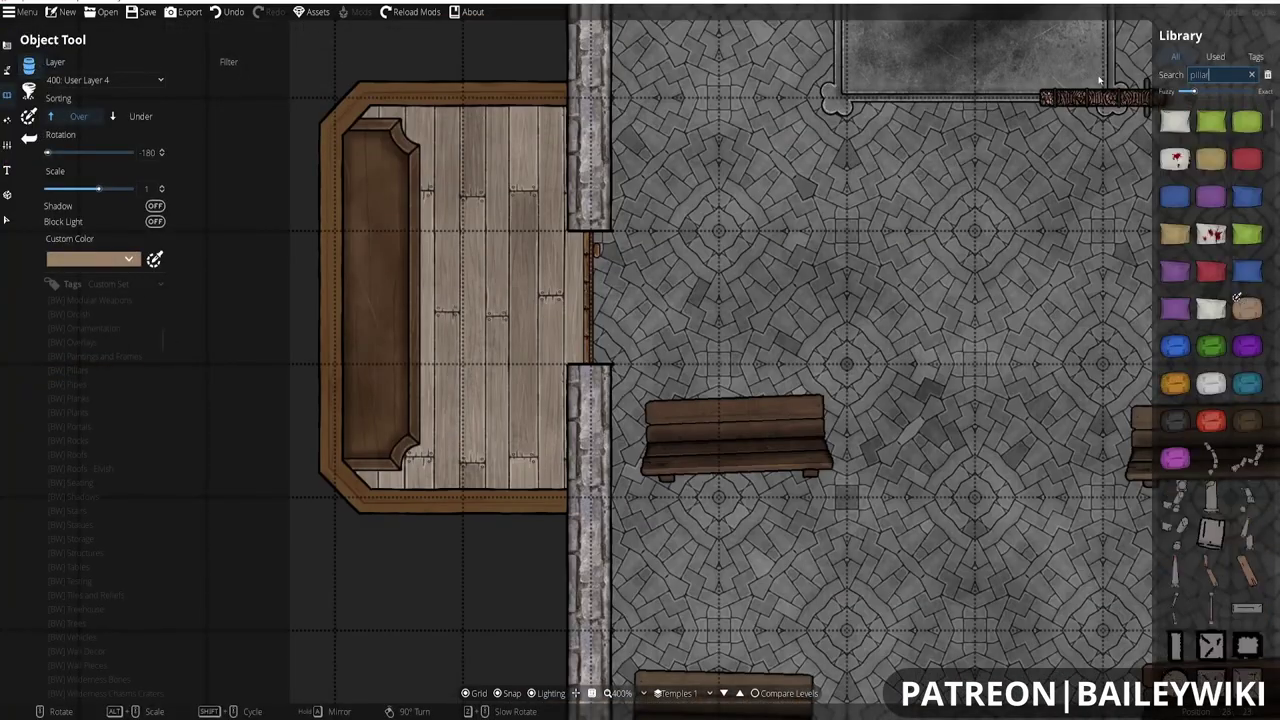
{"action": "scroll", "coordinate": [1237, 297], "scroll_direction": "down", "scroll_amount": 10}
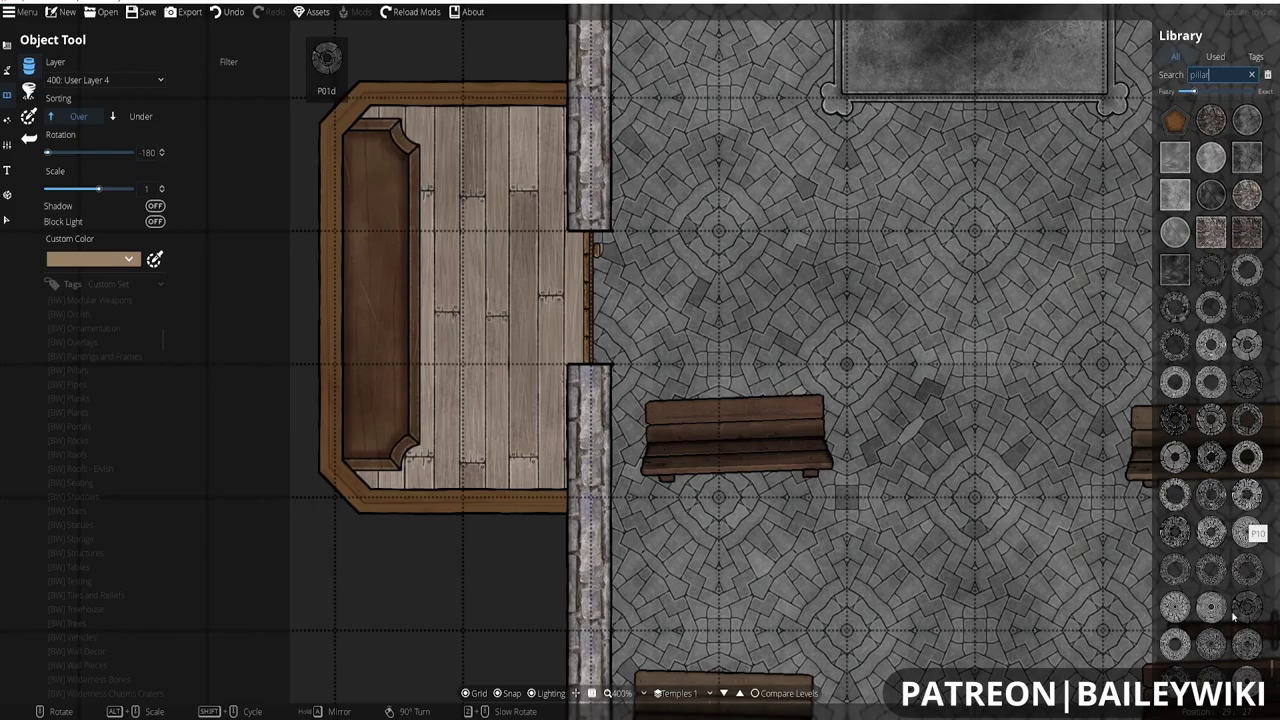
{"action": "scroll", "coordinate": [1210, 630], "scroll_direction": "down", "scroll_amount": 5}
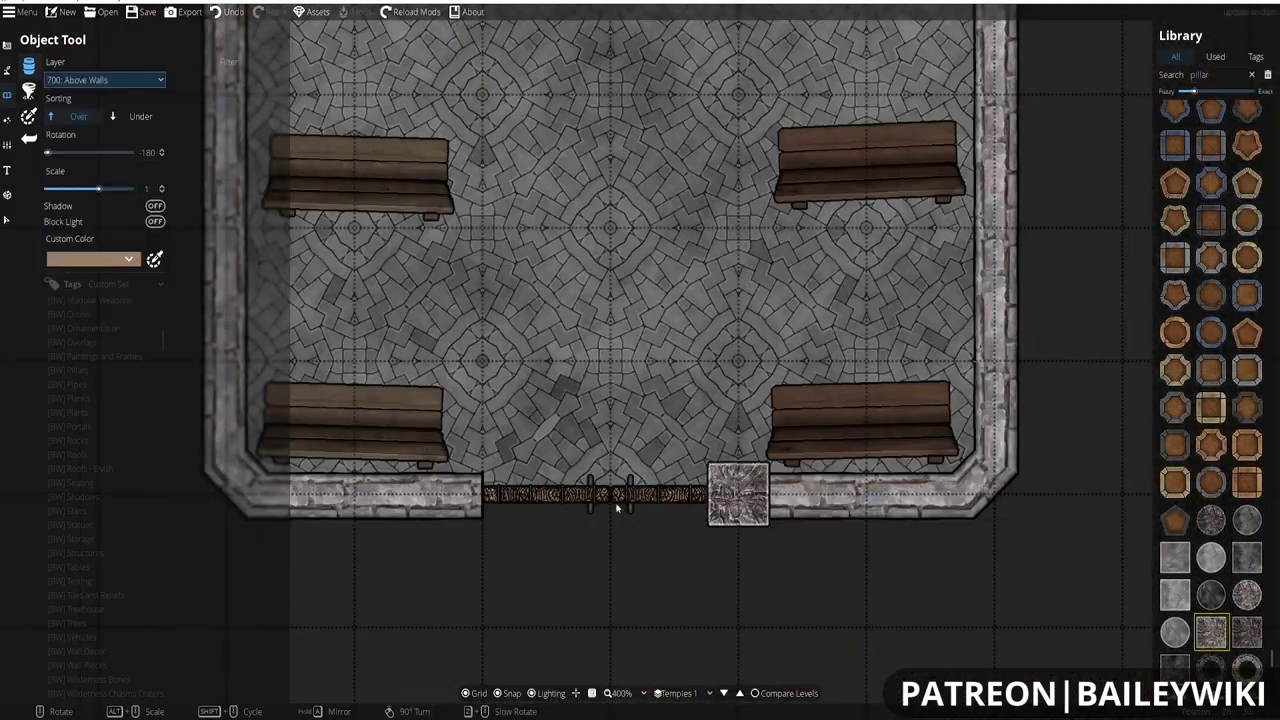
{"action": "scroll", "coordinate": [1220, 537], "scroll_direction": "down", "scroll_amount": 5}
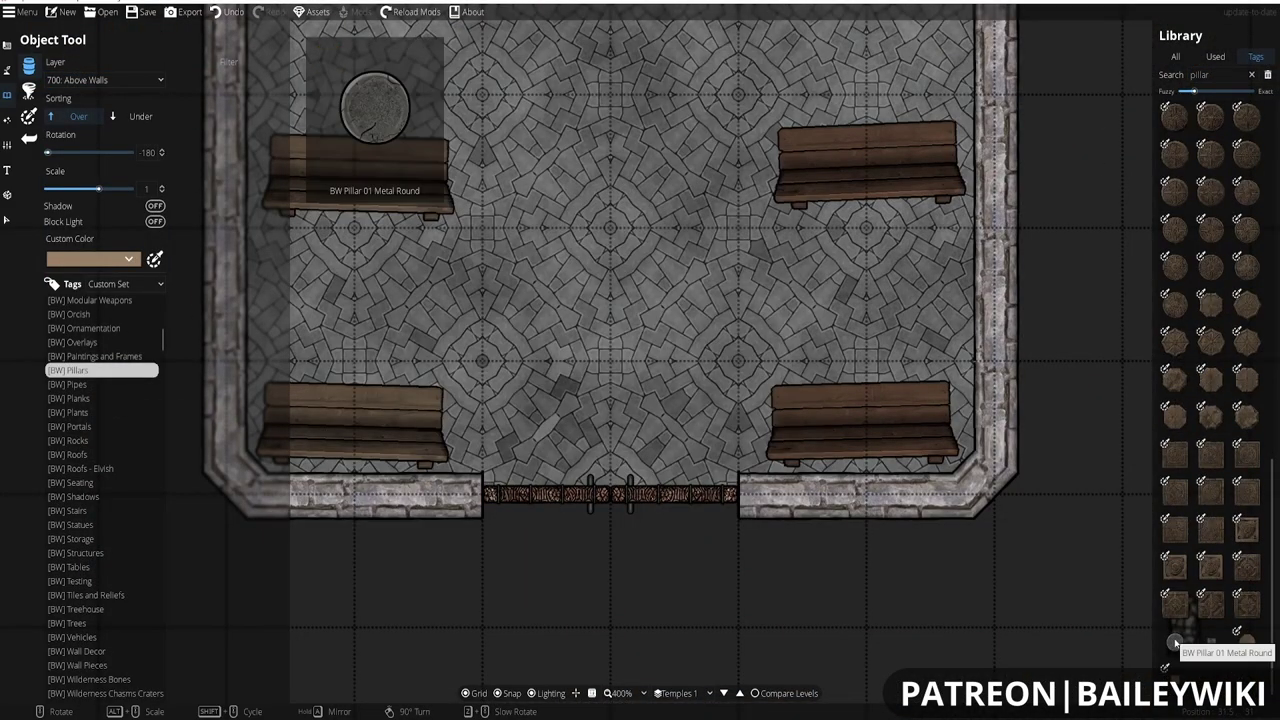
{"action": "scroll", "coordinate": [1210, 500], "scroll_direction": "up", "scroll_amount": 3}
{"action": "left_click", "coordinate": [1247, 227]}
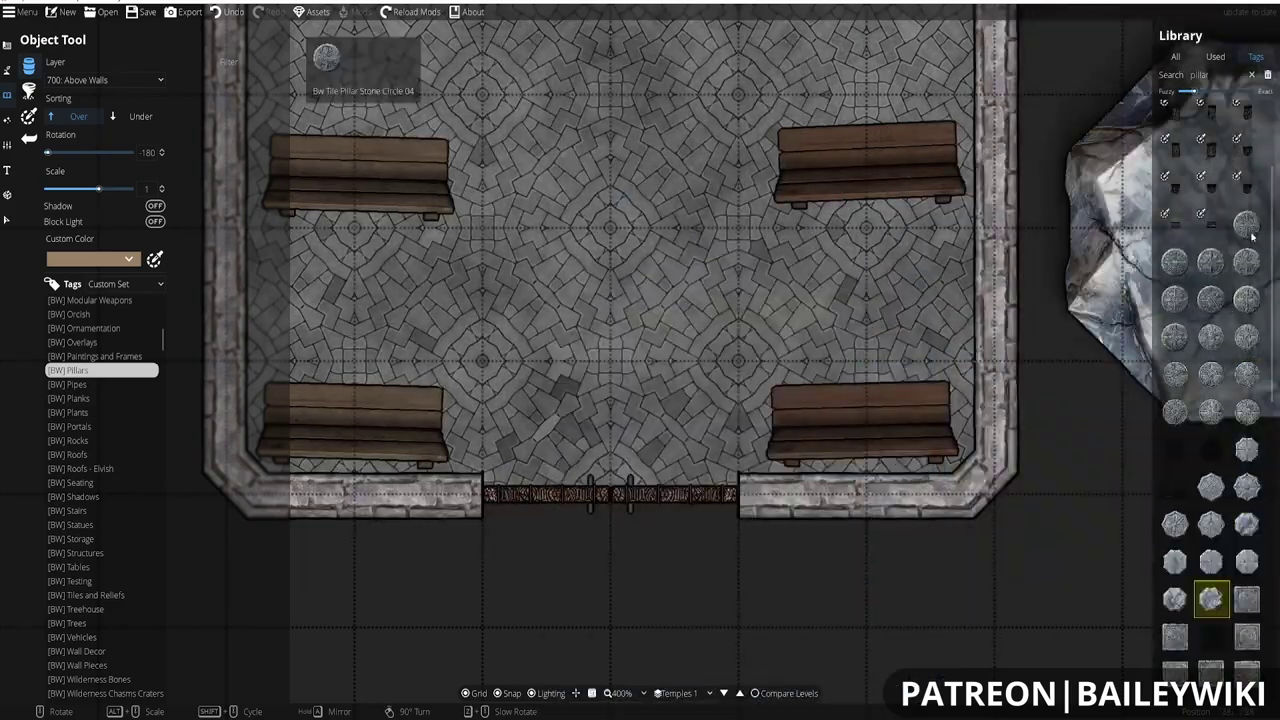
- Choose a round carved stone pillar and place one at each end of the temple's front doors
{"action": "scroll", "coordinate": [1220, 325], "scroll_direction": "up", "scroll_amount": 5}
{"action": "scroll", "coordinate": [1222, 420], "scroll_direction": "up", "scroll_amount": 5}
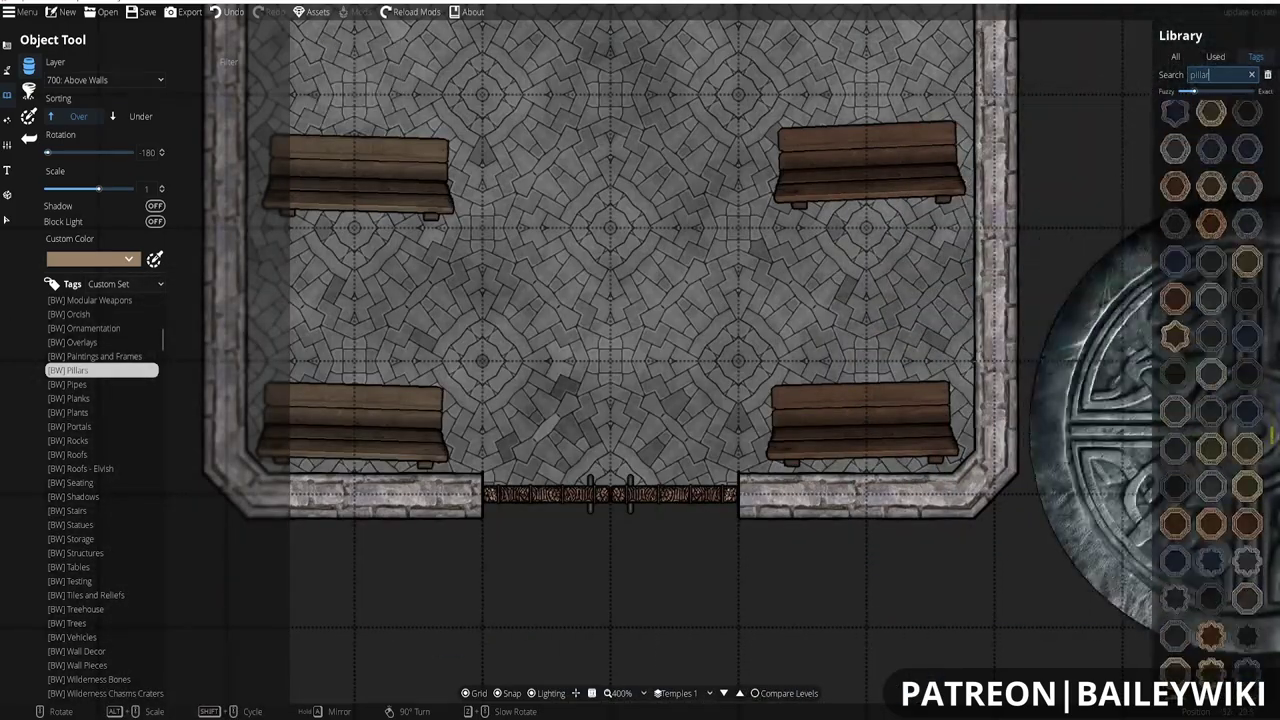
{"action": "scroll", "coordinate": [1226, 597], "scroll_direction": "up", "scroll_amount": 2}
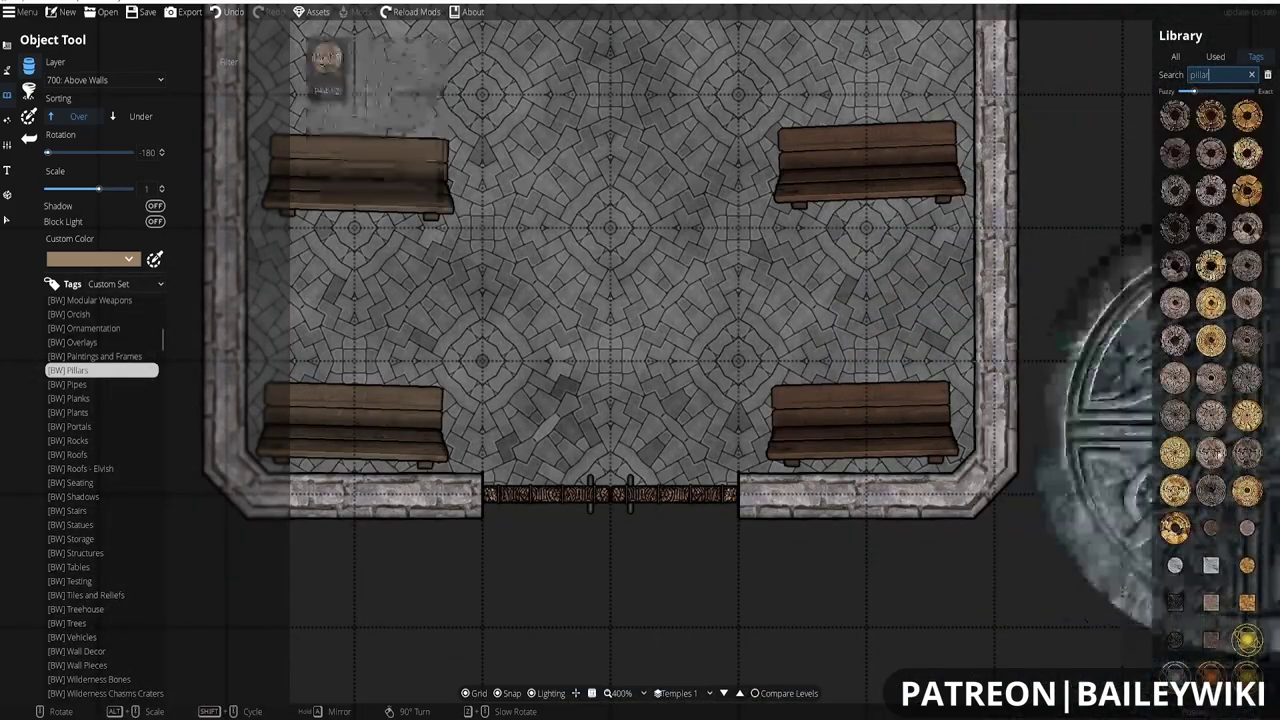
{"action": "left_click", "coordinate": [1211, 412]}
{"action": "scroll", "coordinate": [752, 500], "scroll_direction": "down", "scroll_amount": 2}
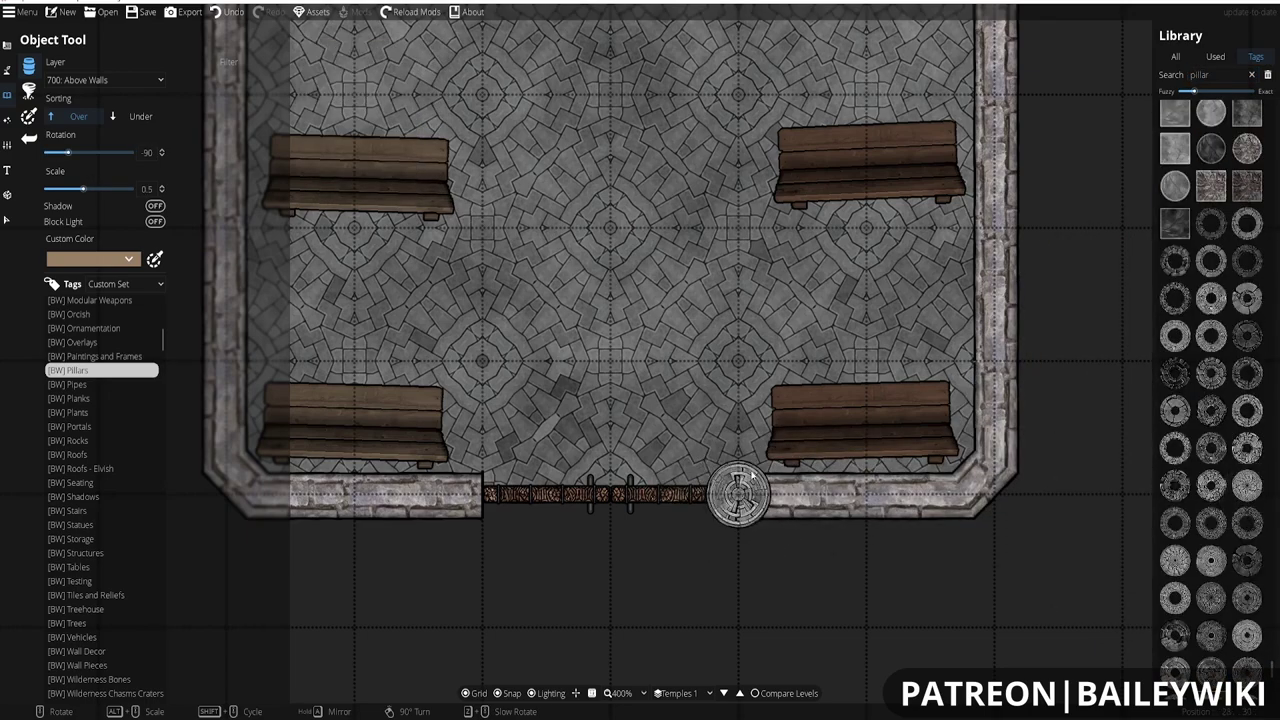
{"action": "left_click", "coordinate": [752, 479]}
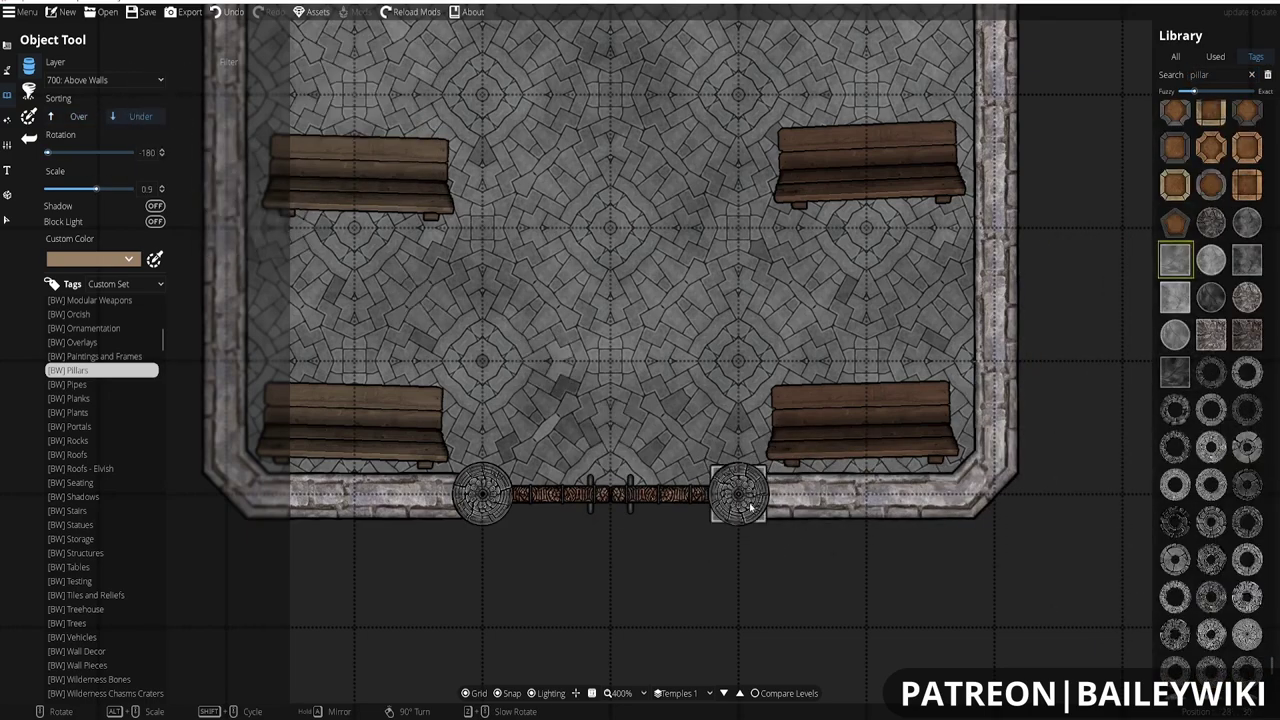
- Place square grey stone pillars at 0.8 scale on both sides of the side-room doorways, above the walls
{"action": "scroll", "coordinate": [752, 505], "scroll_direction": "down", "scroll_amount": 3}
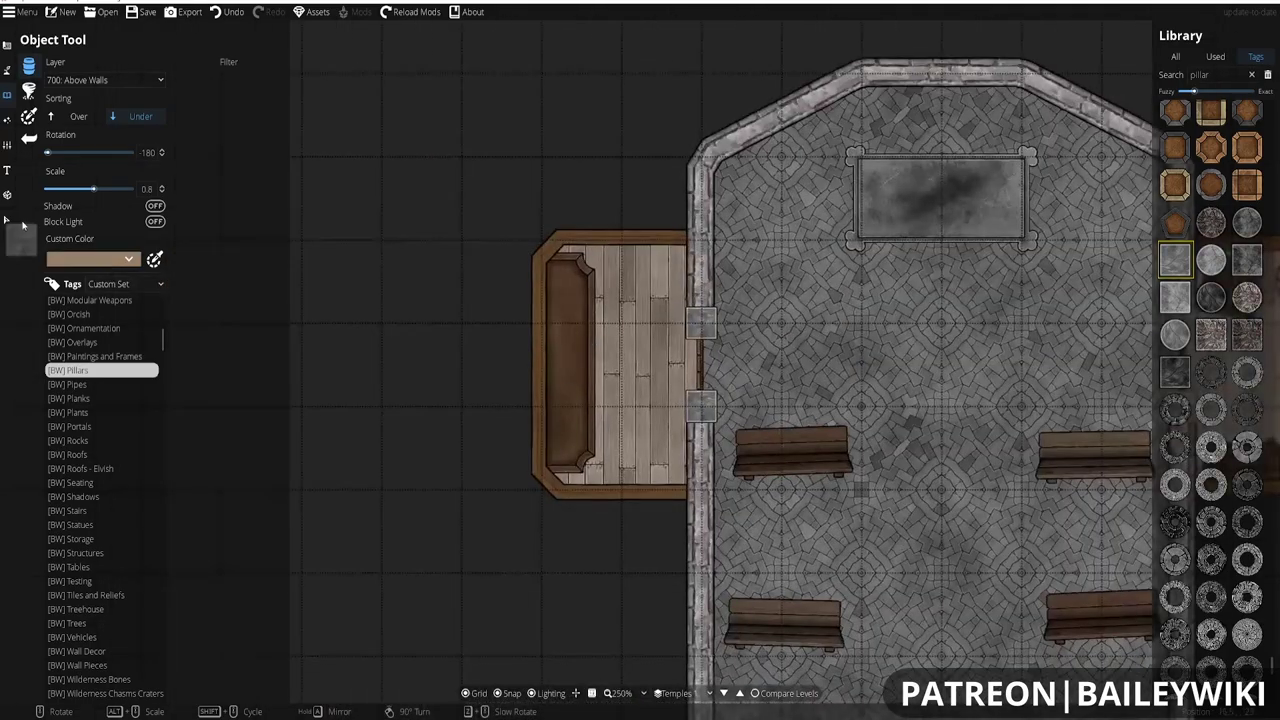
{"action": "key", "text": "v"}
{"action": "left_click", "coordinate": [701, 365]}
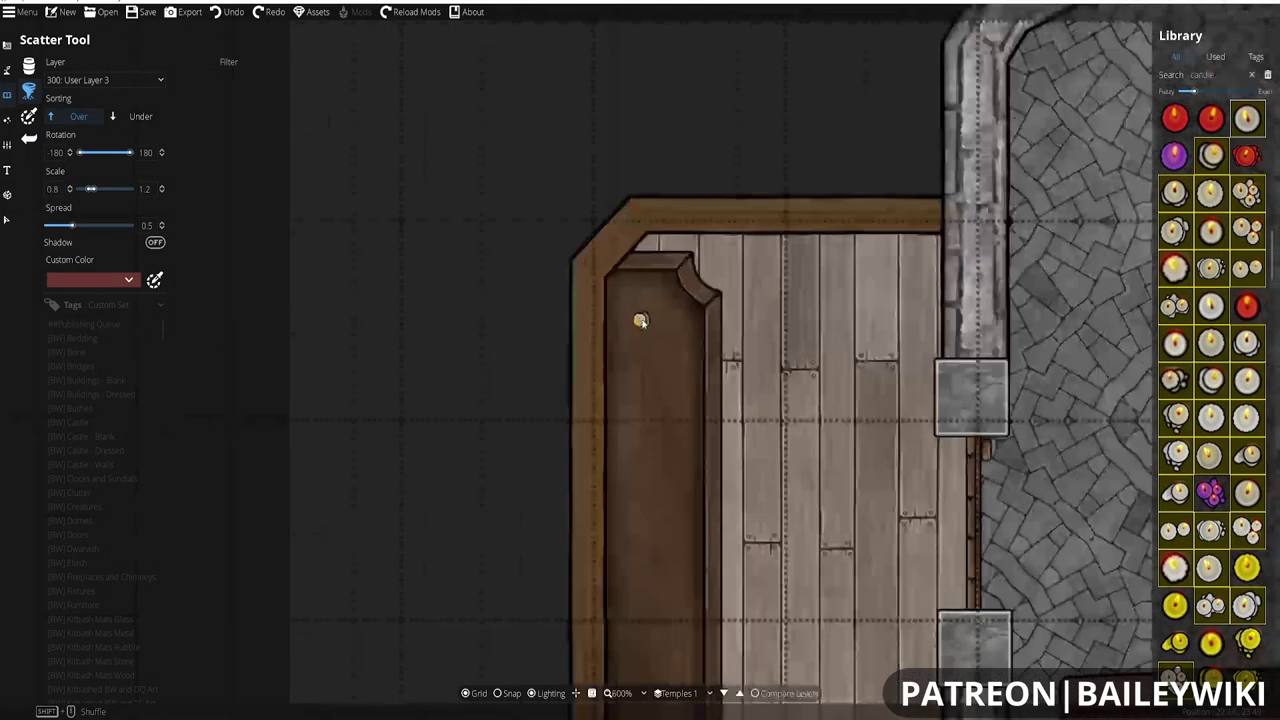
- Scatter lit candles on User Layer 3 along the cupboard in the western side room and arrange the candles on the altar
{"action": "left_click", "coordinate": [657, 292]}
{"action": "left_click", "coordinate": [680, 372]}
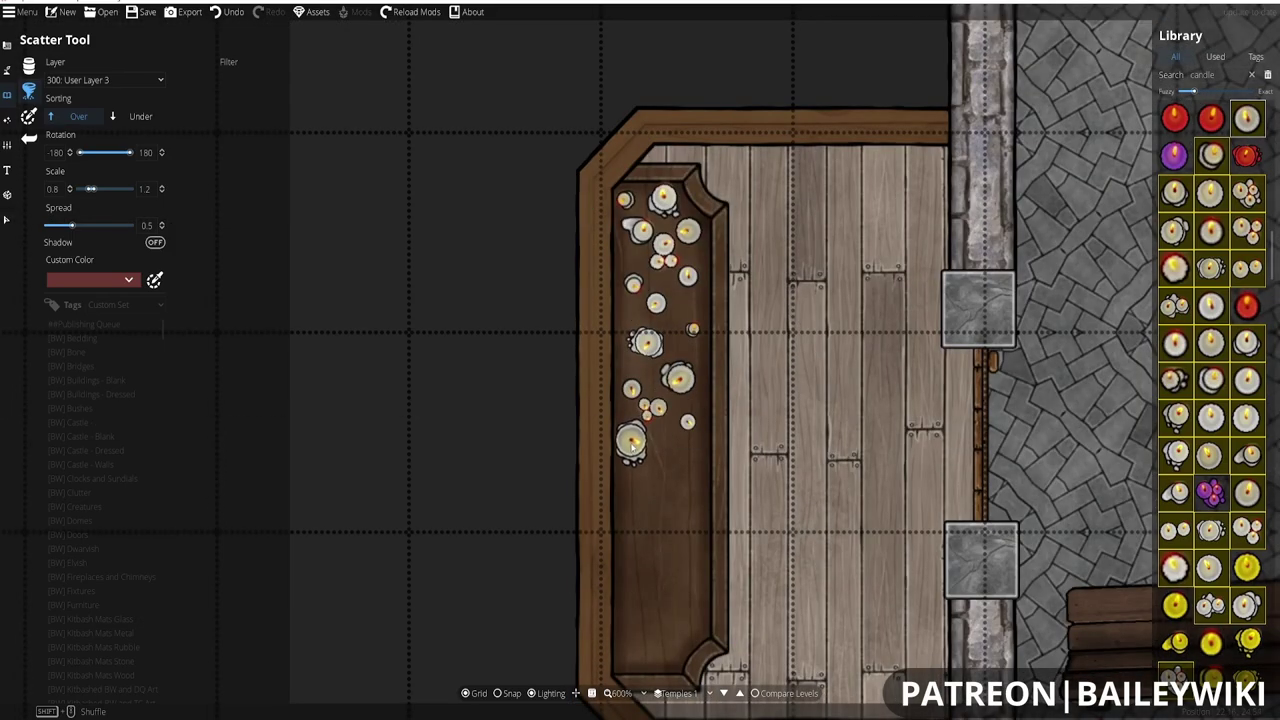
{"action": "left_click", "coordinate": [697, 522]}
{"action": "left_click", "coordinate": [665, 570]}
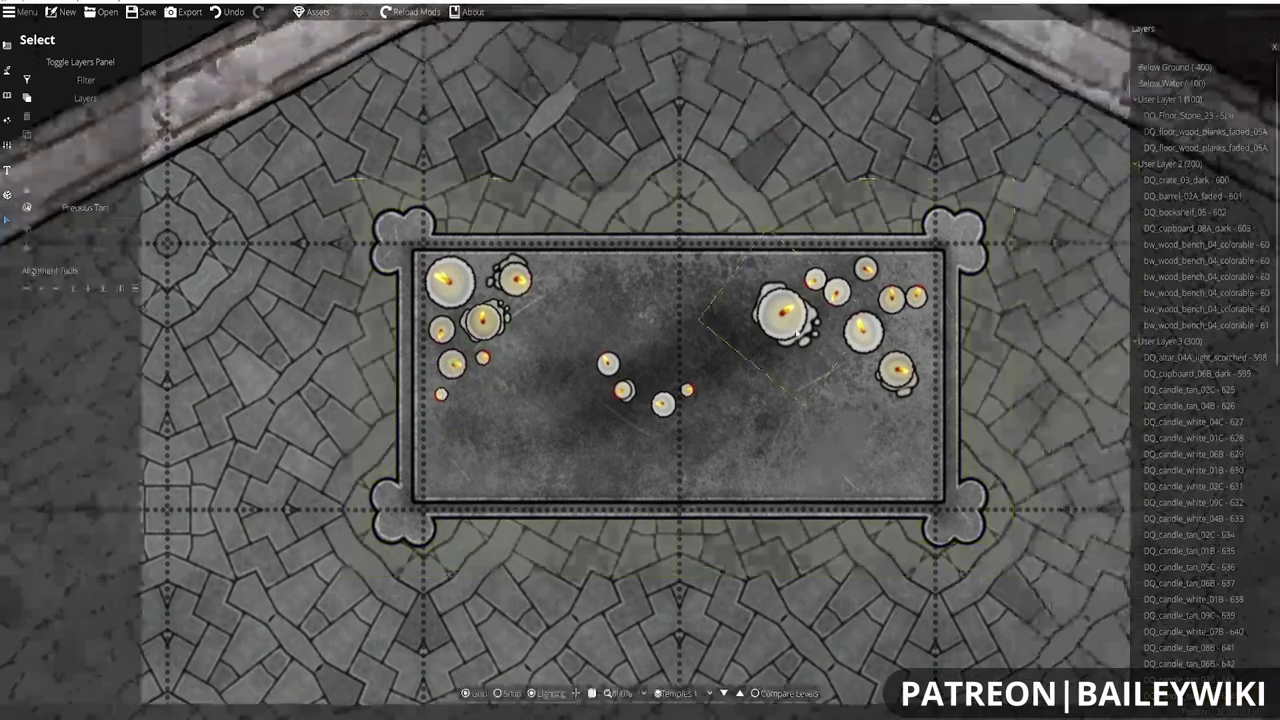
{"action": "left_click_drag", "start_coordinate": [820, 322], "coordinate": [875, 330]}
{"action": "scroll", "coordinate": [876, 331], "scroll_direction": "down", "scroll_amount": 5}
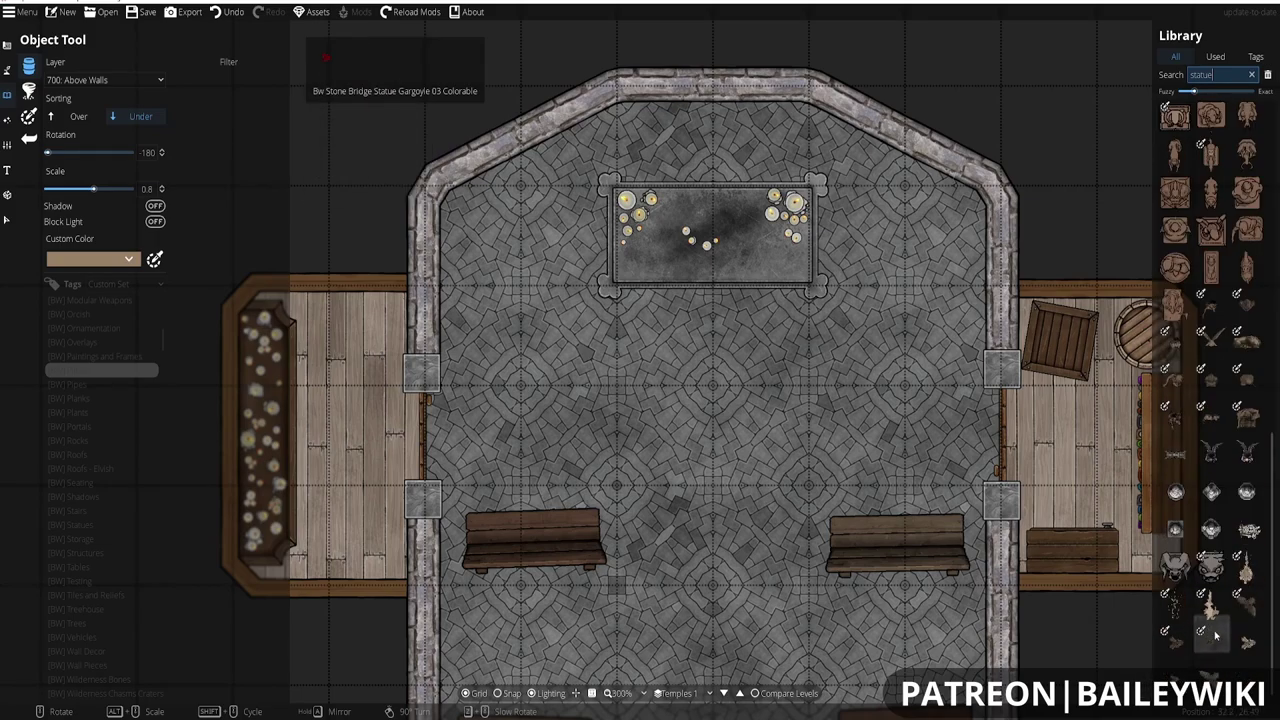
- Pick a fabric bench pad from the [BW] Modular Benches set, colour it blue and place it on all the main hall benches
{"action": "double_click", "coordinate": [1200, 74]}
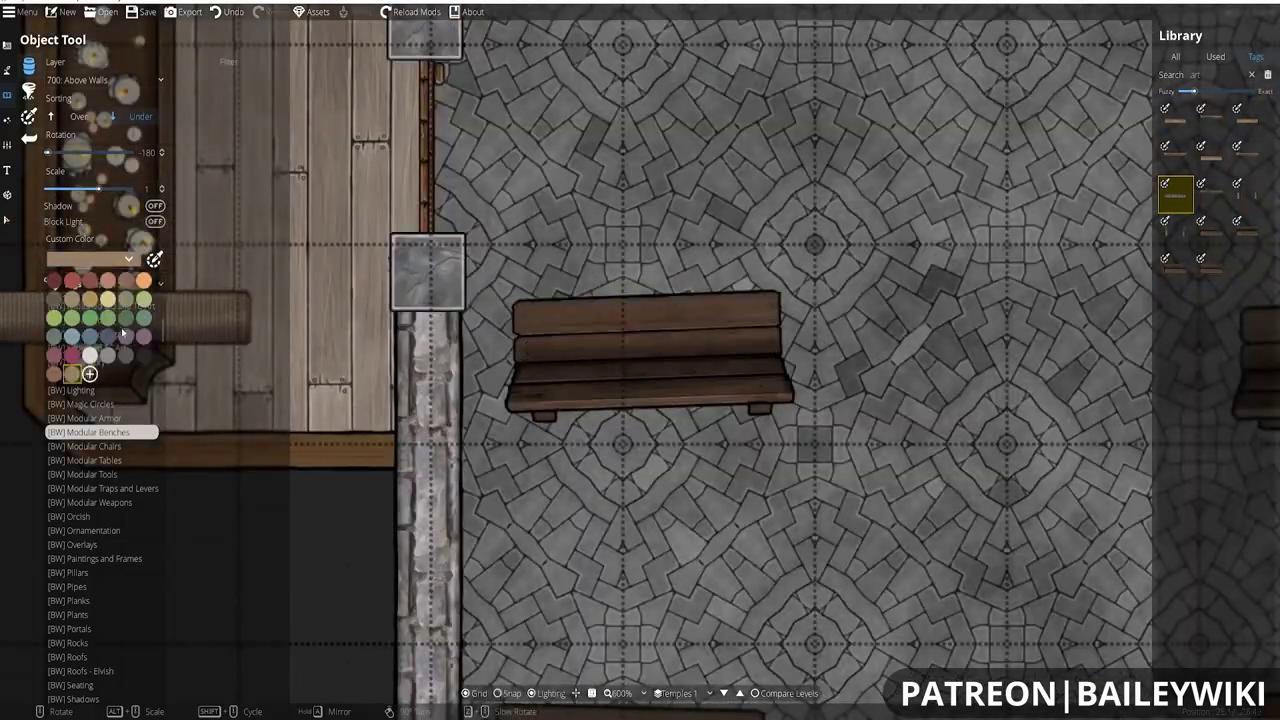
{"action": "left_click", "coordinate": [128, 314]}
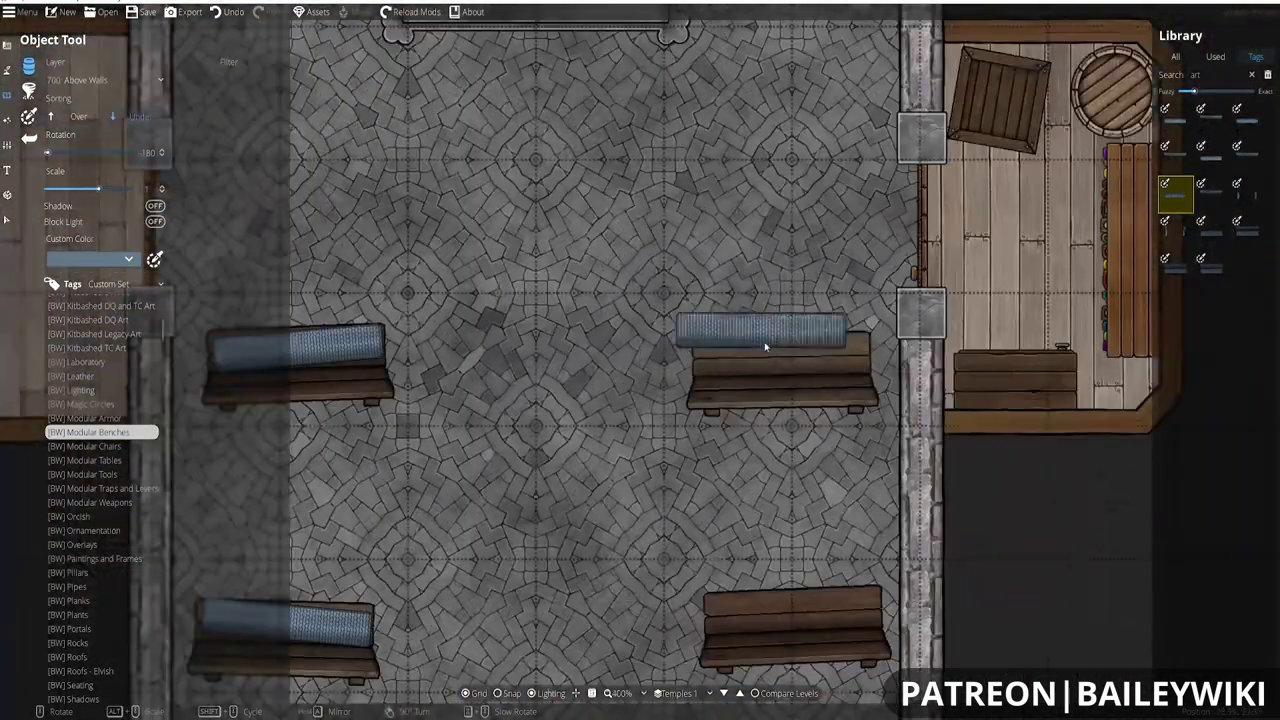
{"action": "left_click", "coordinate": [763, 349]}
{"action": "left_click", "coordinate": [128, 259]}
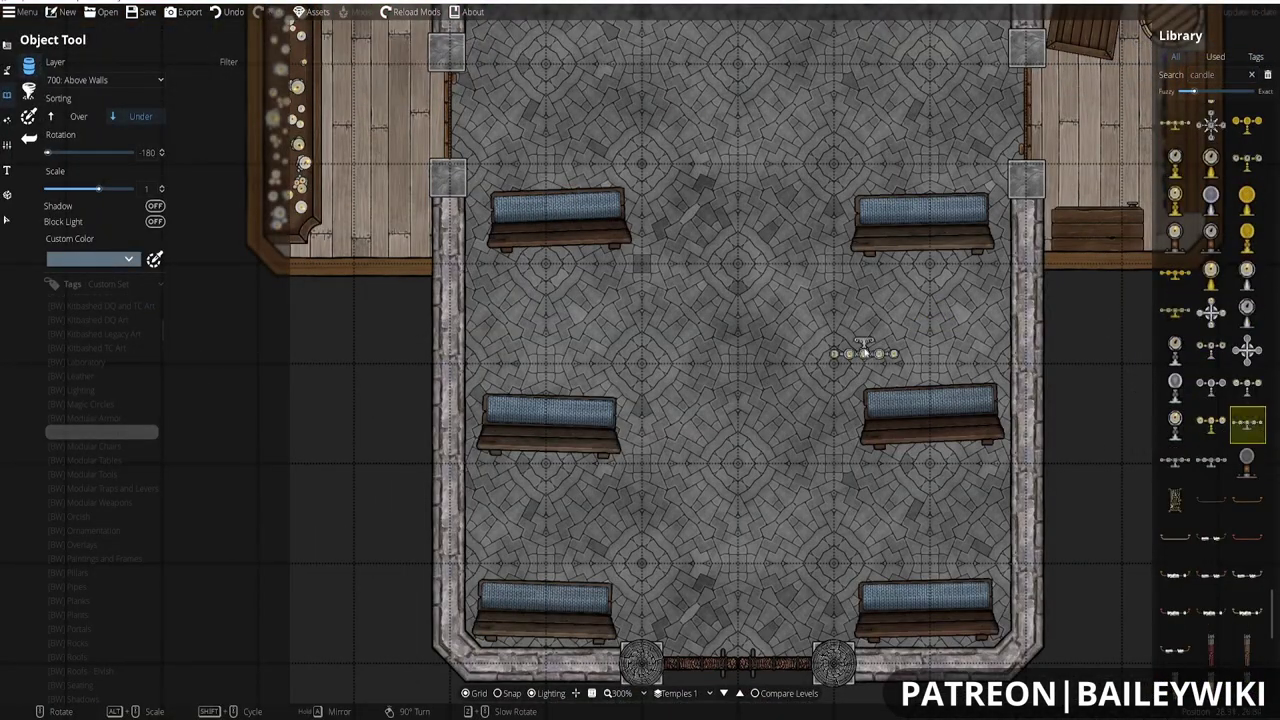
- Place gold candlesticks from the [BW] Lighting set between the benches along both side walls on User Layer 3
{"action": "scroll", "coordinate": [1206, 455], "scroll_direction": "down", "scroll_amount": 3}
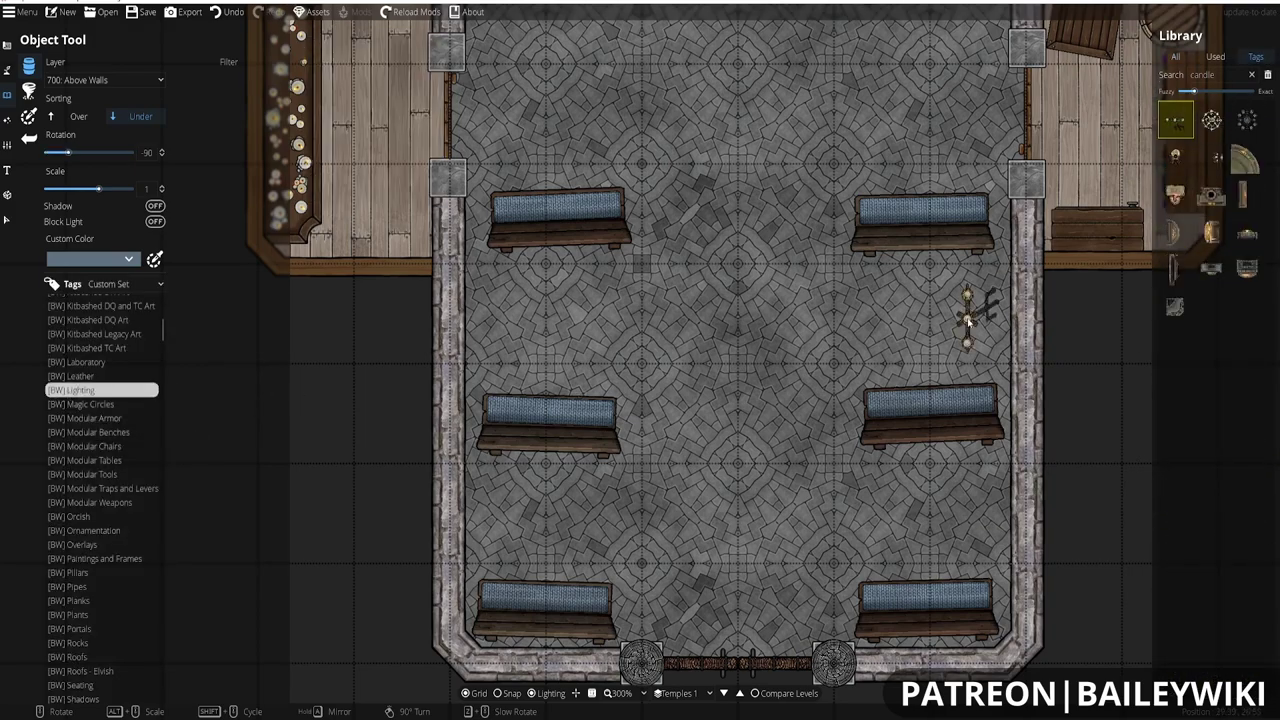
{"action": "key", "text": "Page_Down"}
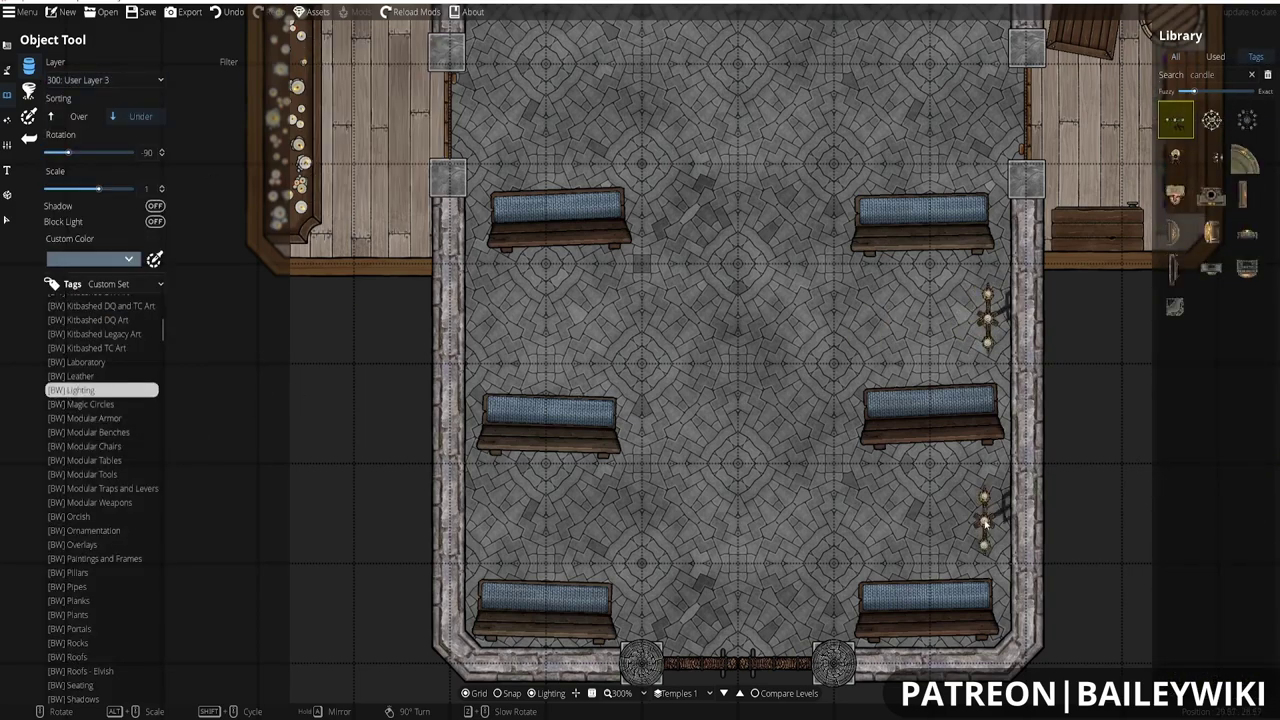
{"action": "left_click", "coordinate": [497, 308]}
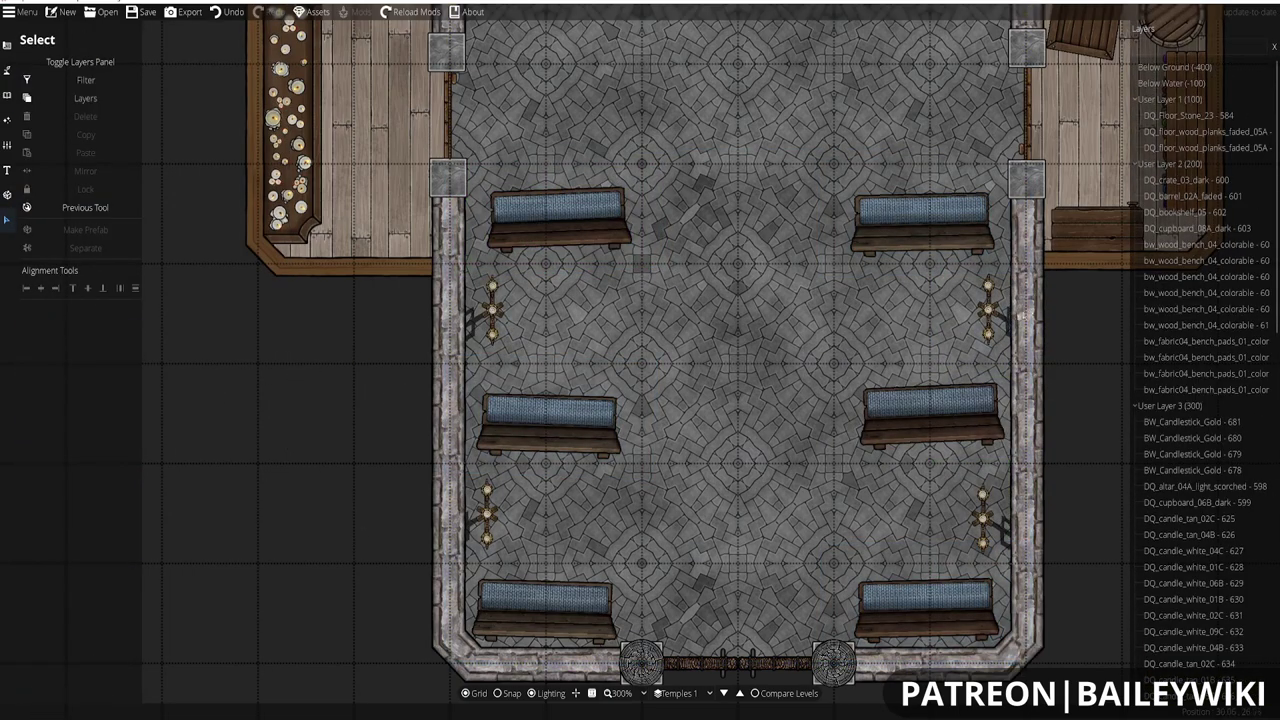
- Select the candlesticks along both side walls one by one and adjust their angles slightly
{"action": "left_click", "coordinate": [896, 315]}
{"action": "left_click", "coordinate": [890, 520]}
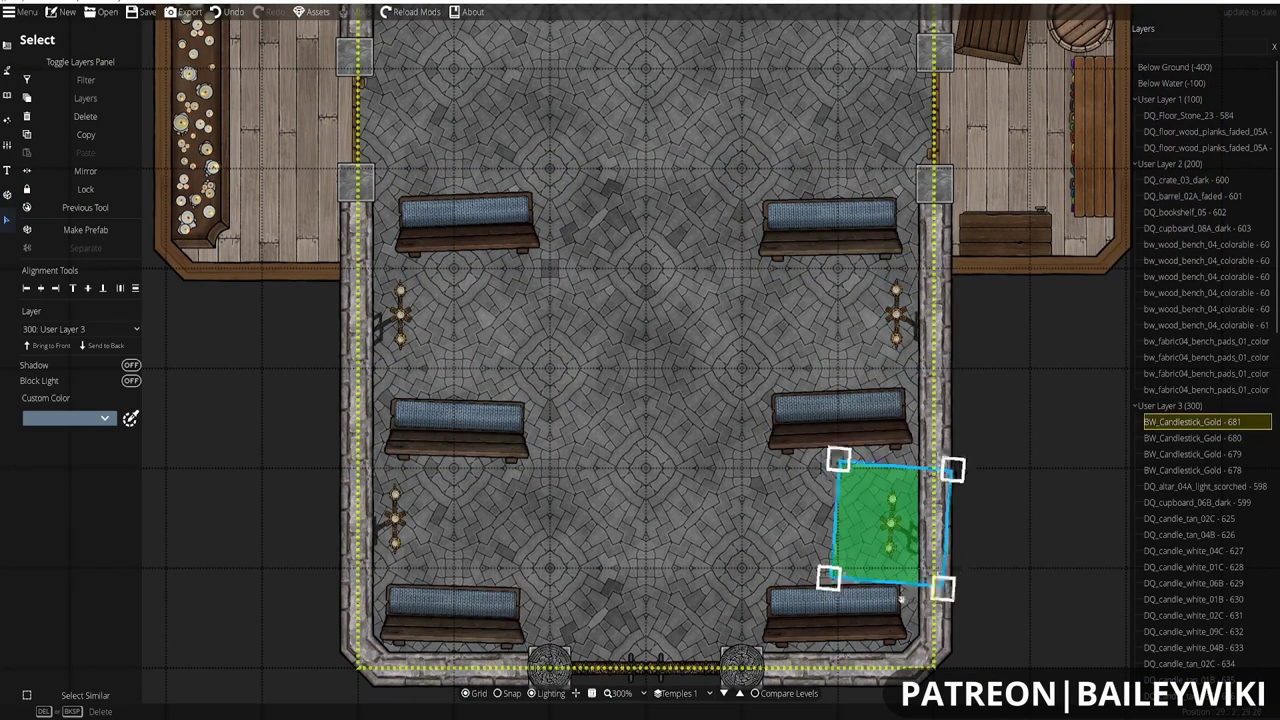
{"action": "left_click", "coordinate": [395, 517]}
{"action": "left_click", "coordinate": [400, 315]}
- Search the library for wall objects and hang a teal banner on each side wall between the candlesticks, on User Layer 4
{"action": "scroll", "coordinate": [408, 397], "scroll_direction": "down", "scroll_amount": 3}
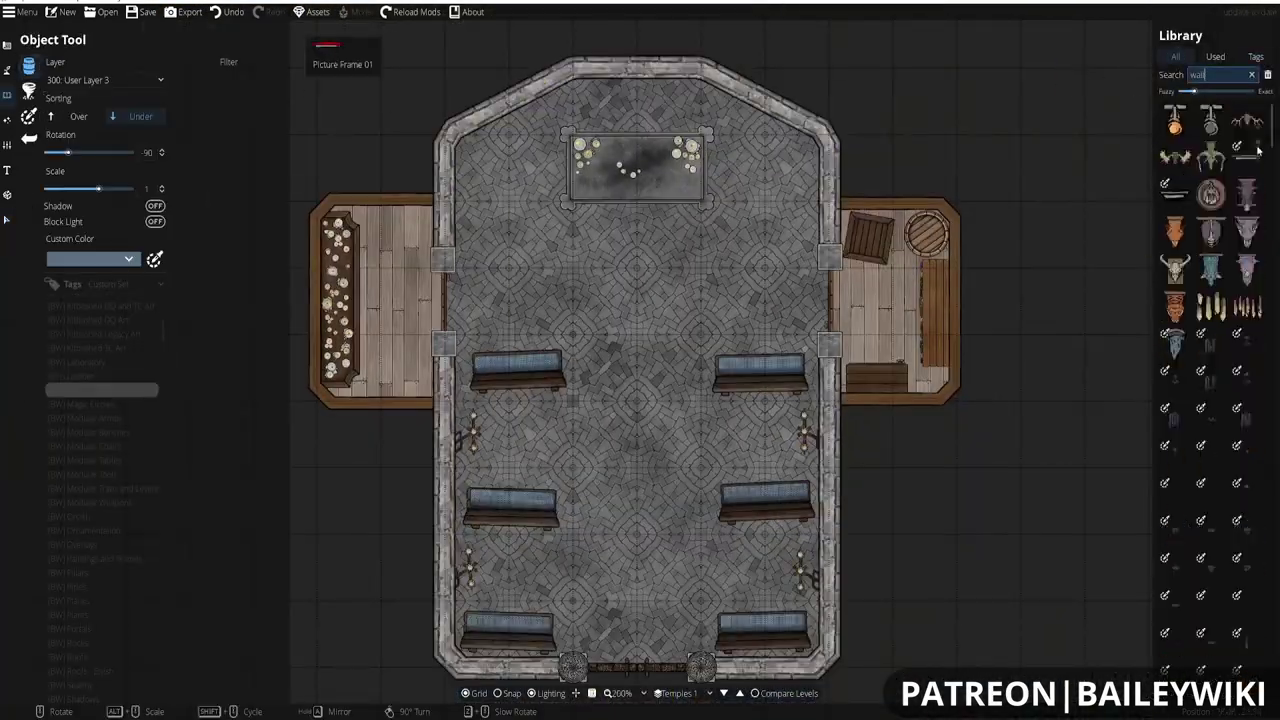
{"action": "scroll", "coordinate": [1216, 327], "scroll_direction": "down", "scroll_amount": 15}
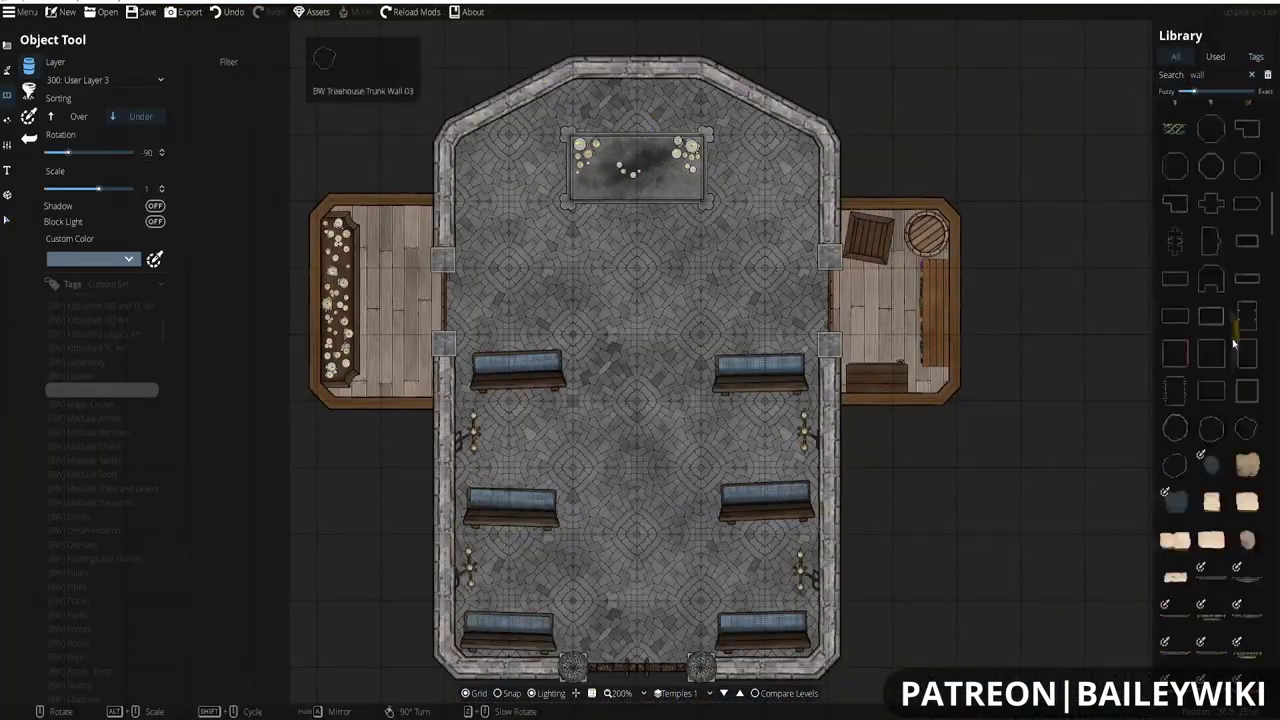
{"action": "scroll", "coordinate": [1216, 400], "scroll_direction": "up", "scroll_amount": 5}
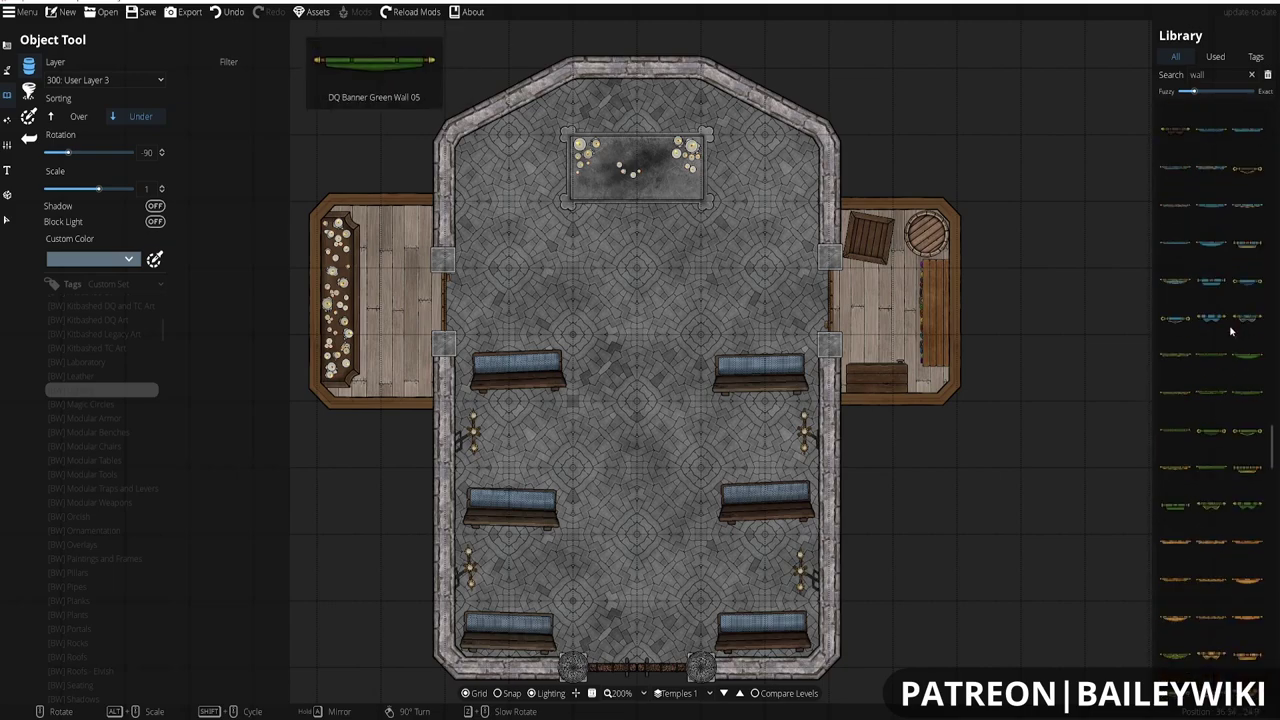
{"action": "left_click", "coordinate": [1175, 462]}
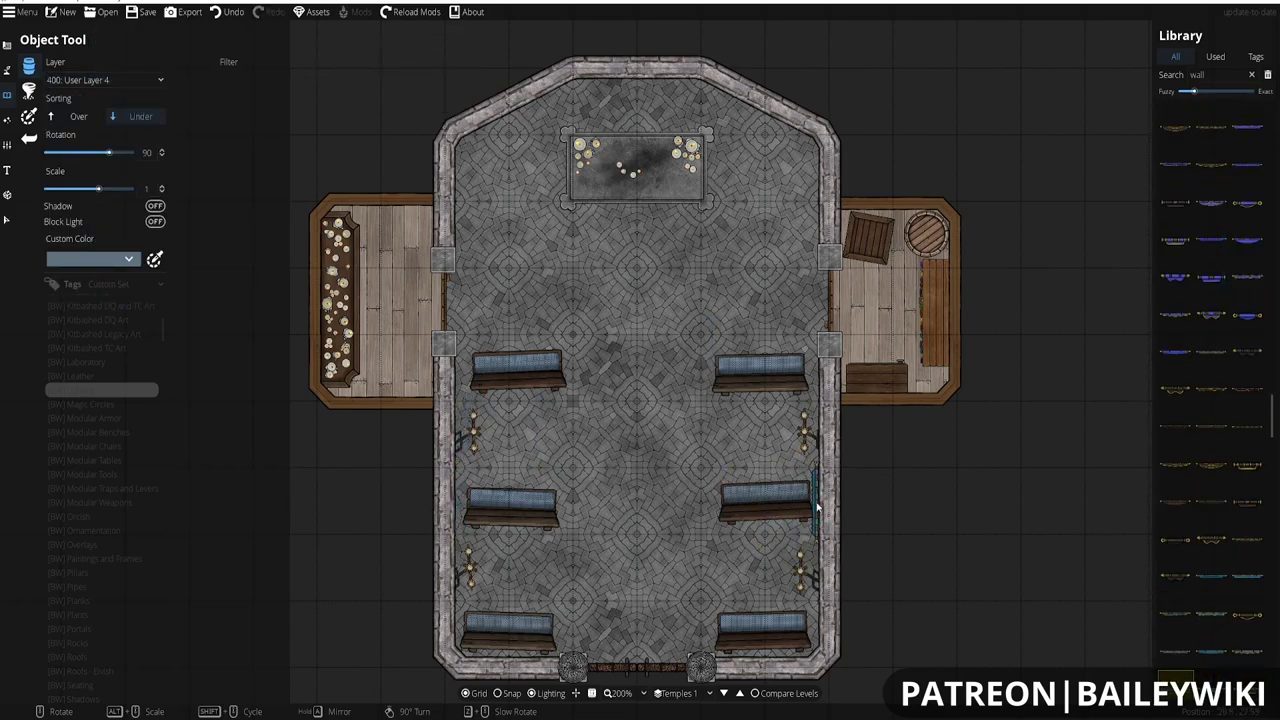
{"action": "key", "text": "v"}
{"action": "left_click_drag", "start_coordinate": [834, 451], "coordinate": [434, 686]}
{"action": "scroll", "coordinate": [501, 362], "scroll_direction": "up", "scroll_amount": 3}
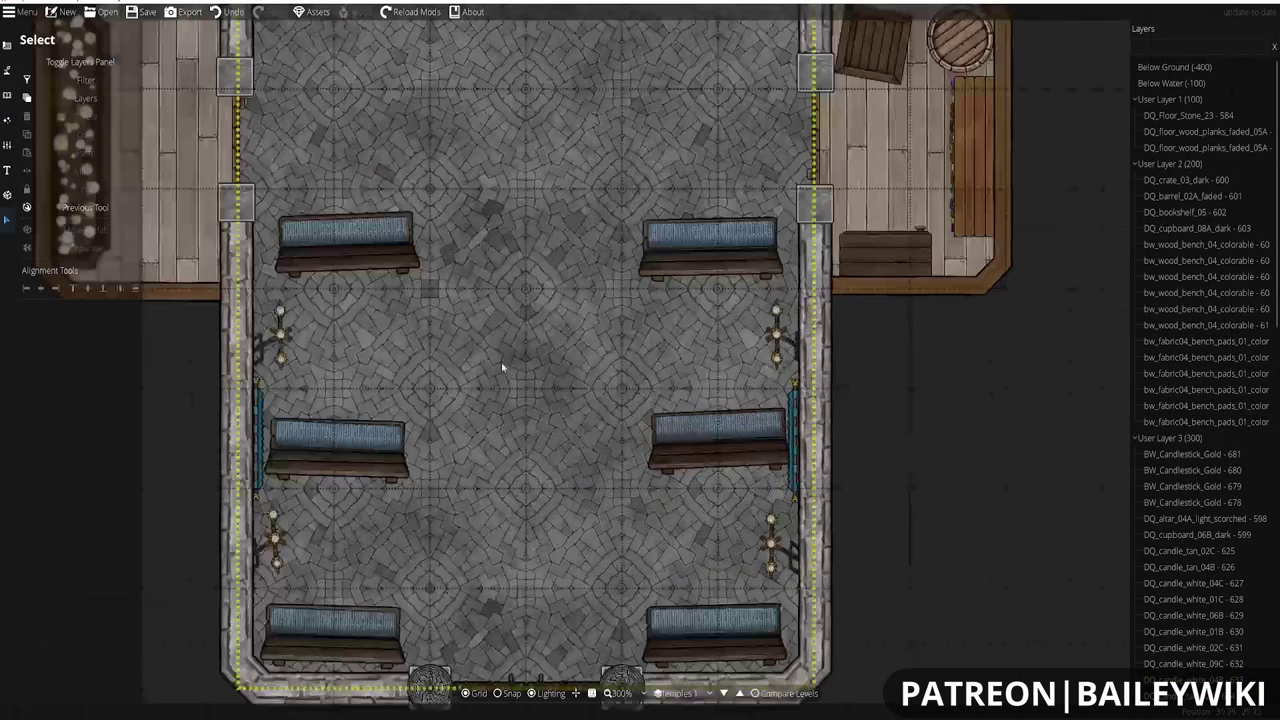
{"action": "left_click", "coordinate": [85, 207]}
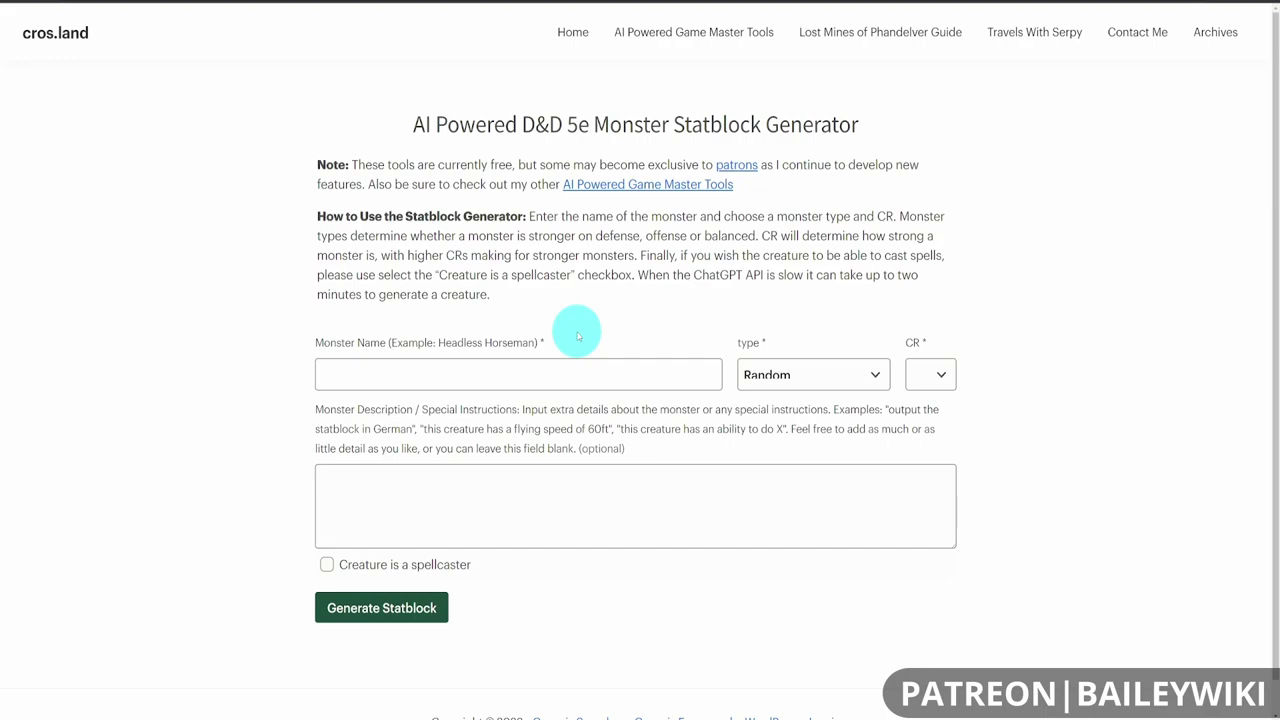
- In the cros.land monster statblock generator, enter the monster name Orcish Pirate, with type Random and CR 1
{"action": "left_click", "coordinate": [440, 377]}
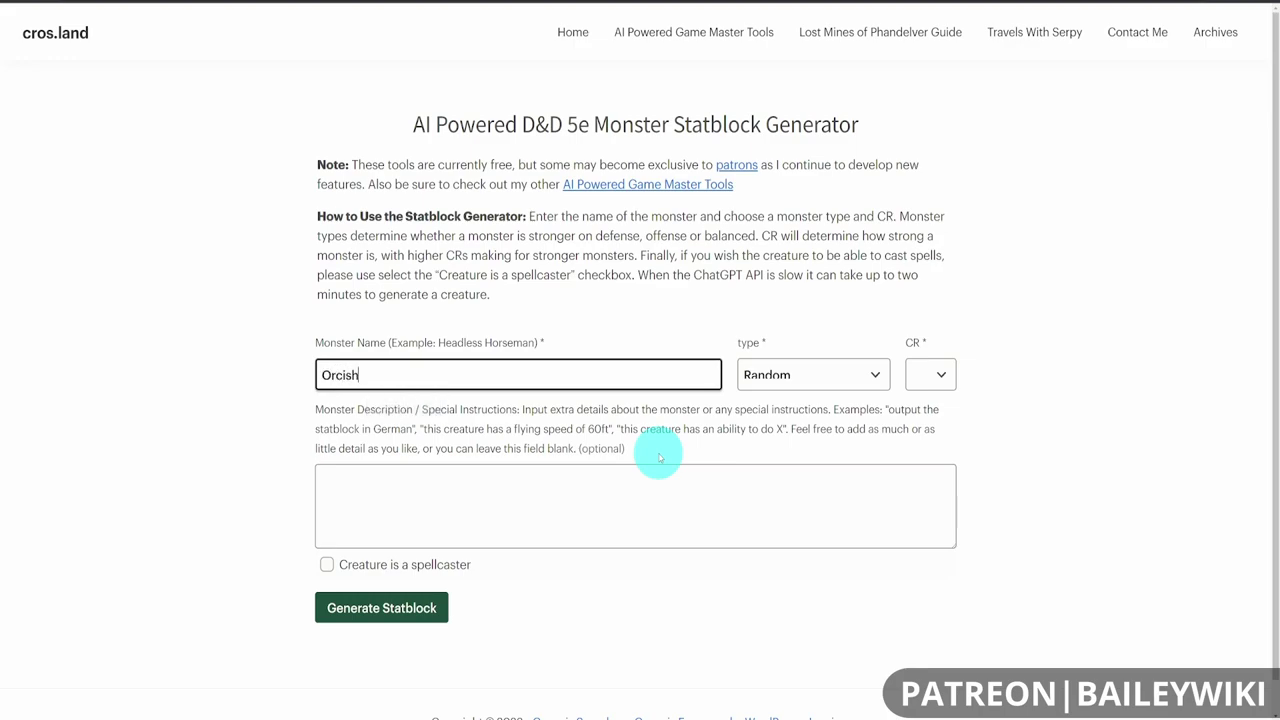
{"action": "left_click", "coordinate": [812, 388]}
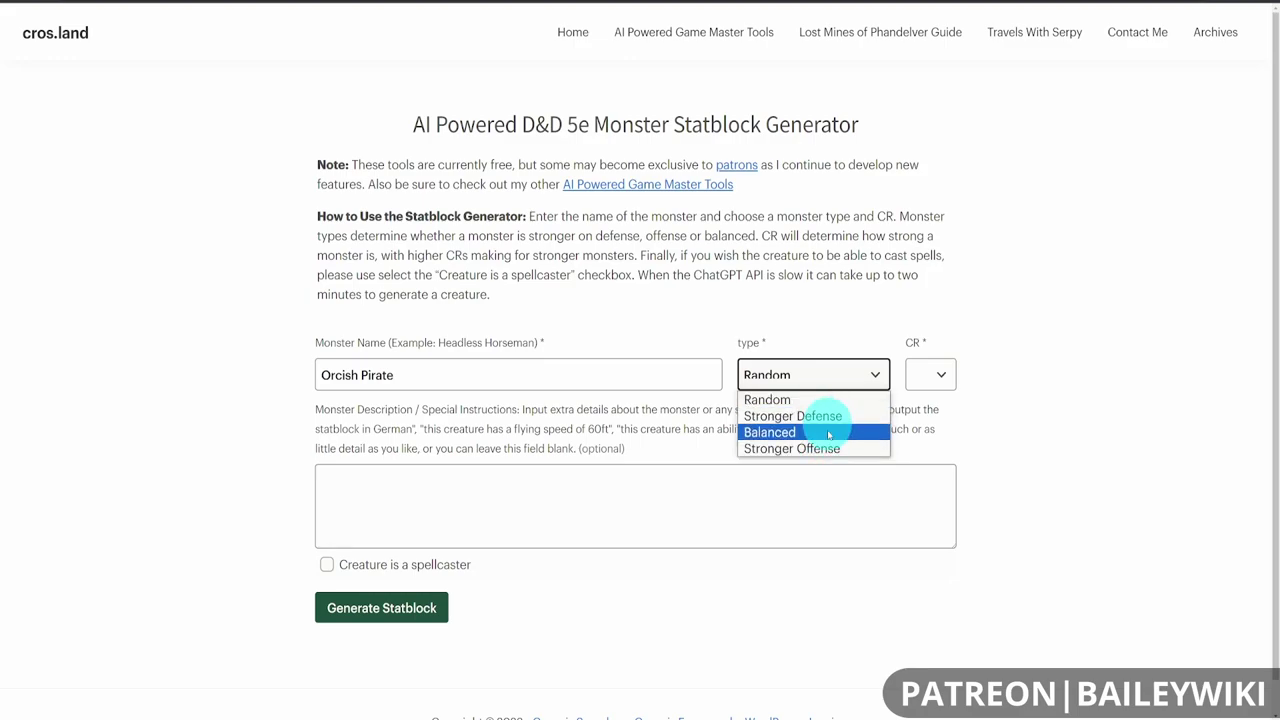
{"action": "left_click", "coordinate": [829, 417]}
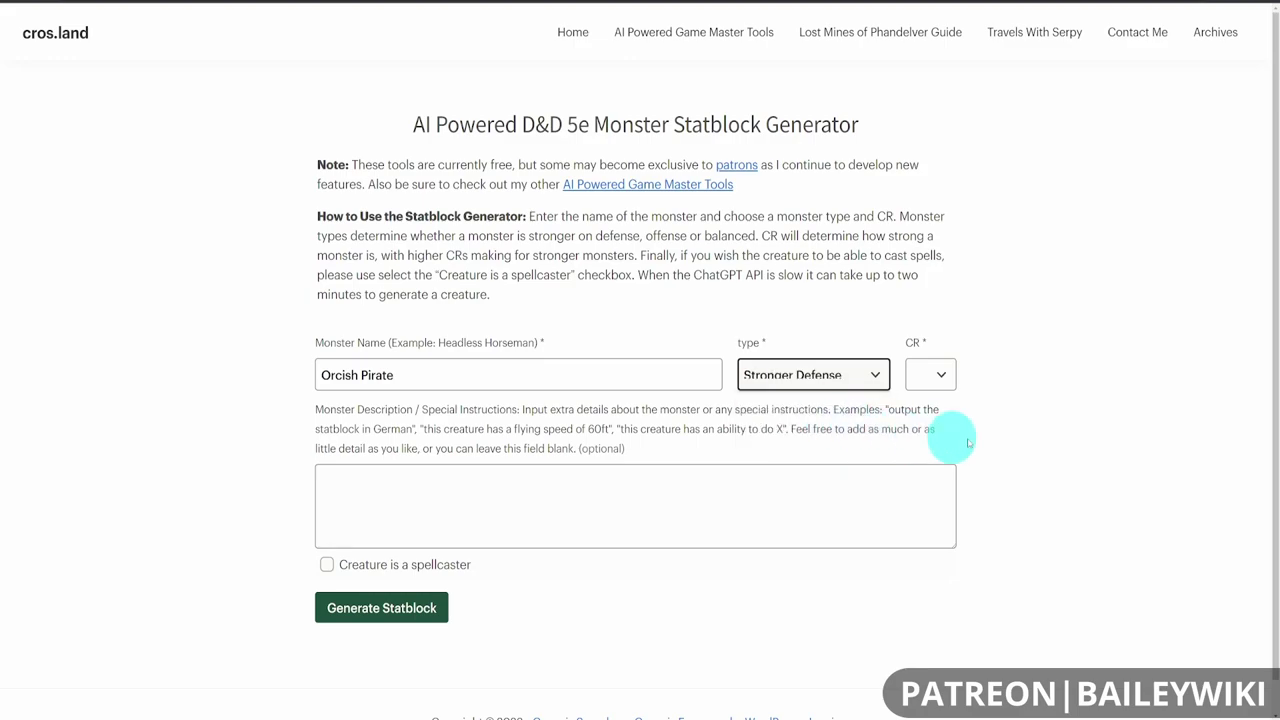
{"action": "left_click", "coordinate": [836, 375]}
{"action": "left_click", "coordinate": [812, 405]}
{"action": "left_click", "coordinate": [936, 376]}
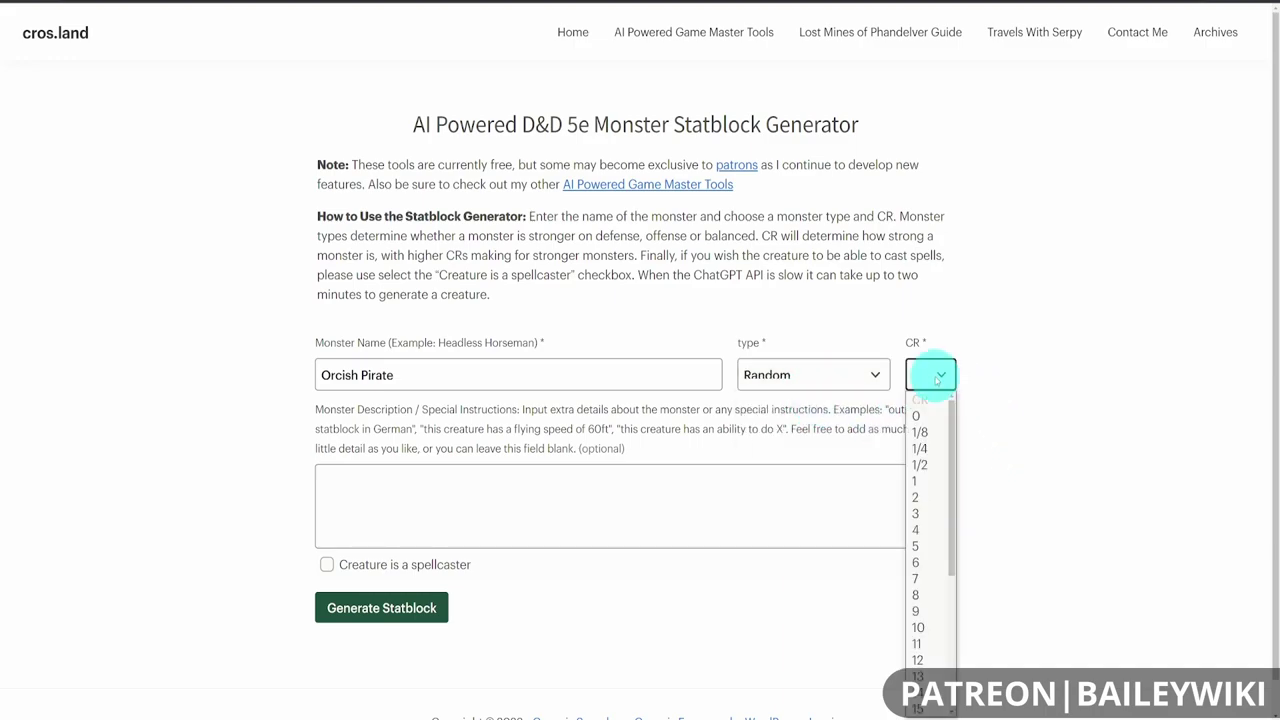
{"action": "left_click", "coordinate": [933, 483]}
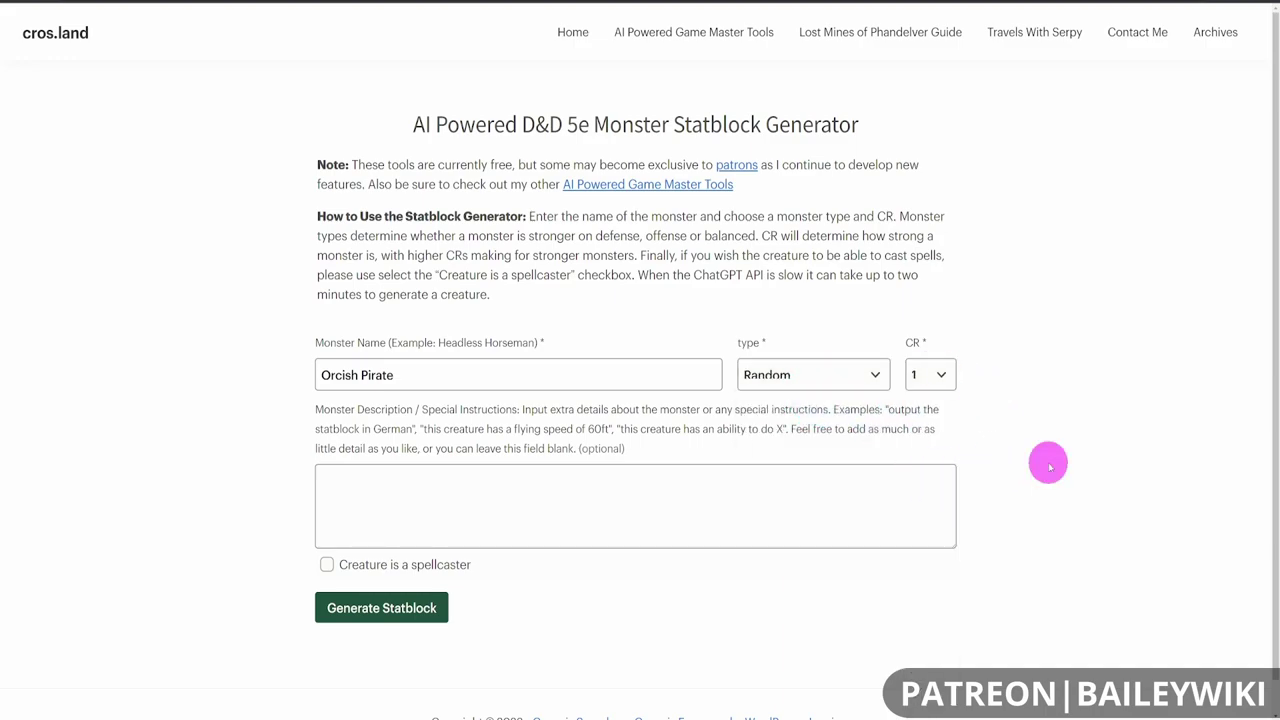
- Add the instruction "This creature has a swim speed of 30ft", generate the statblock and review it with its export options
{"action": "left_click", "coordinate": [530, 503]}
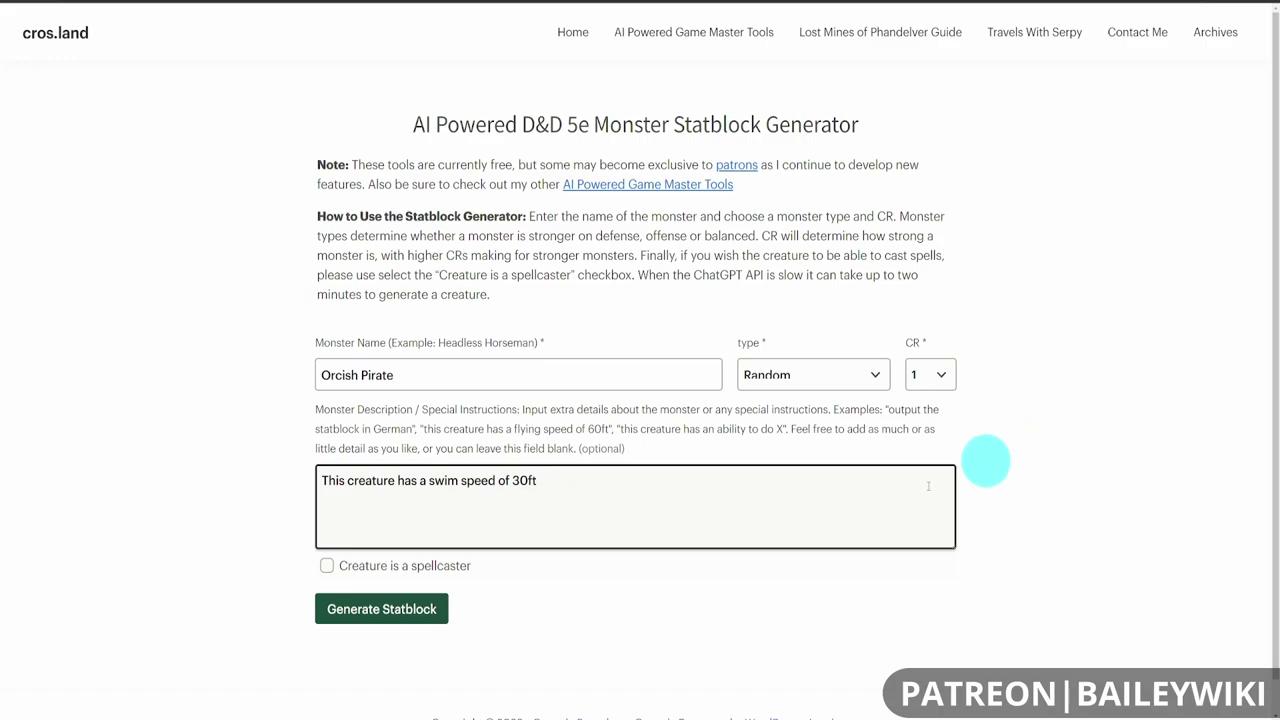
{"action": "left_click", "coordinate": [386, 616]}
{"action": "scroll", "coordinate": [1042, 537], "scroll_direction": "down", "scroll_amount": 5}
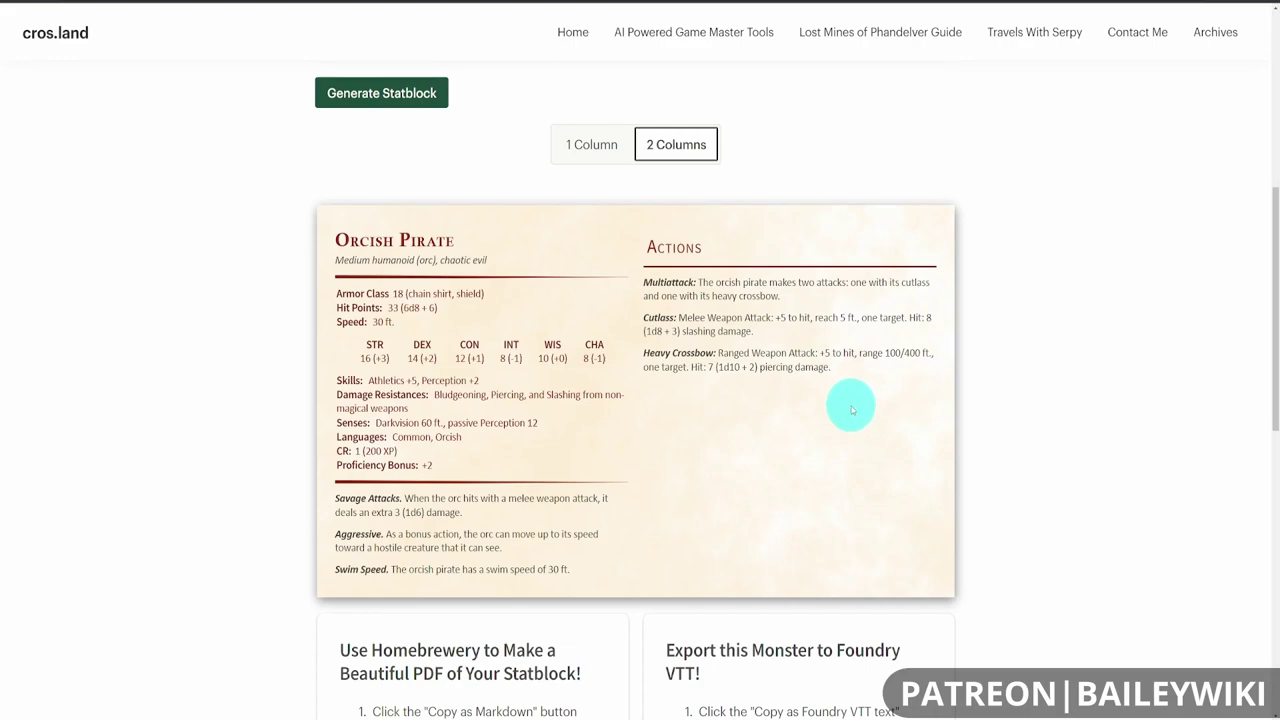
{"action": "scroll", "coordinate": [851, 409], "scroll_direction": "down", "scroll_amount": 1}
{"action": "scroll", "coordinate": [554, 360], "scroll_direction": "down", "scroll_amount": 5}
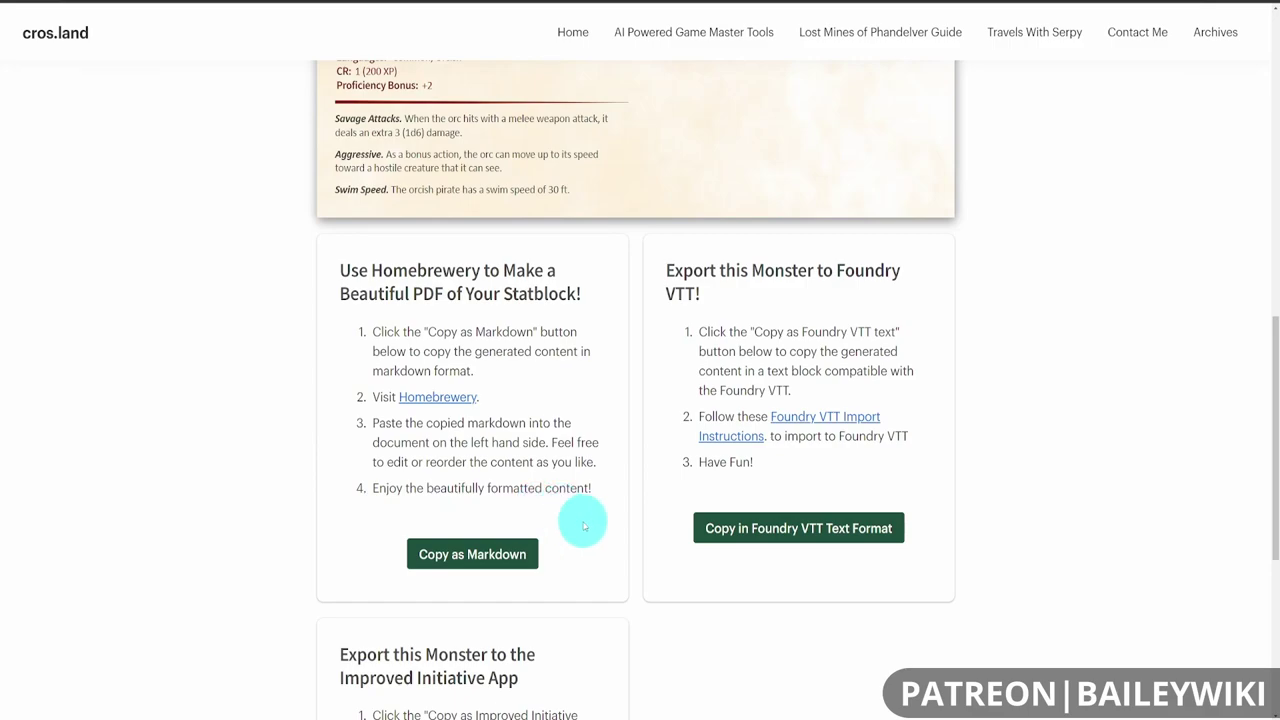
- Look through the statblock export options and copy the Orcish Pirate in Foundry VTT text format
{"action": "scroll", "coordinate": [588, 523], "scroll_direction": "down", "scroll_amount": 5}
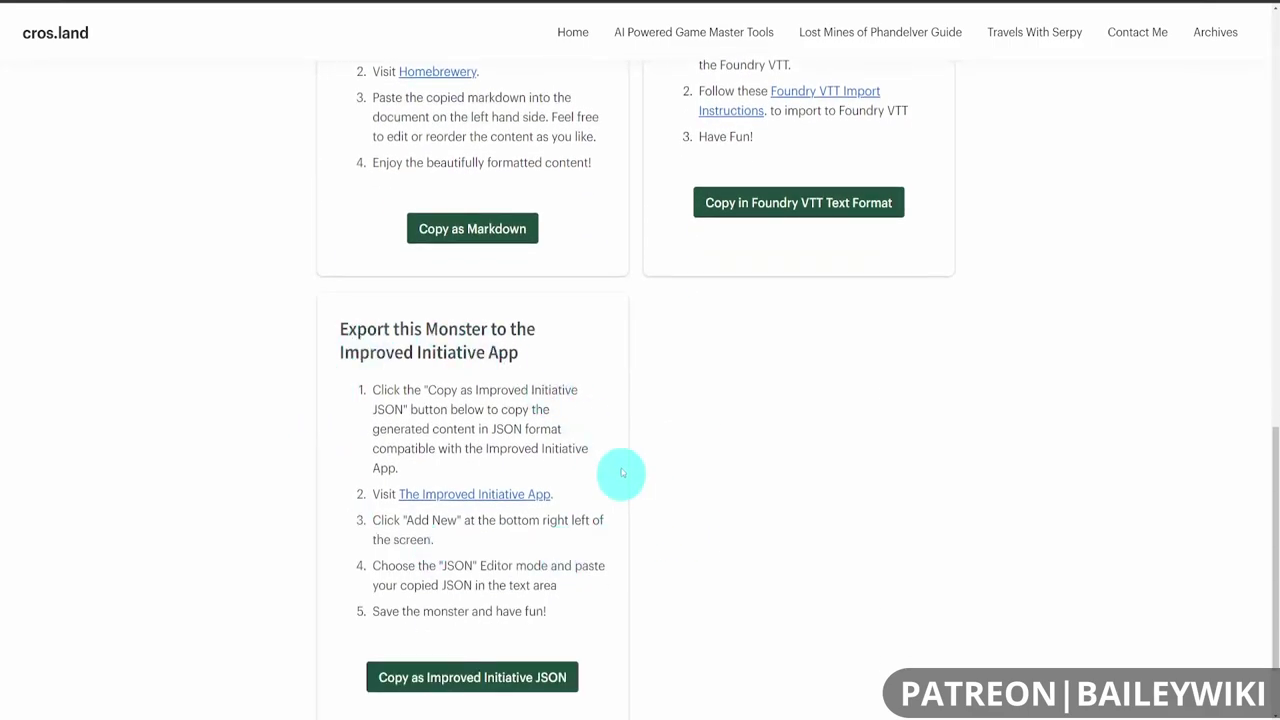
{"action": "scroll", "coordinate": [781, 546], "scroll_direction": "up", "scroll_amount": 5}
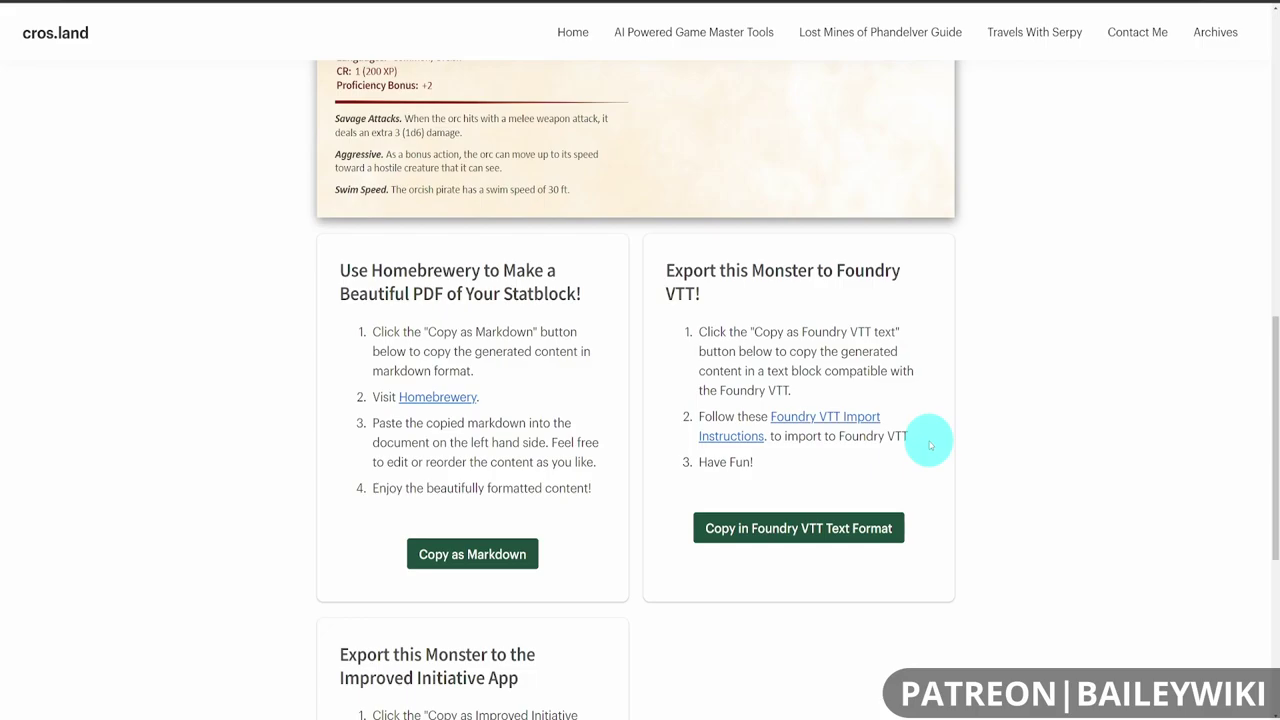
{"action": "left_click", "coordinate": [829, 526]}
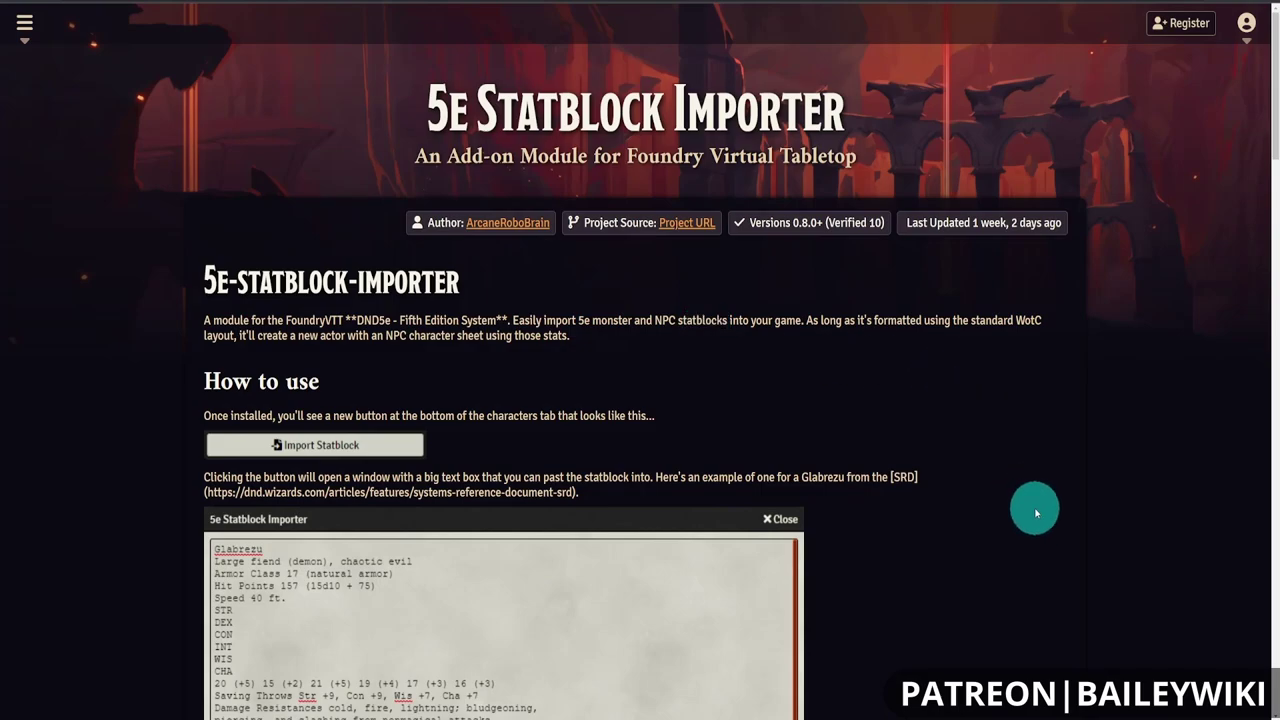
- Read the 5e Statblock Importer module page, covering its usage instructions and the Glabrezu example
{"action": "scroll", "coordinate": [1008, 547], "scroll_direction": "down", "scroll_amount": 2}
{"action": "scroll", "coordinate": [998, 480], "scroll_direction": "down", "scroll_amount": 1}
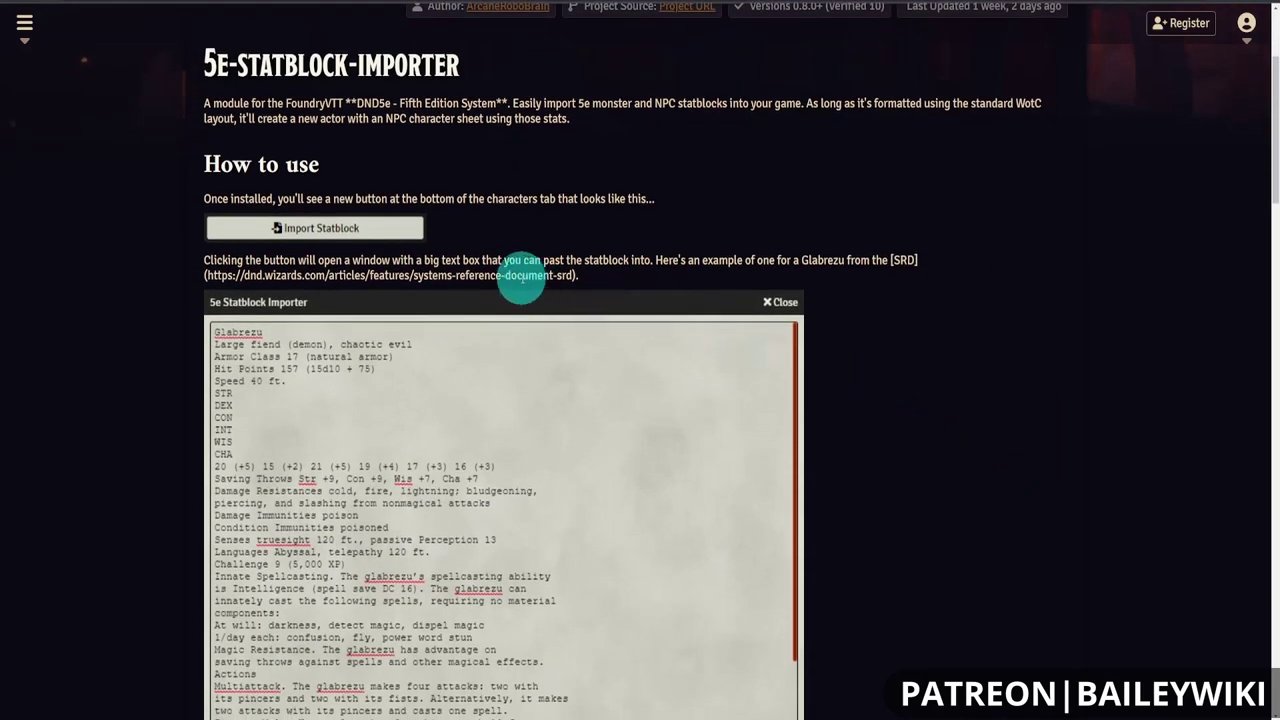
{"action": "scroll", "coordinate": [994, 528], "scroll_direction": "down", "scroll_amount": 3}
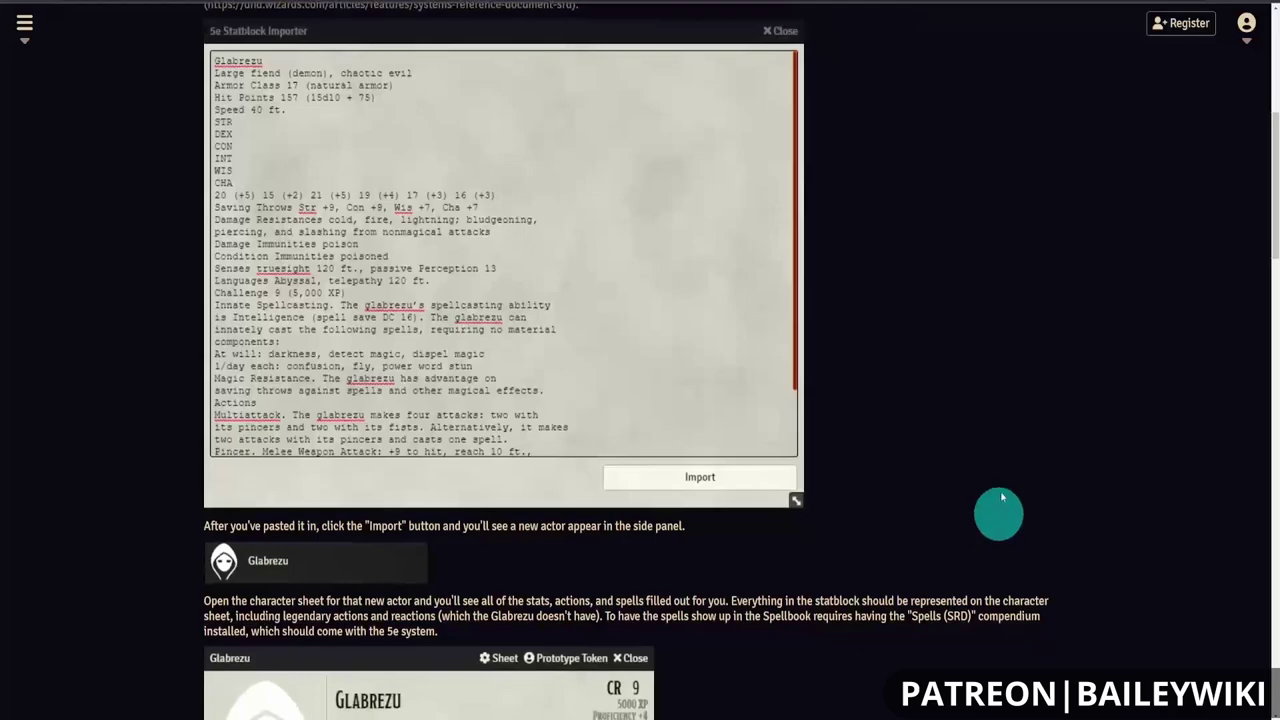
{"action": "scroll", "coordinate": [847, 520], "scroll_direction": "down", "scroll_amount": 2}
{"action": "scroll", "coordinate": [847, 520], "scroll_direction": "down", "scroll_amount": 5}
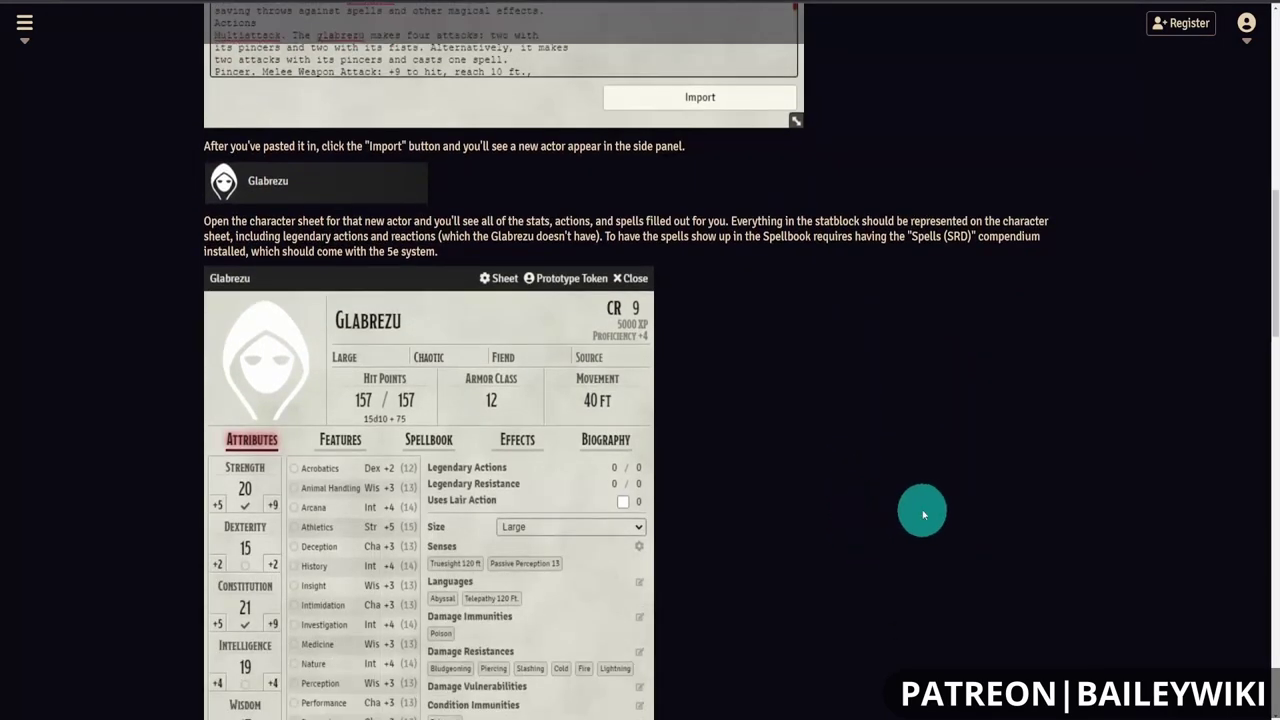
{"action": "scroll", "coordinate": [842, 505], "scroll_direction": "up", "scroll_amount": 14}
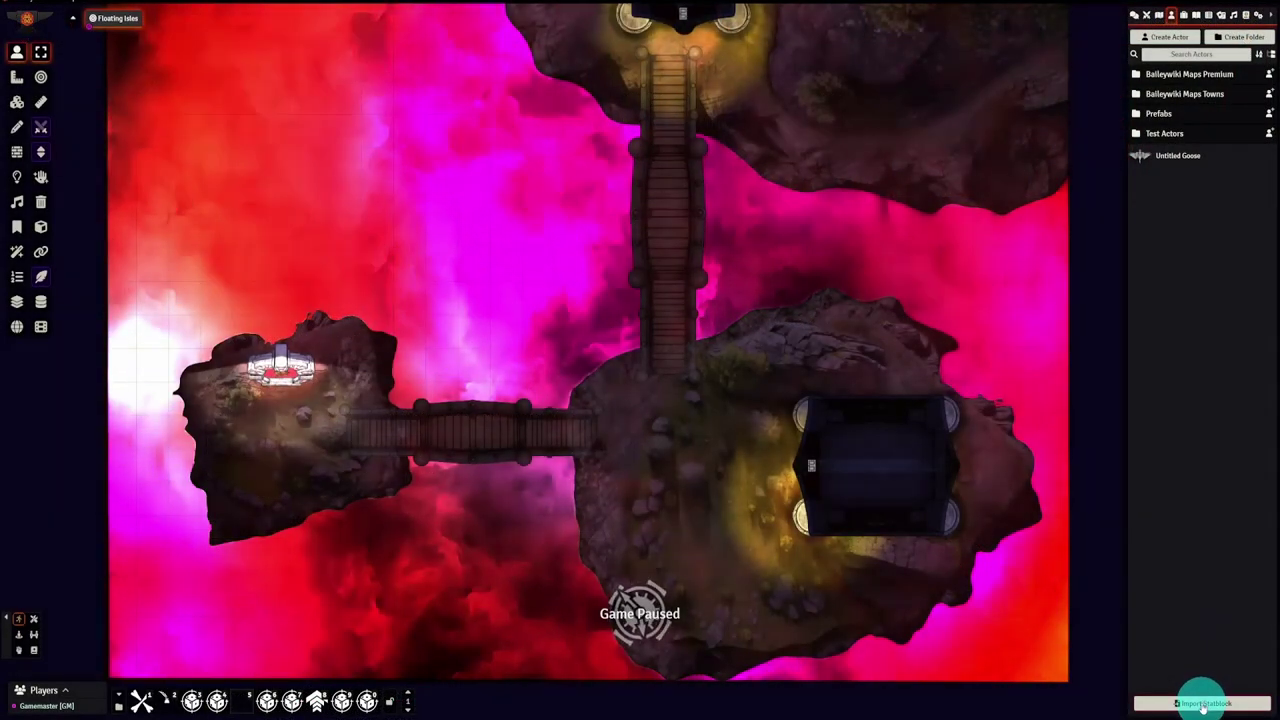
- In Foundry VTT, paste the copied Orcish Pirate text into the 5e Statblock Importer and import it with the folder left at None
{"action": "left_click", "coordinate": [1203, 703]}
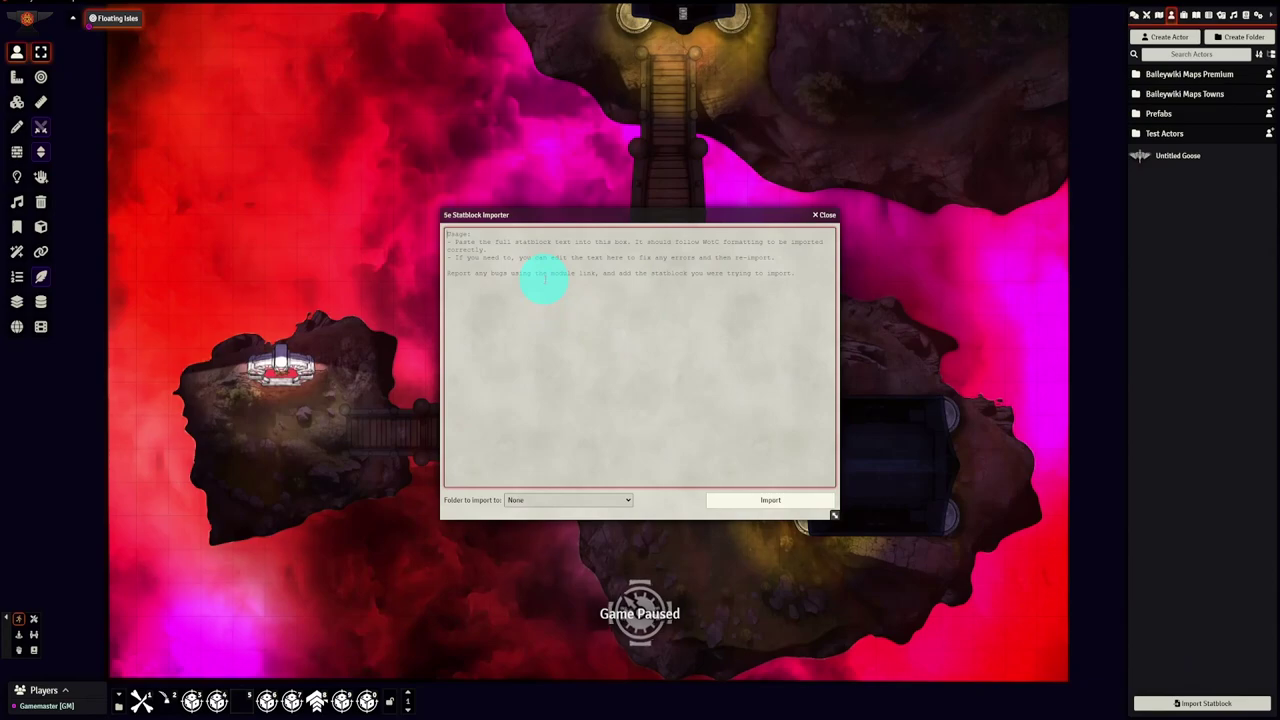
{"action": "key", "text": "ctrl+v"}
{"action": "left_click", "coordinate": [612, 500]}
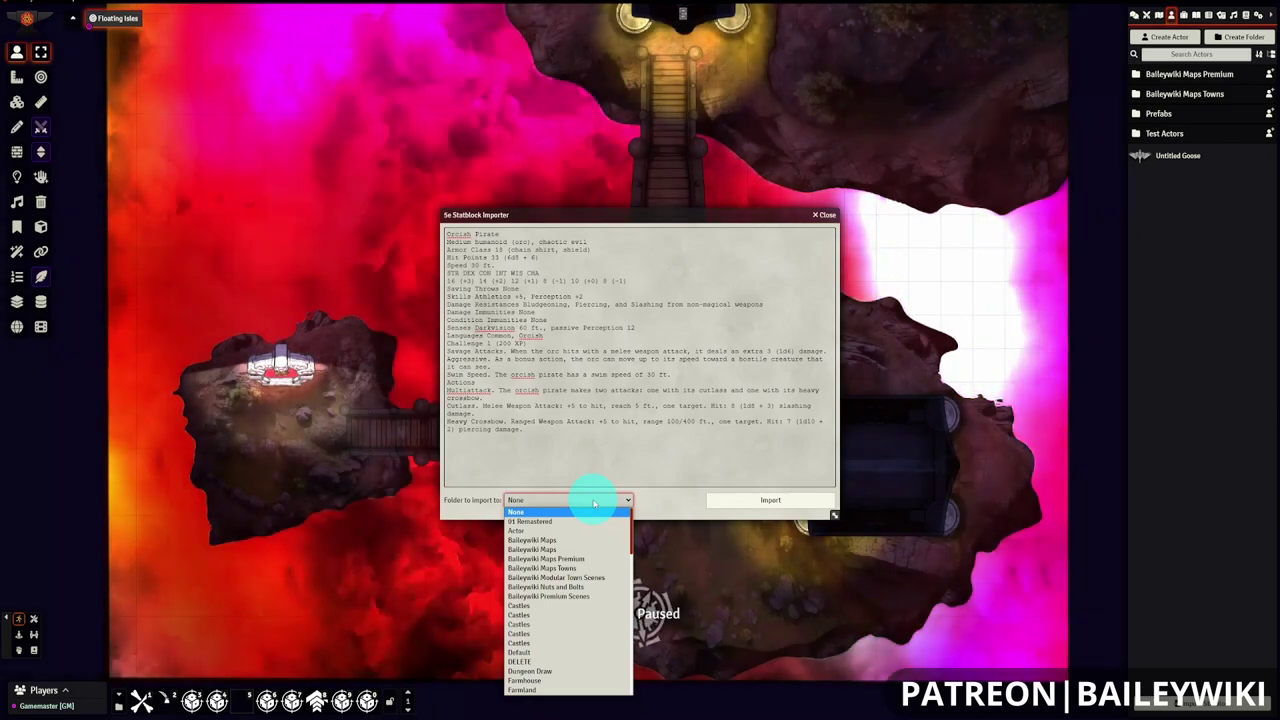
{"action": "left_click", "coordinate": [594, 502]}
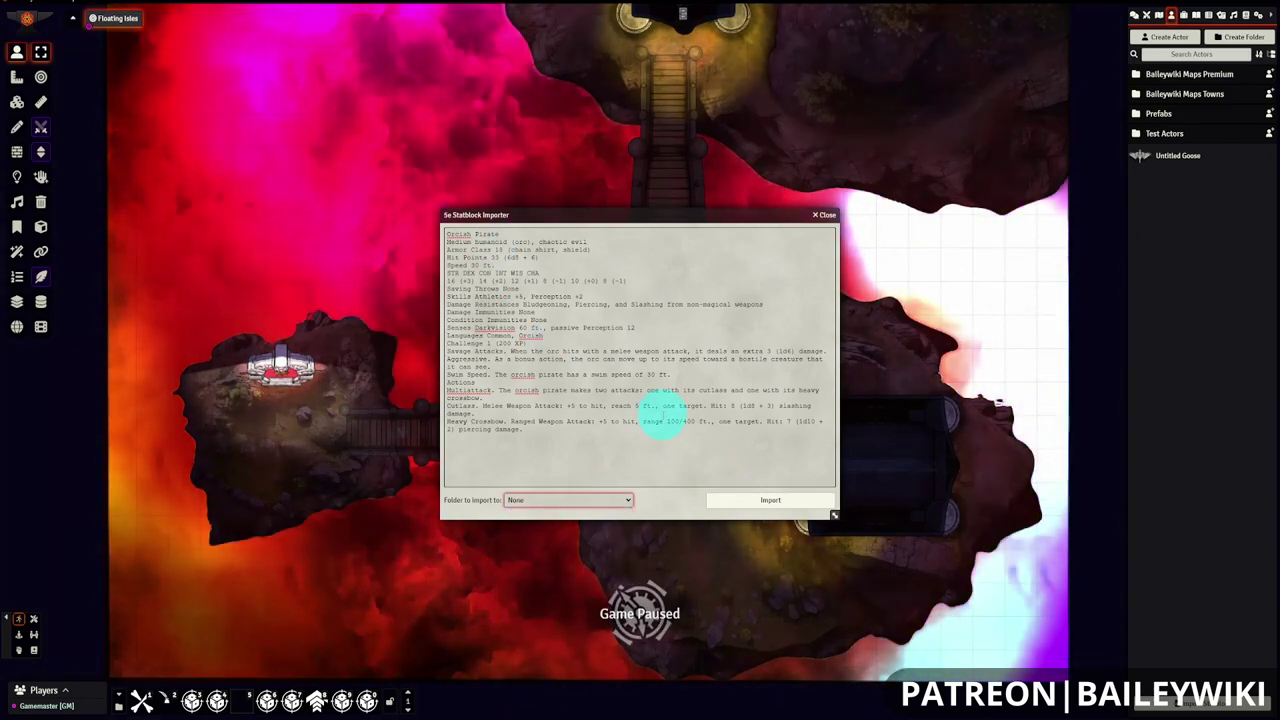
{"action": "left_click", "coordinate": [769, 501]}
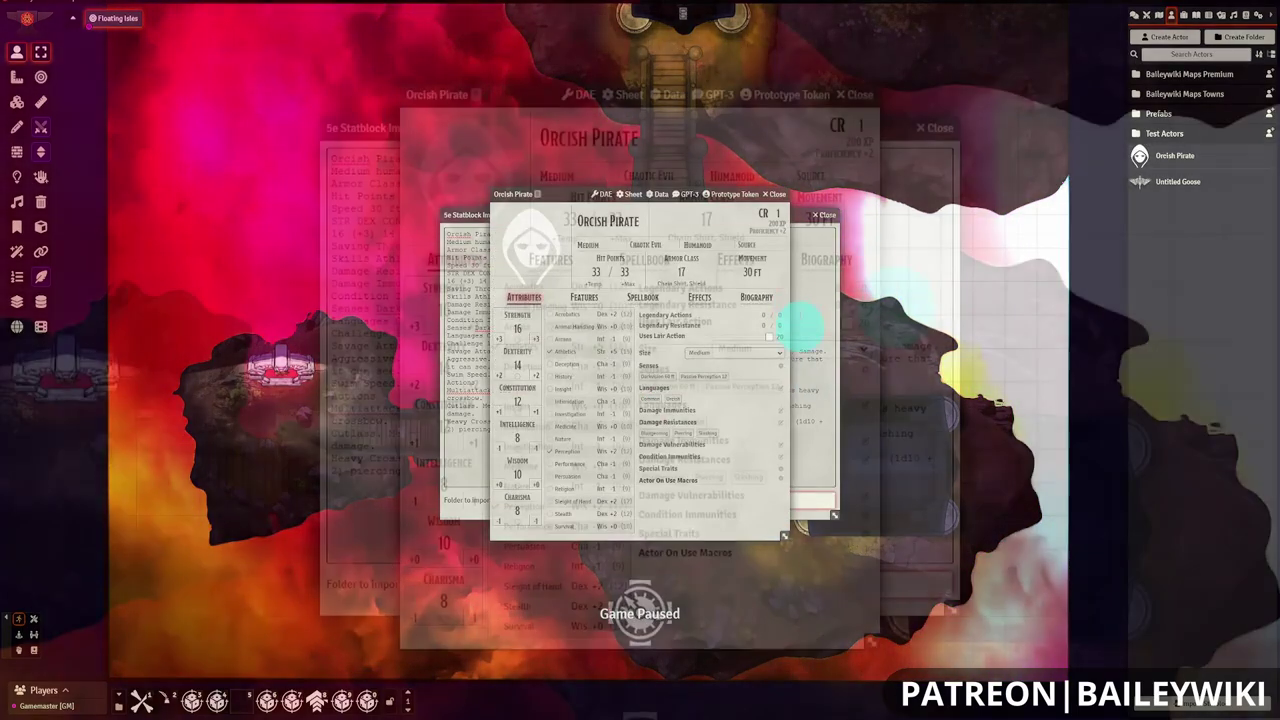
- Examine the Orcish Pirate sheet's attributes and features, expanding the Cutlass and Heavy Crossbow attack details
{"action": "left_click", "coordinate": [549, 194]}
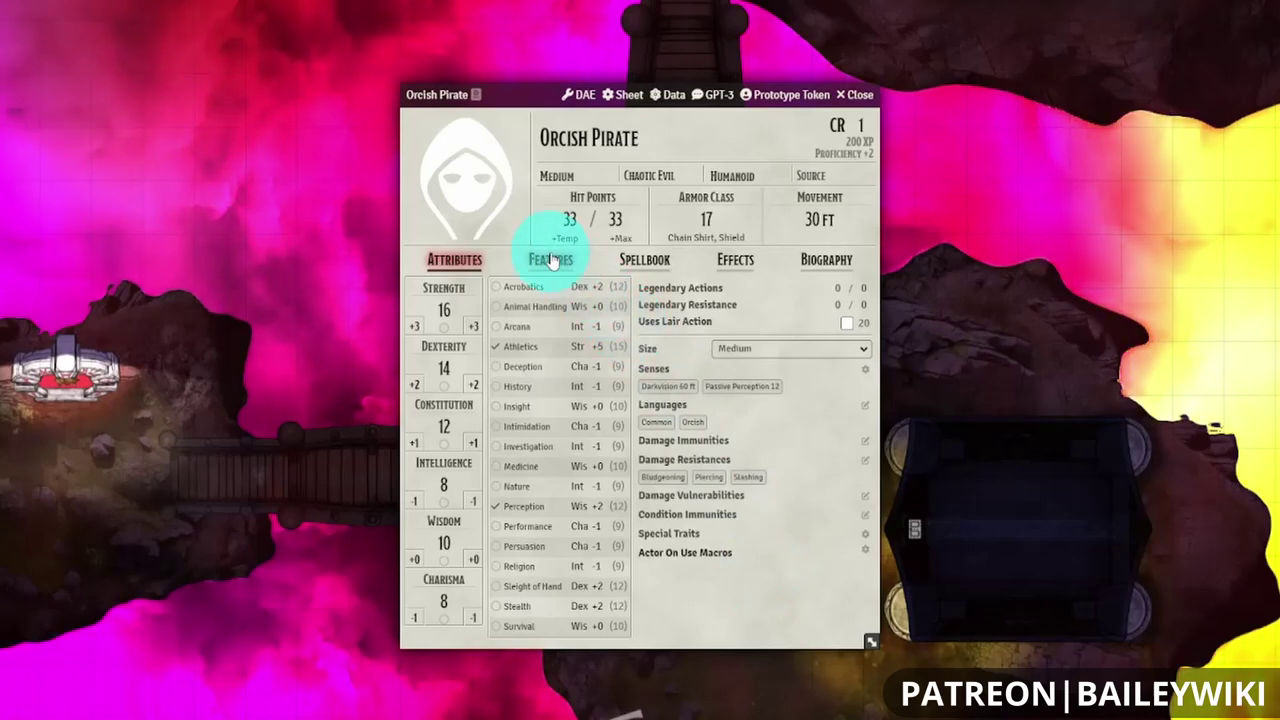
{"action": "left_click", "coordinate": [553, 262]}
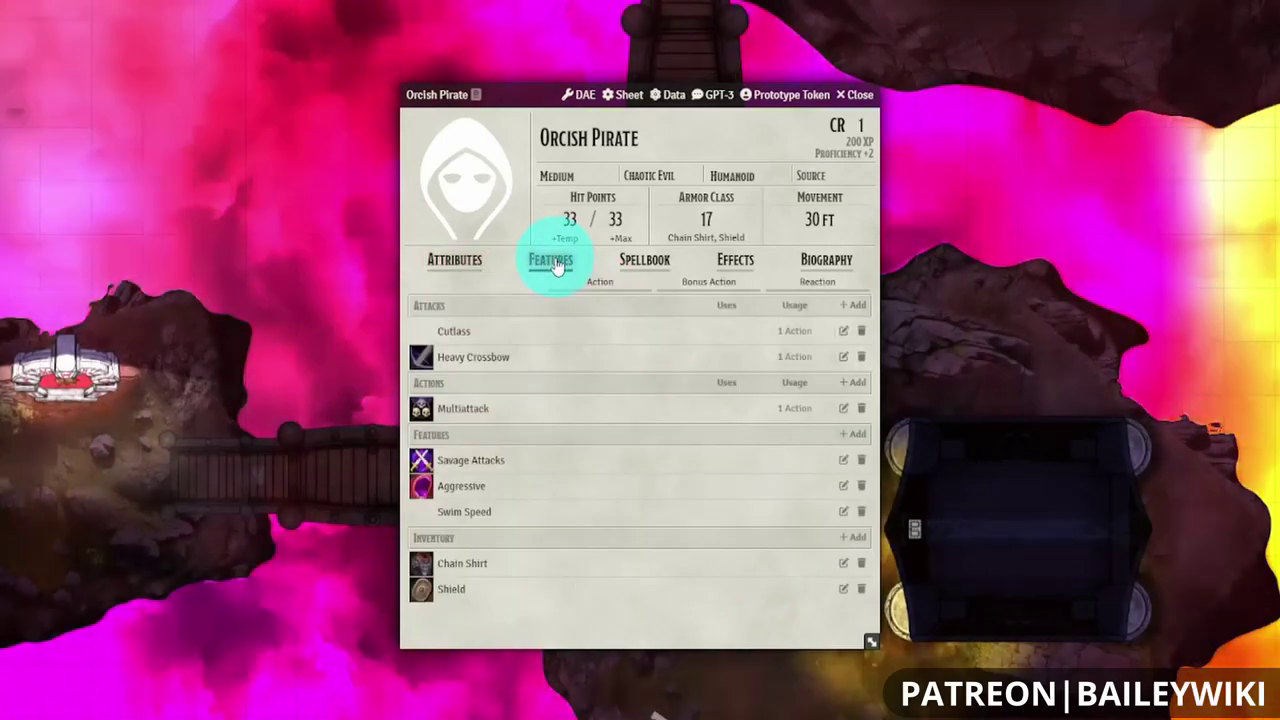
{"action": "left_click", "coordinate": [454, 259]}
{"action": "mouse_move", "coordinate": [712, 208]}
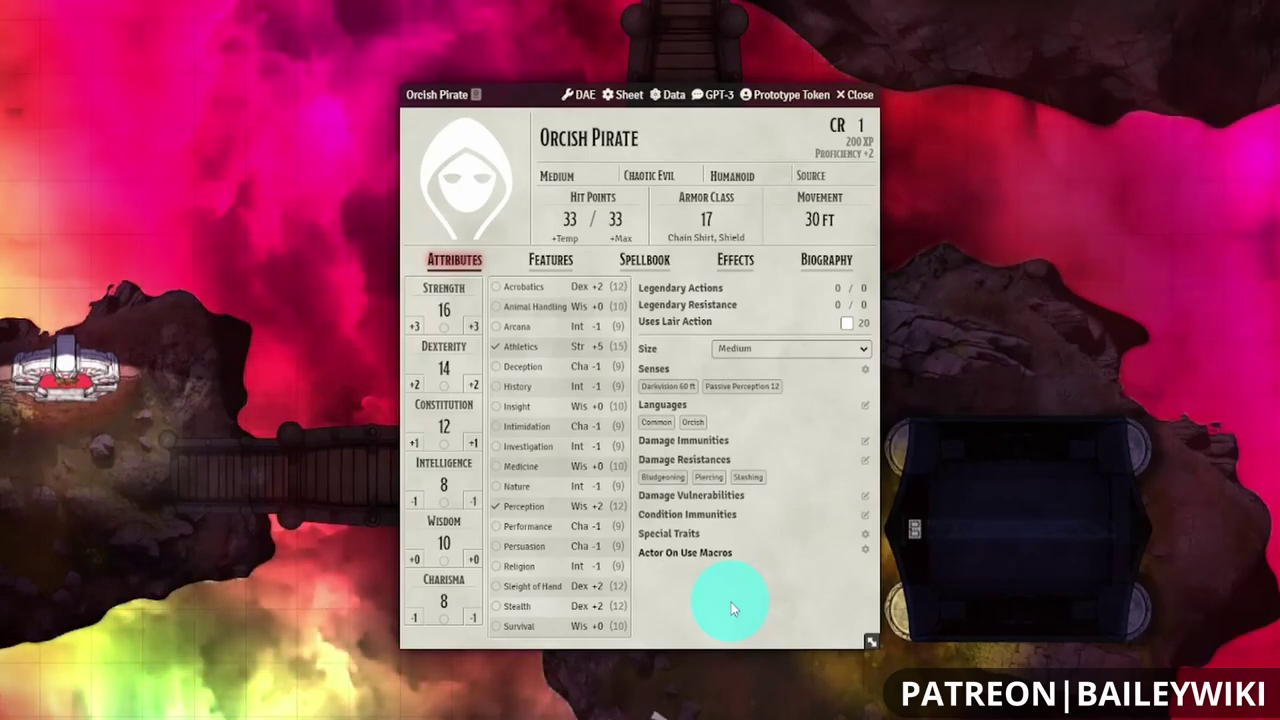
{"action": "left_click", "coordinate": [560, 264]}
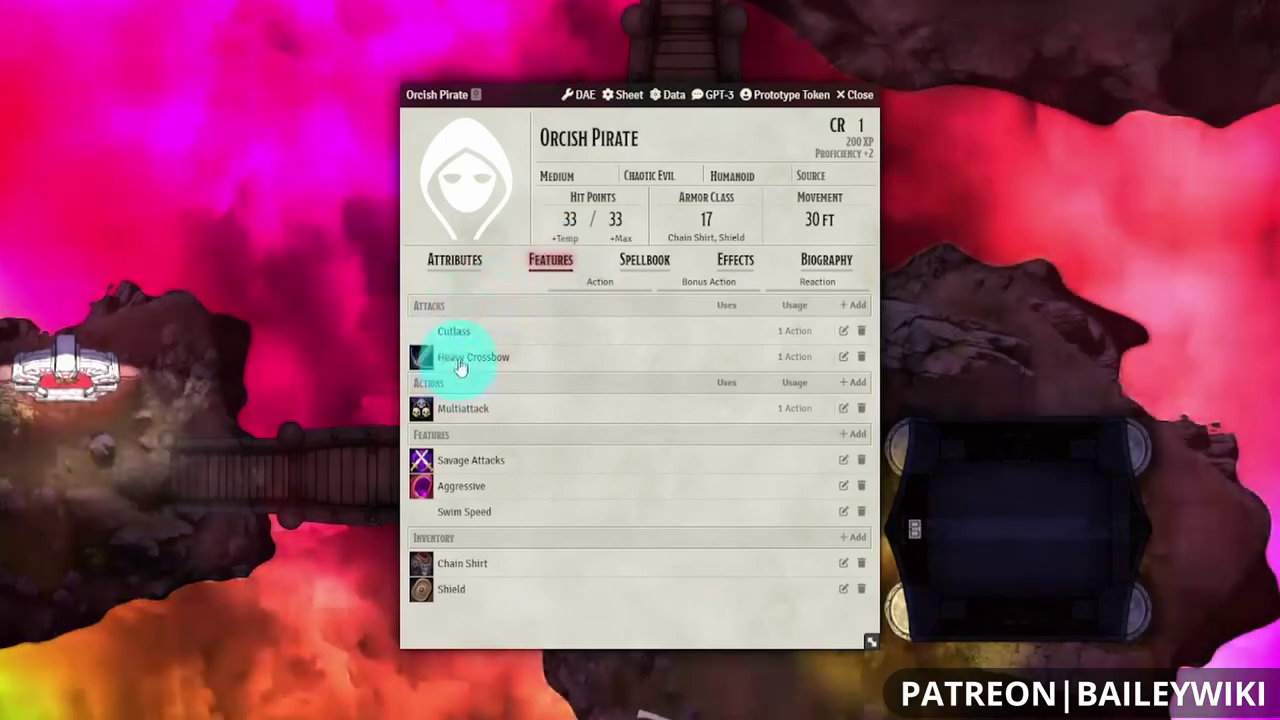
{"action": "left_click", "coordinate": [456, 334]}
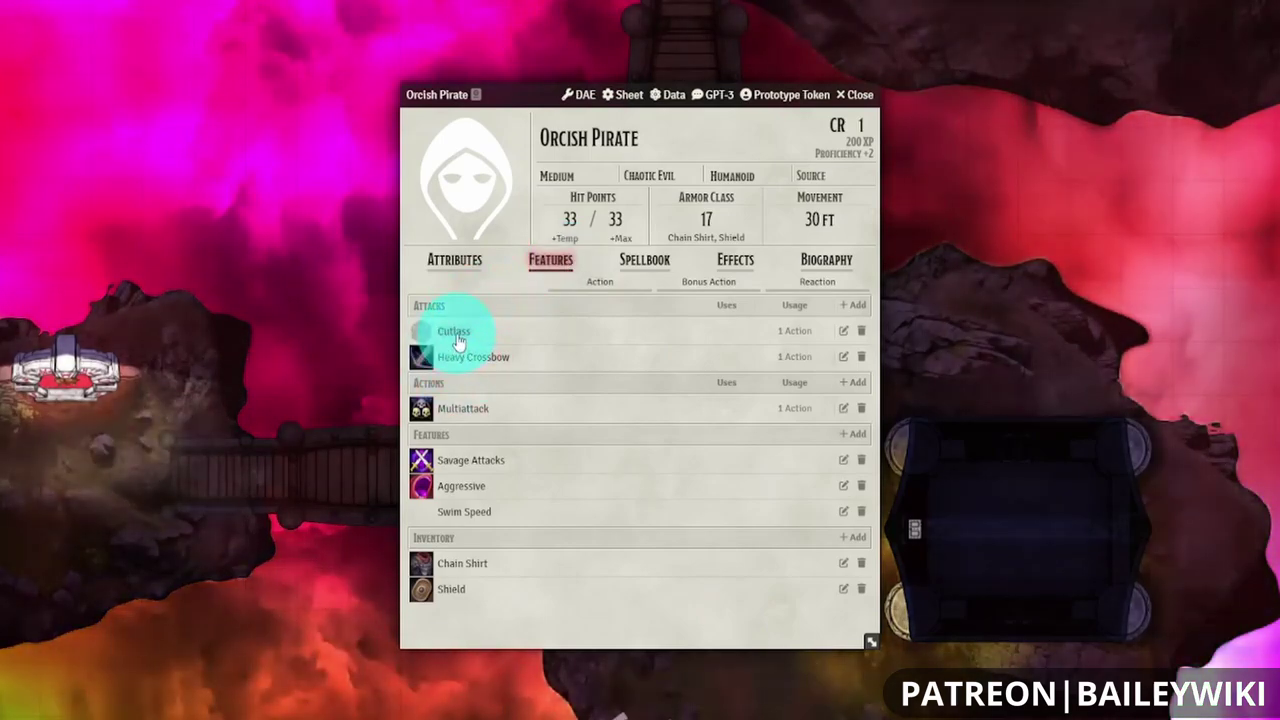
{"action": "left_click", "coordinate": [456, 334]}
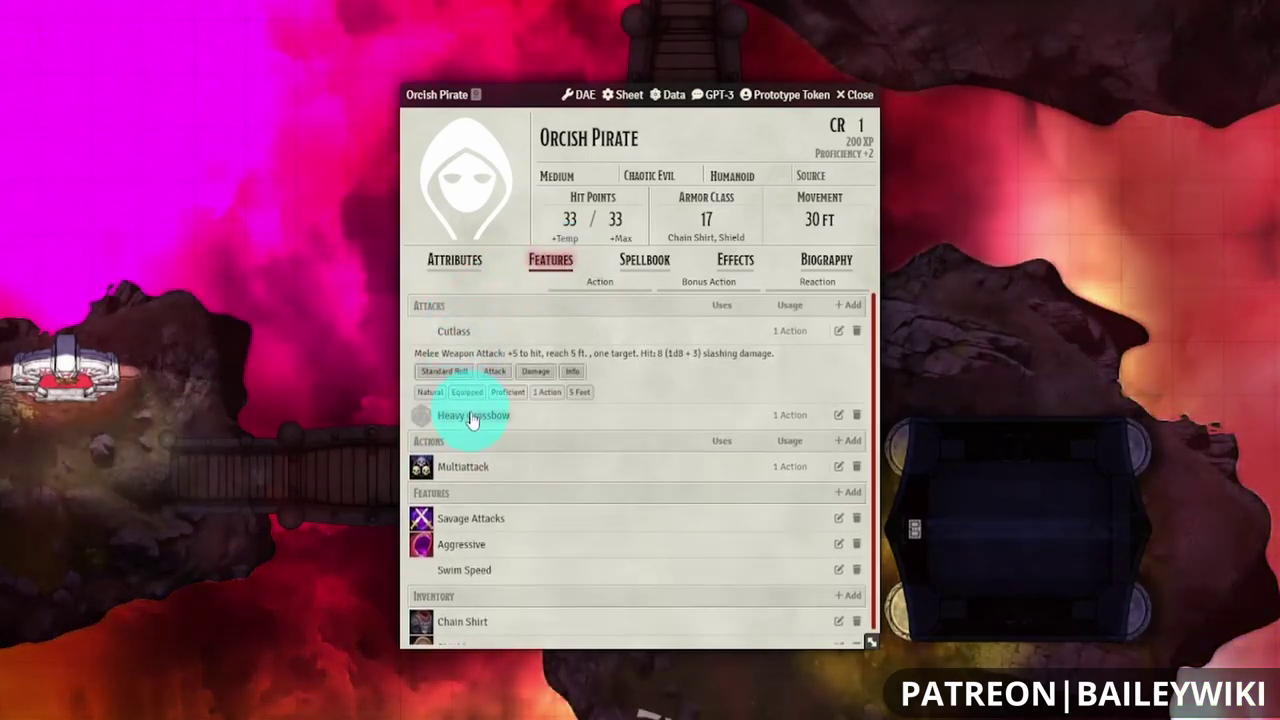
{"action": "left_click", "coordinate": [475, 418]}
{"action": "scroll", "coordinate": [679, 463], "scroll_direction": "down", "scroll_amount": 1}
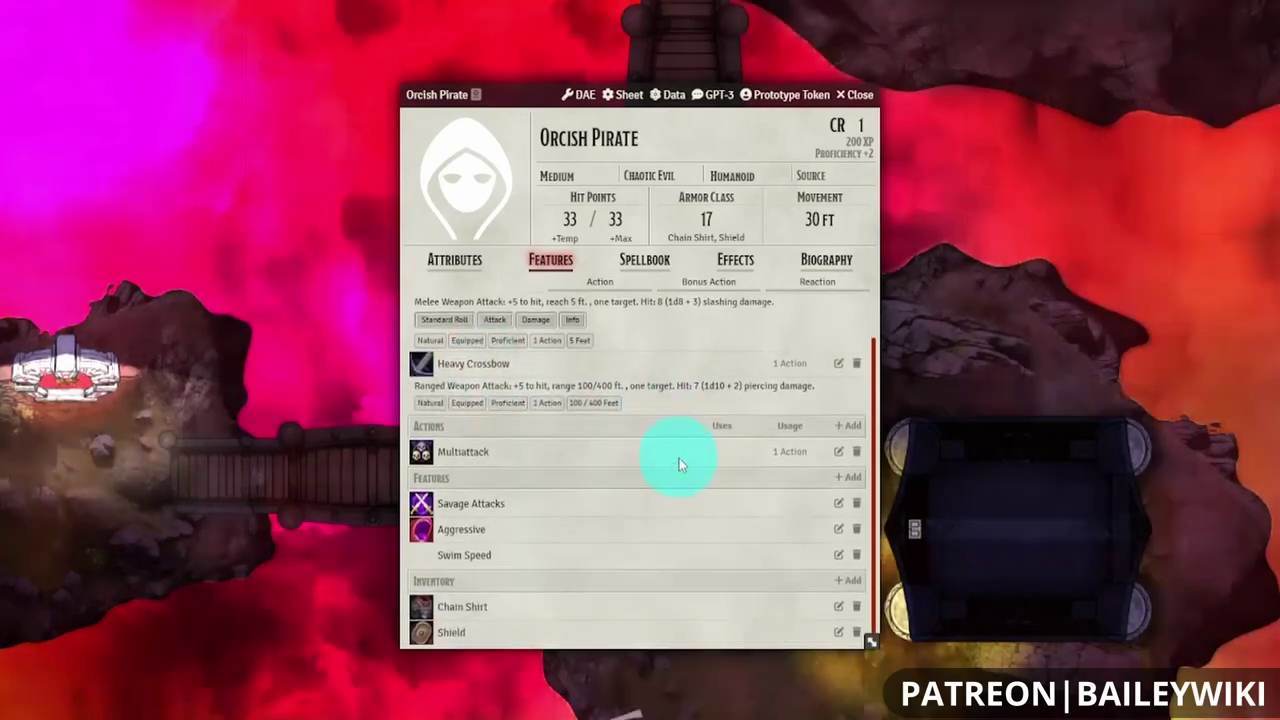
{"action": "left_click", "coordinate": [470, 262]}
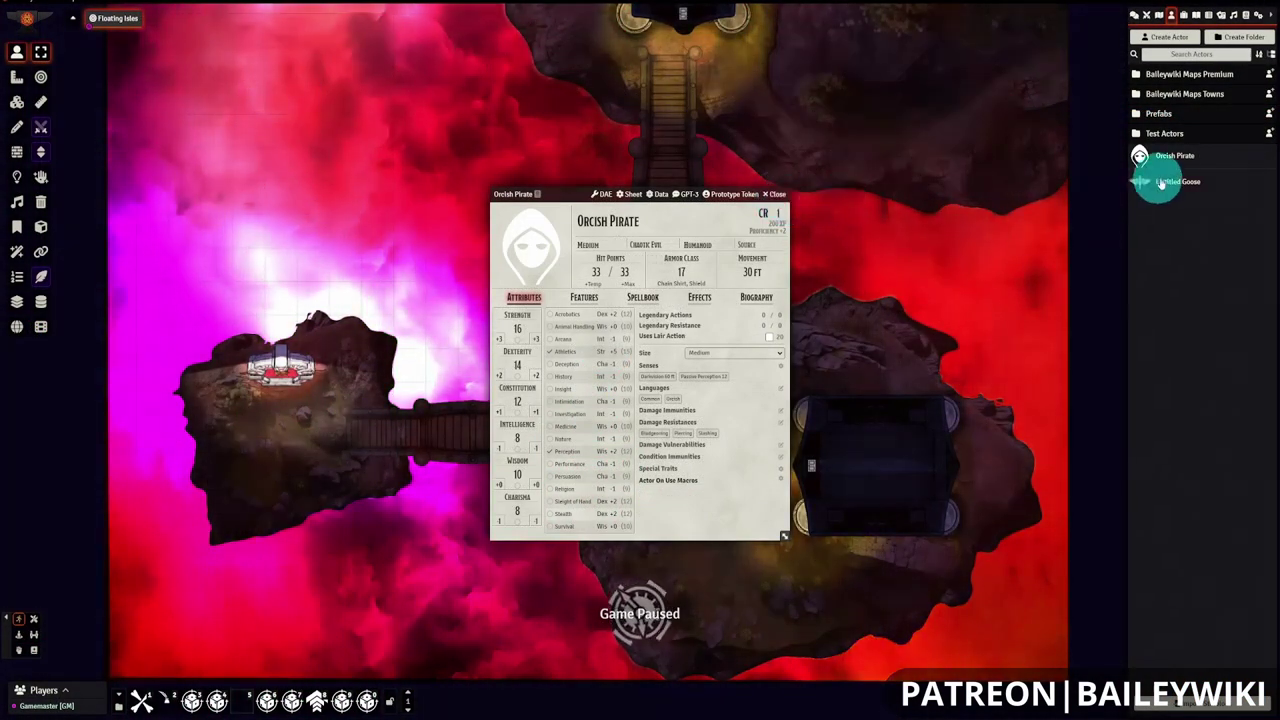
- Open the Untitled Goose actor sheet and arrange it side by side with the Orcish Pirate sheet
{"action": "left_click", "coordinate": [1171, 181]}
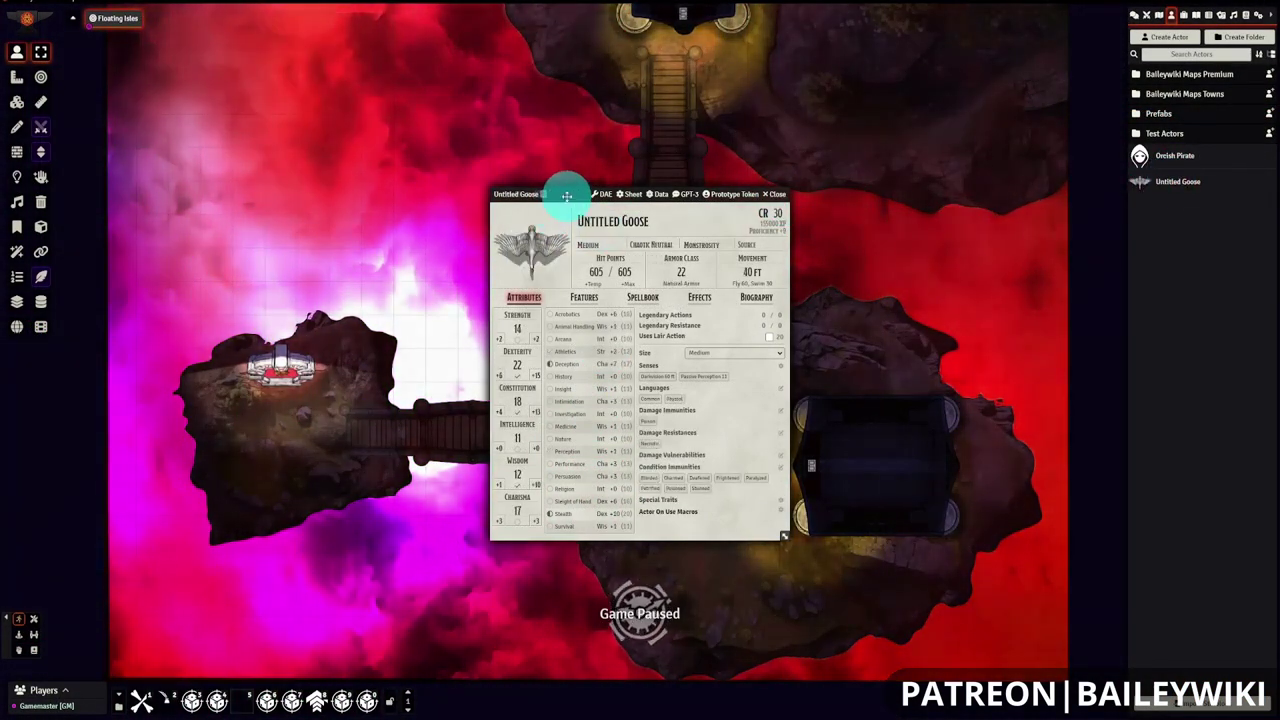
{"action": "left_click_drag", "start_coordinate": [566, 195], "coordinate": [760, 195]}
{"action": "left_click_drag", "start_coordinate": [566, 195], "coordinate": [351, 195]}
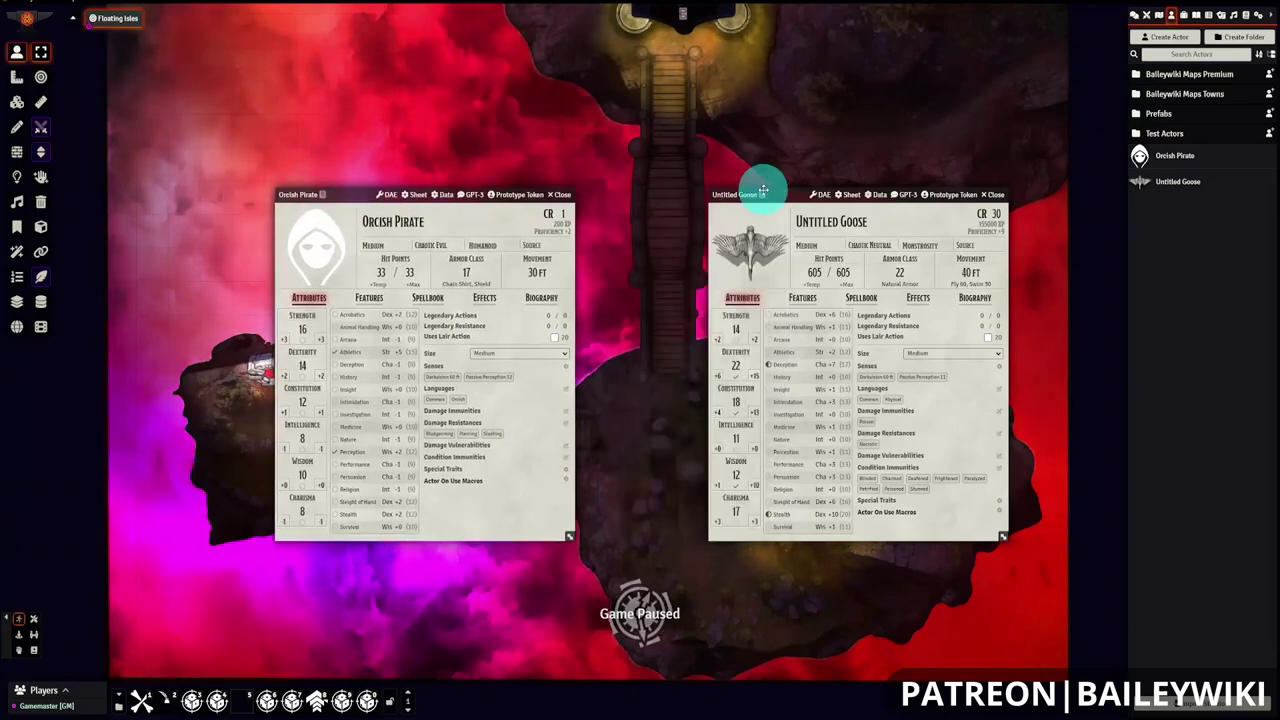
{"action": "left_click_drag", "start_coordinate": [757, 191], "coordinate": [640, 191]}
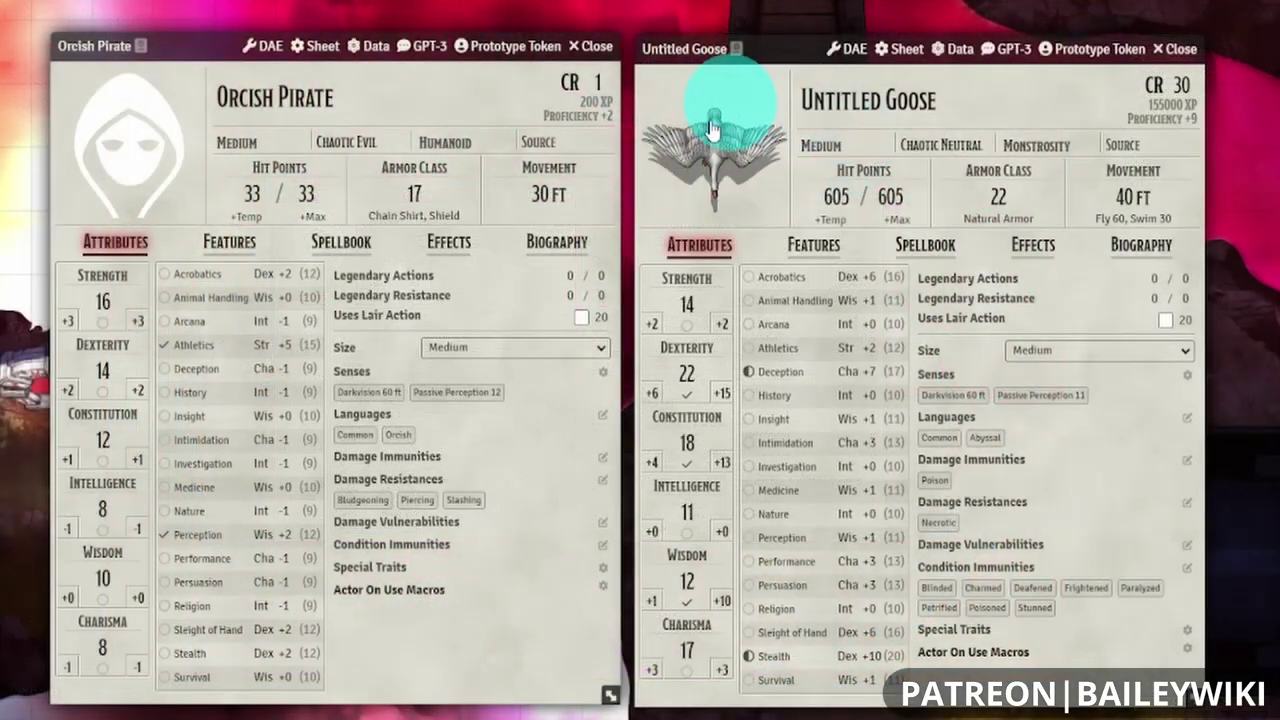
- Examine the Untitled Goose's features with the Spellcasting description expanded, and compare them with its legendary values under attributes
{"action": "left_click", "coordinate": [815, 247]}
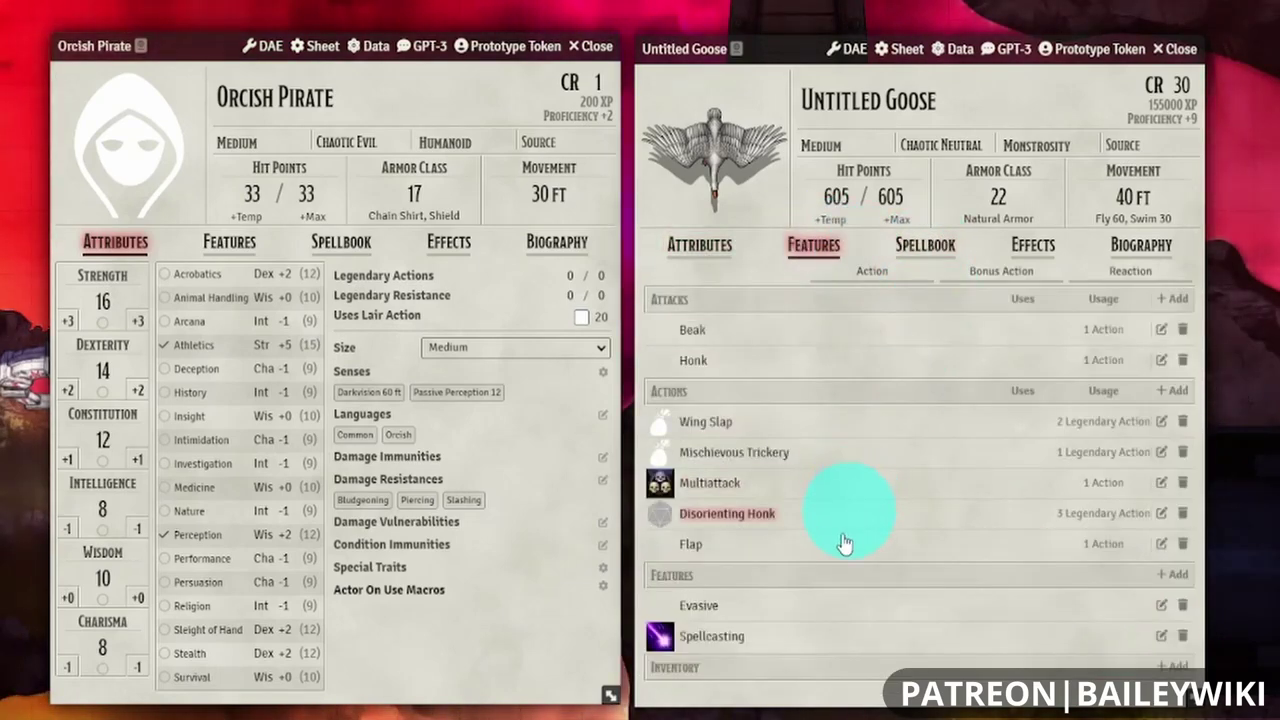
{"action": "left_click", "coordinate": [729, 638]}
{"action": "scroll", "coordinate": [990, 528], "scroll_direction": "down", "scroll_amount": 3}
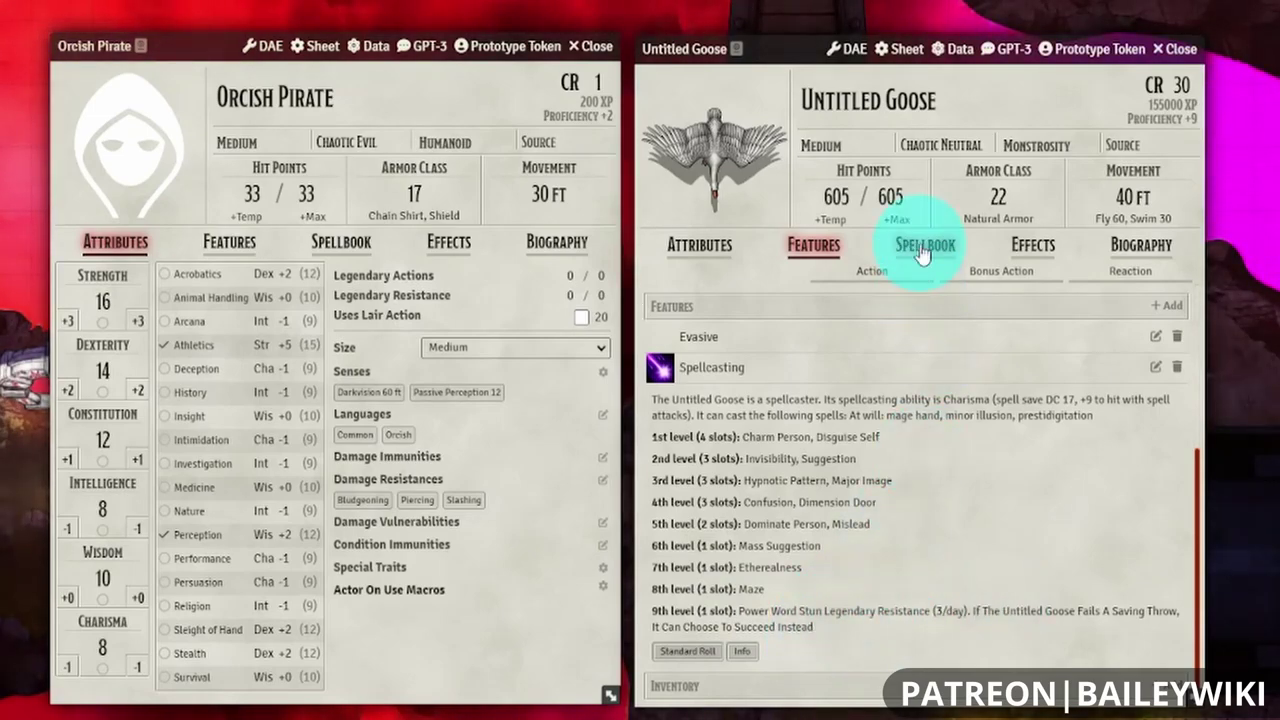
{"action": "scroll", "coordinate": [957, 607], "scroll_direction": "up", "scroll_amount": 5}
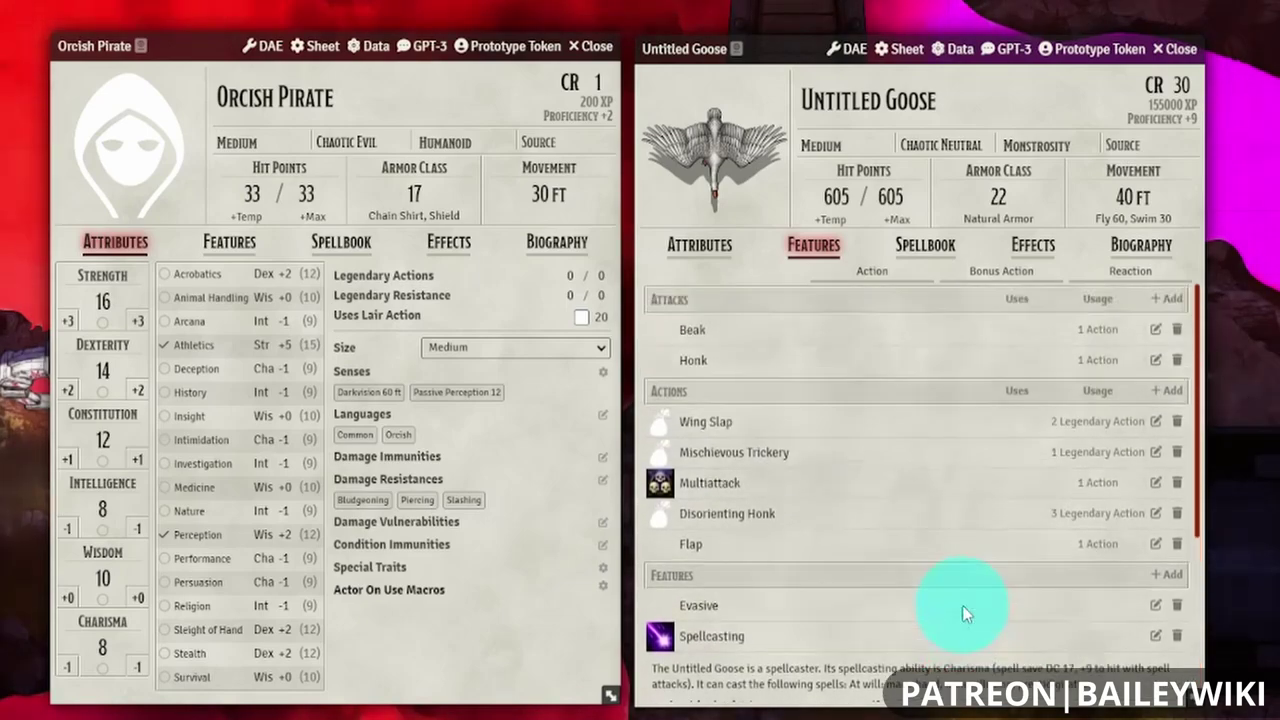
{"action": "left_click", "coordinate": [700, 246]}
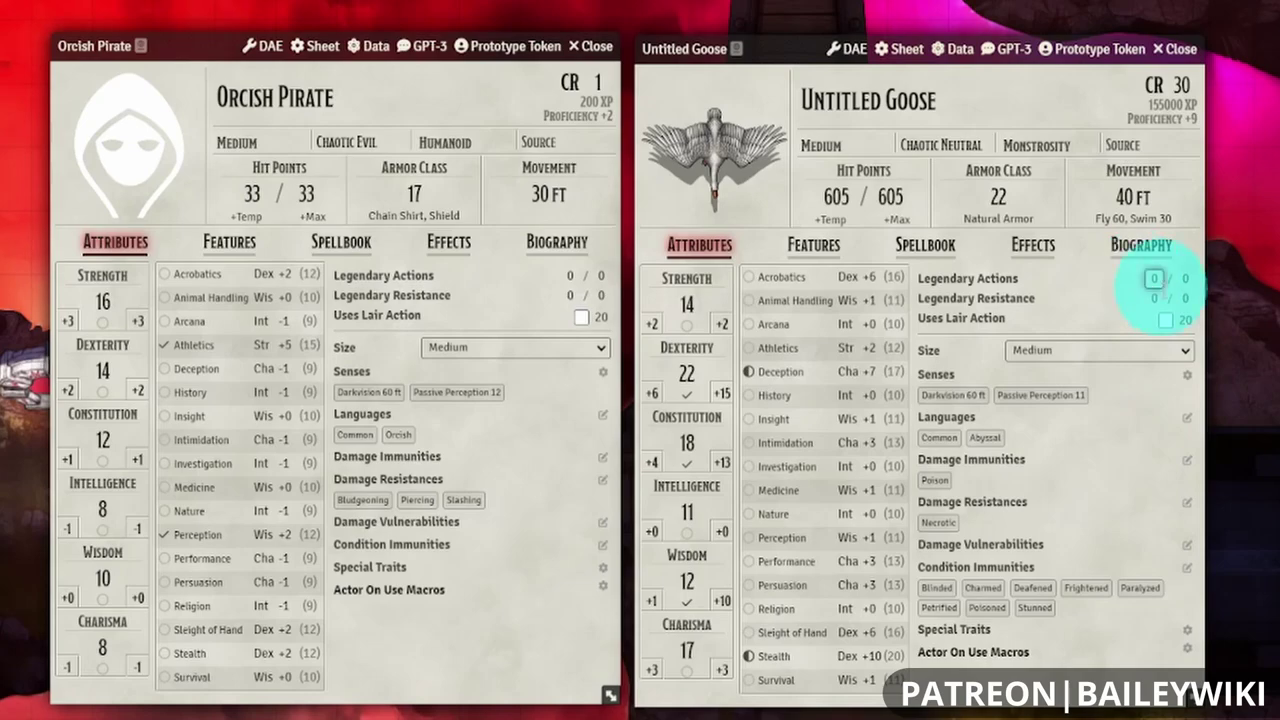
{"action": "left_click", "coordinate": [810, 247]}
{"action": "scroll", "coordinate": [960, 530], "scroll_direction": "down", "scroll_amount": 6}
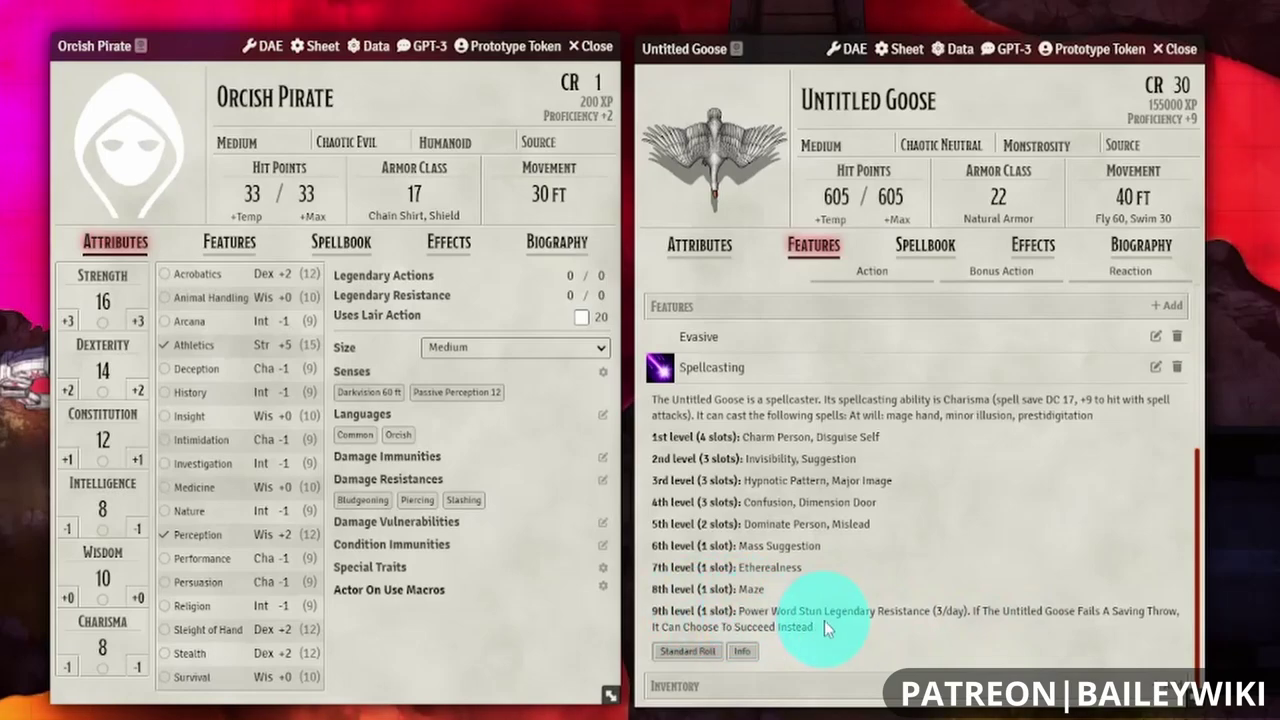
- Look through the Untitled Goose's spellbook from the 1st-level to the 9th-level spells
{"action": "left_click", "coordinate": [907, 281]}
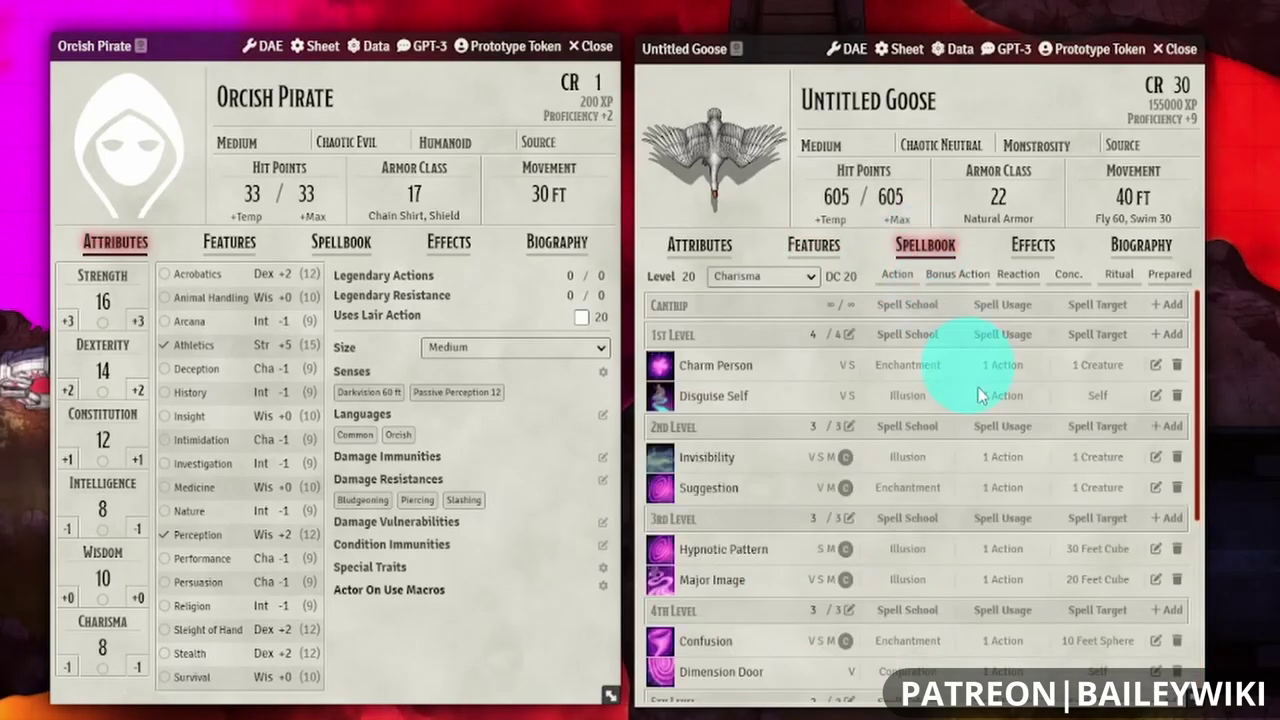
{"action": "scroll", "coordinate": [1086, 586], "scroll_direction": "down", "scroll_amount": 6}
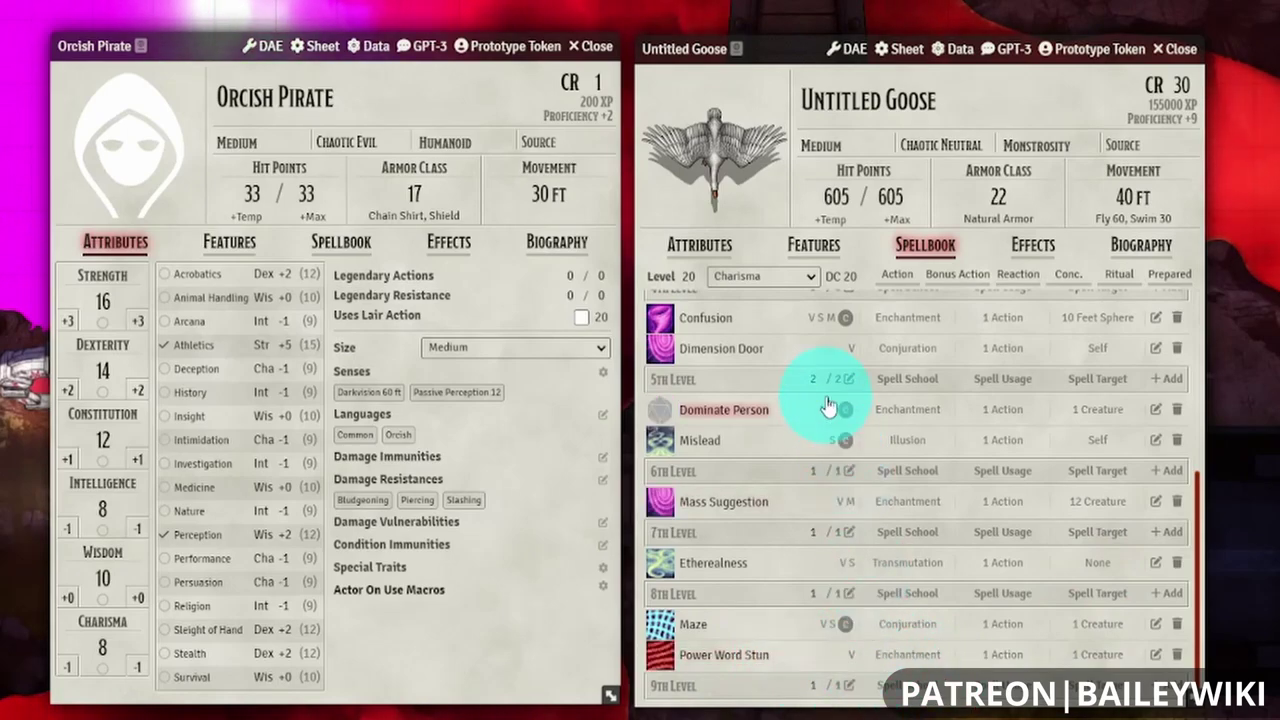
{"action": "scroll", "coordinate": [830, 360], "scroll_direction": "up", "scroll_amount": 6}
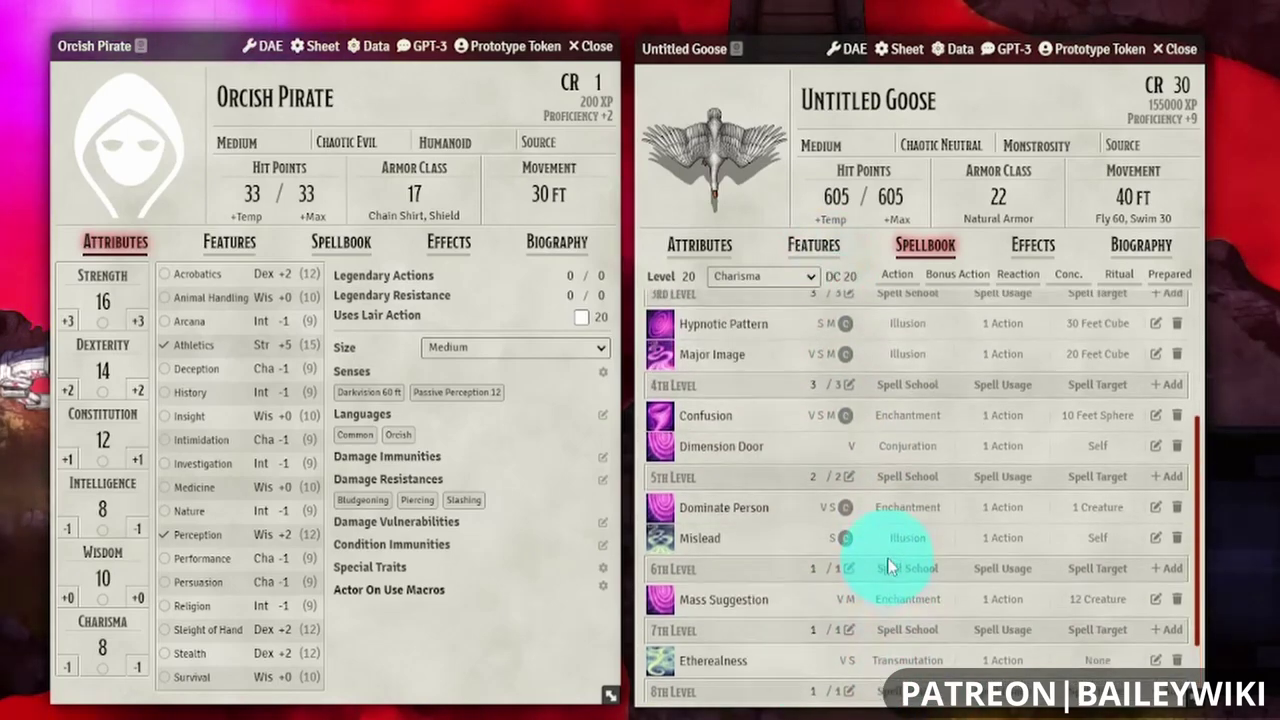
{"action": "scroll", "coordinate": [820, 530], "scroll_direction": "down", "scroll_amount": 6}
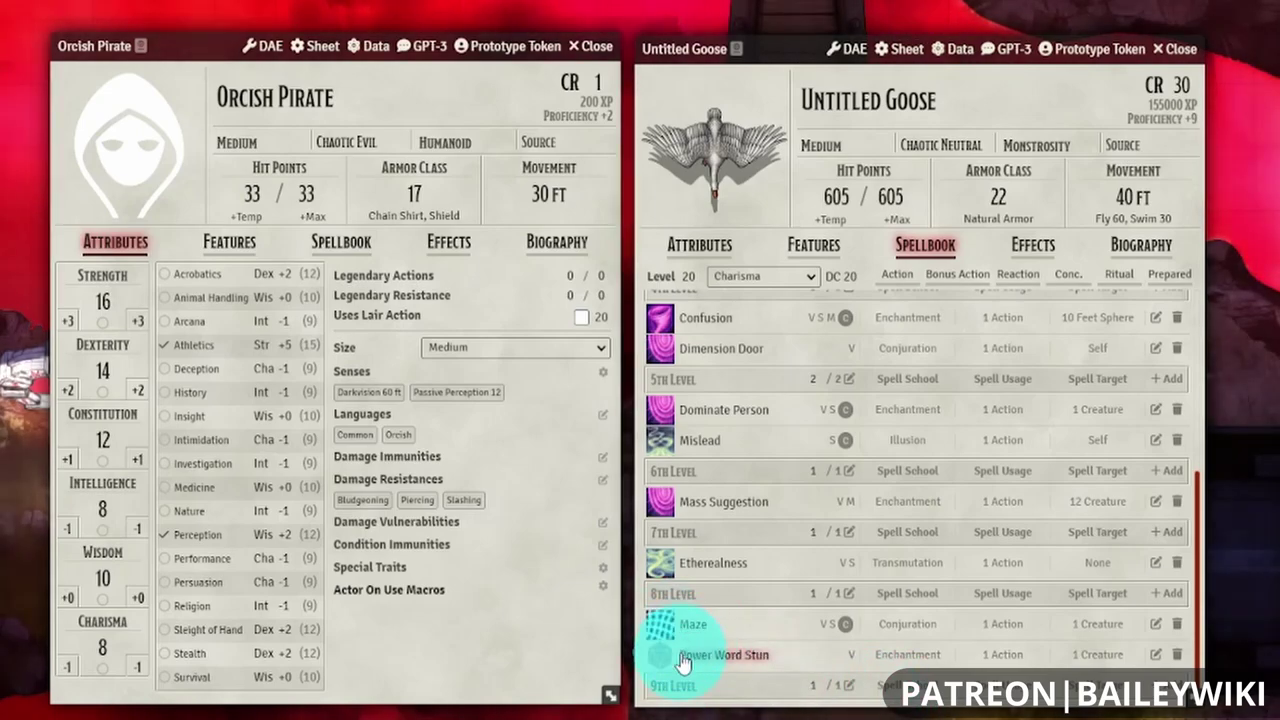
{"action": "scroll", "coordinate": [880, 514], "scroll_direction": "up", "scroll_amount": 3}
- Recheck the Untitled Goose's Spellcasting text and set its Legendary Resistance to 3 / 3
{"action": "left_click", "coordinate": [808, 249]}
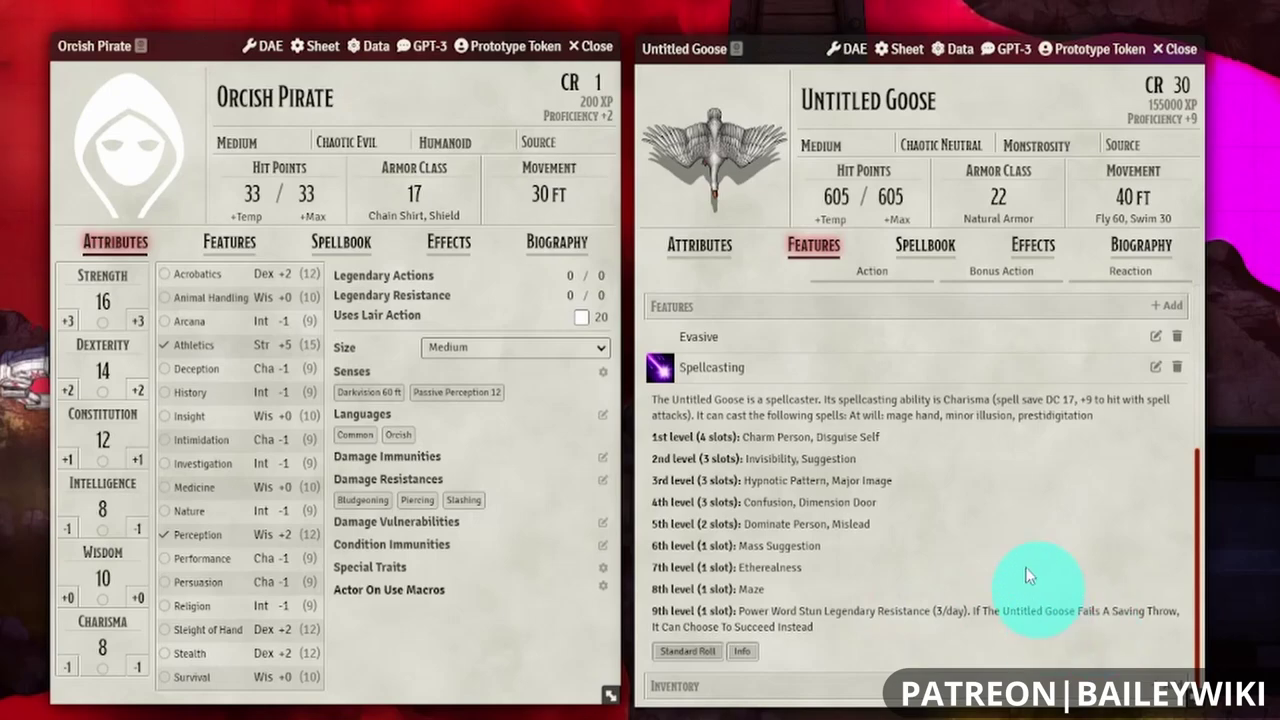
{"action": "left_click", "coordinate": [697, 251]}
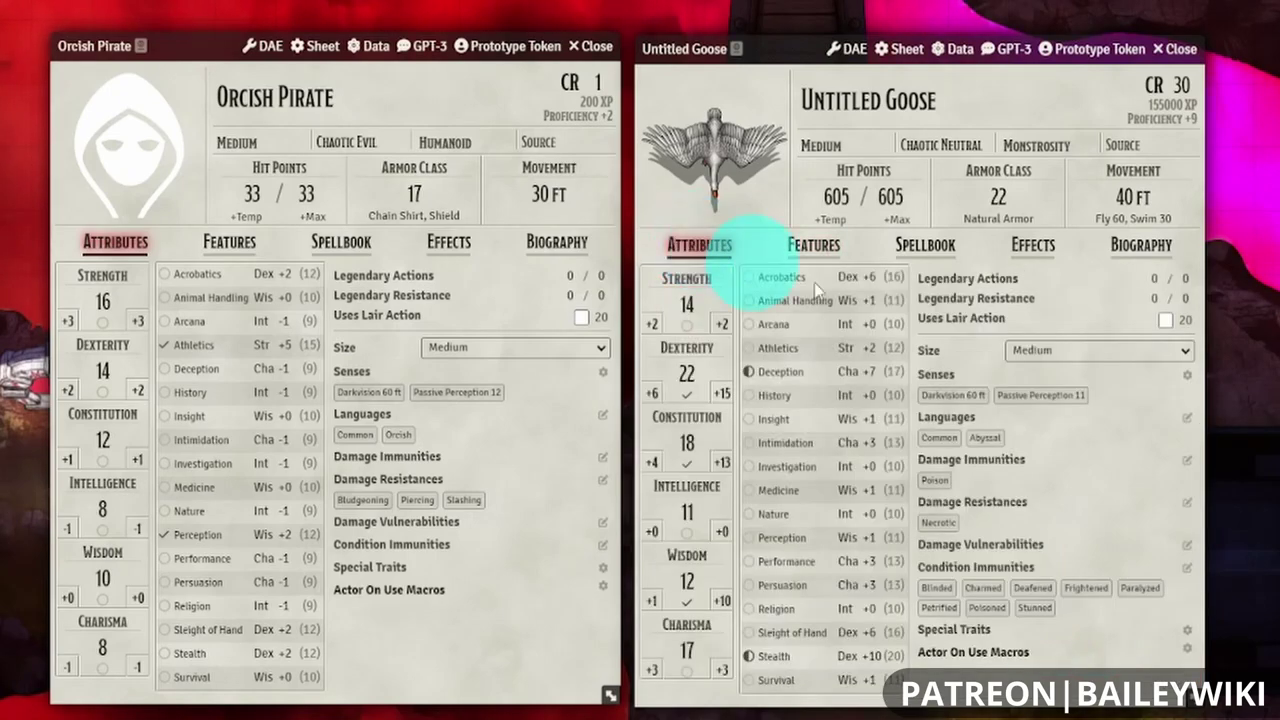
{"action": "left_click", "coordinate": [1184, 298]}
{"action": "type", "text": "3"}
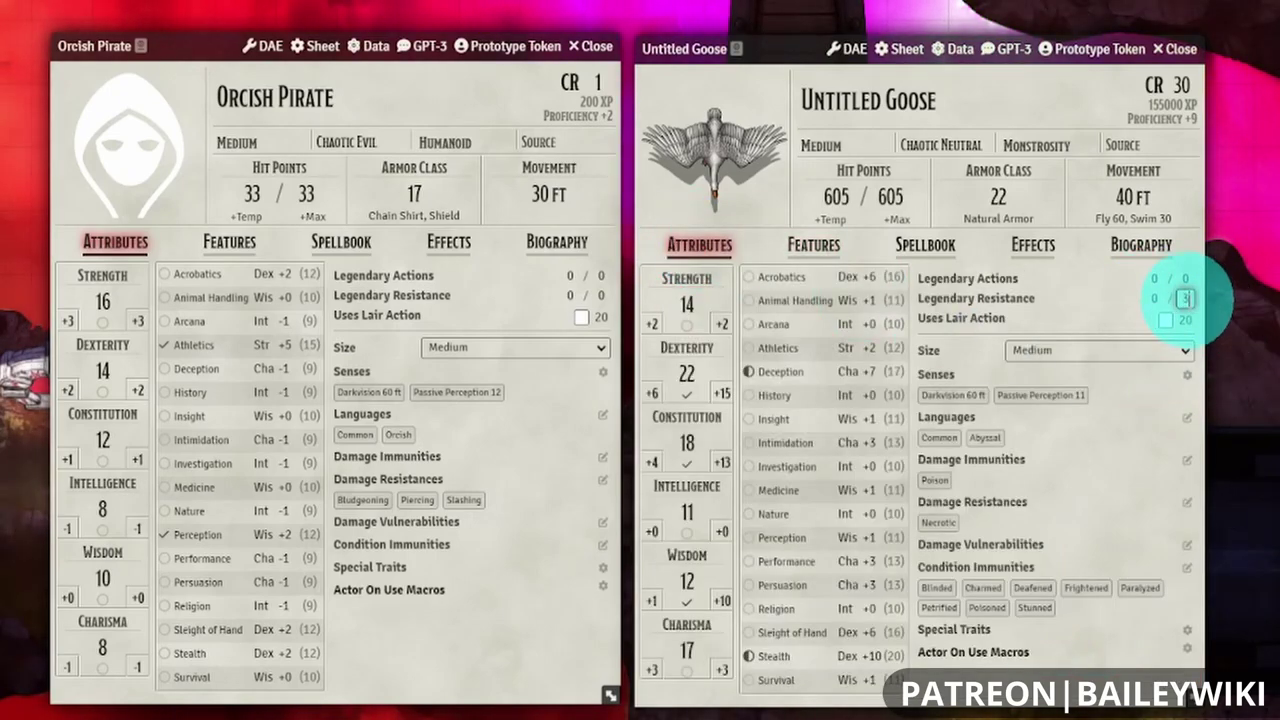
{"action": "key", "text": "Return"}
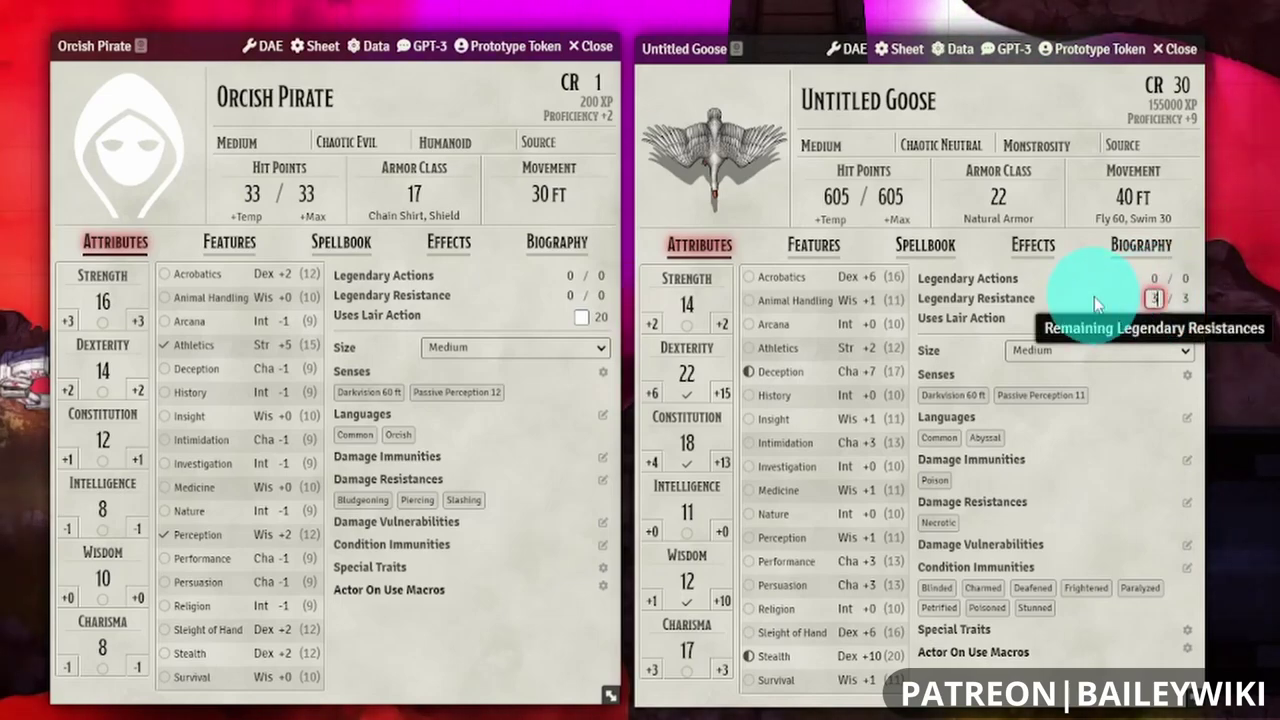
- Examine the Untitled Goose's features, including the Disorienting Honk description and the Spellcasting text
{"action": "left_click", "coordinate": [812, 245]}
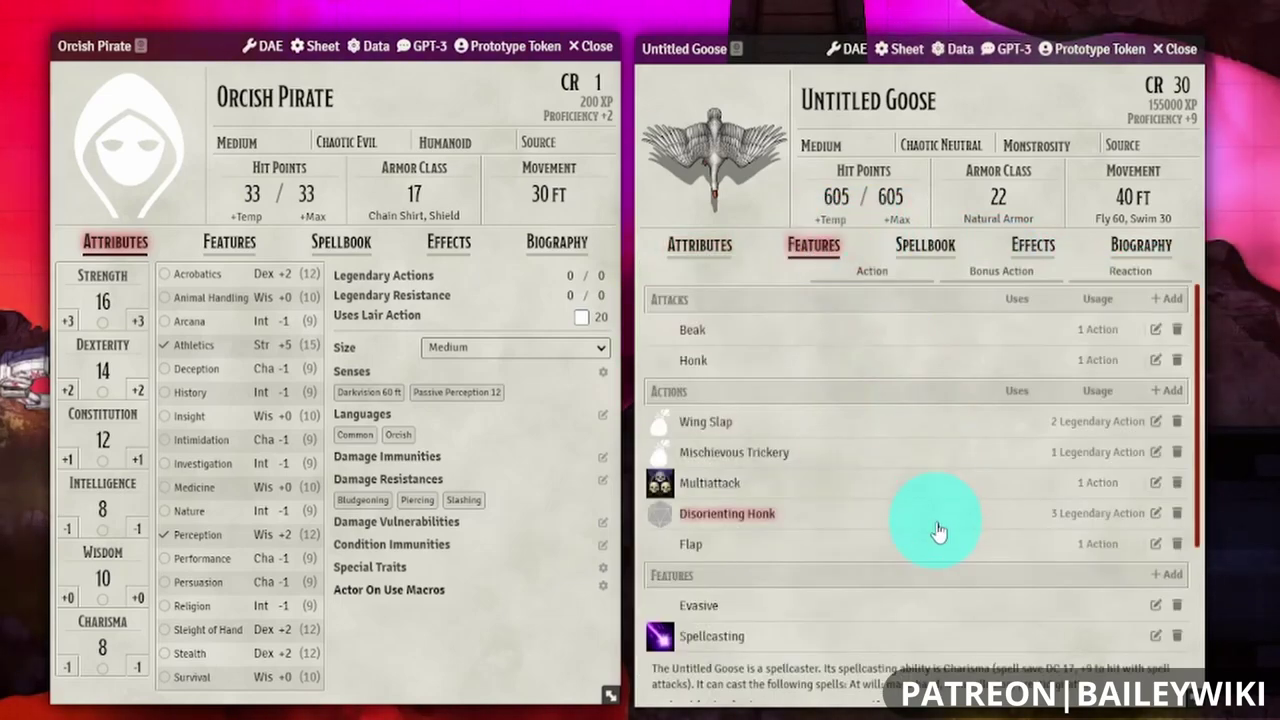
{"action": "left_click", "coordinate": [745, 518]}
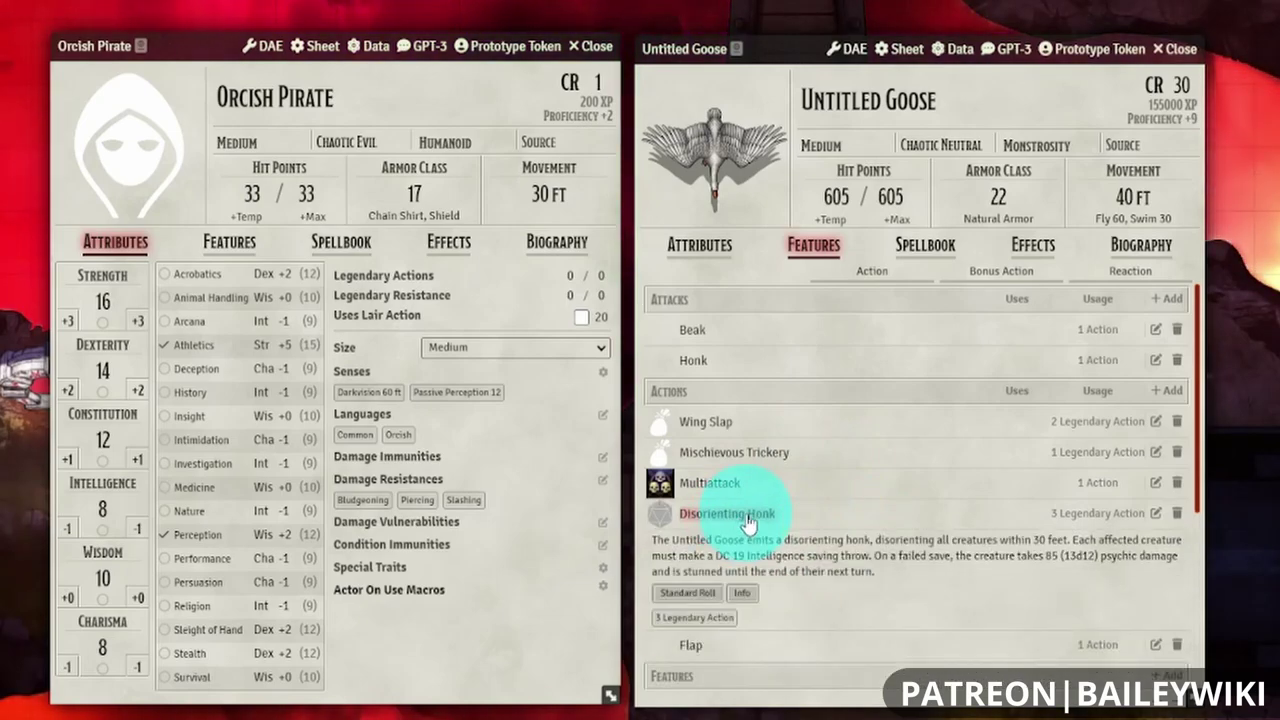
{"action": "left_click", "coordinate": [737, 518]}
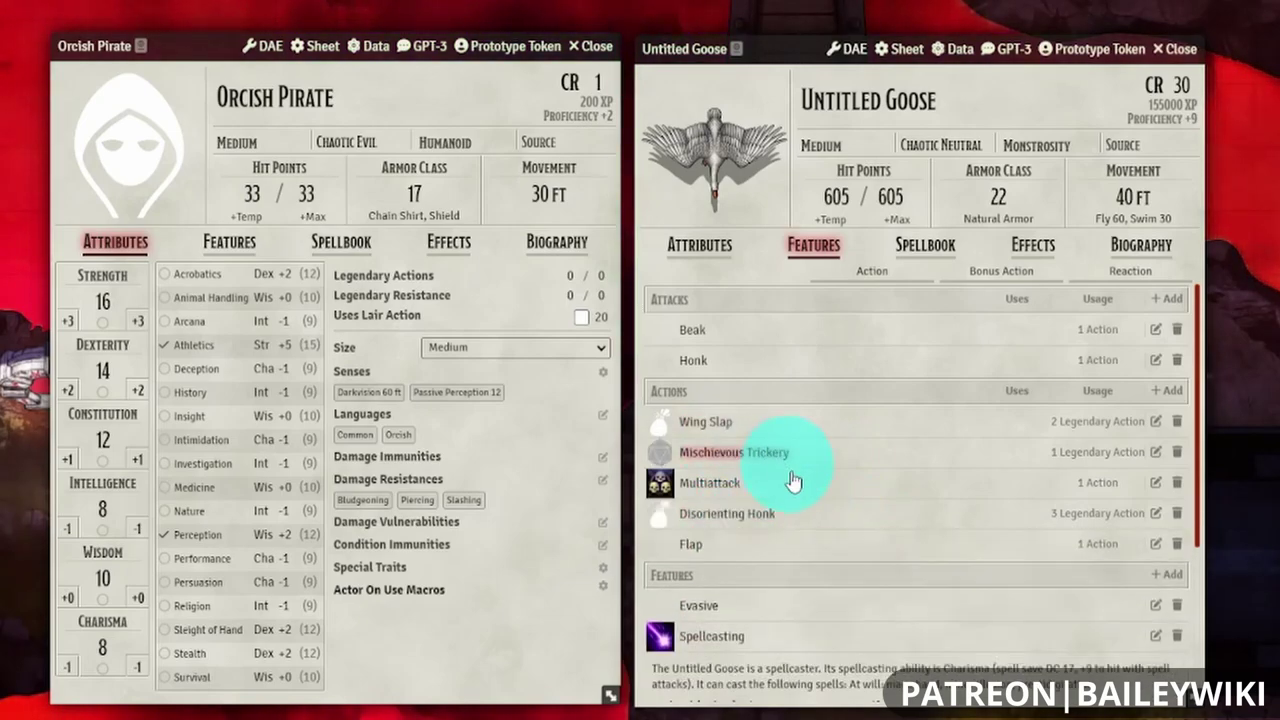
{"action": "scroll", "coordinate": [990, 585], "scroll_direction": "down", "scroll_amount": 3}
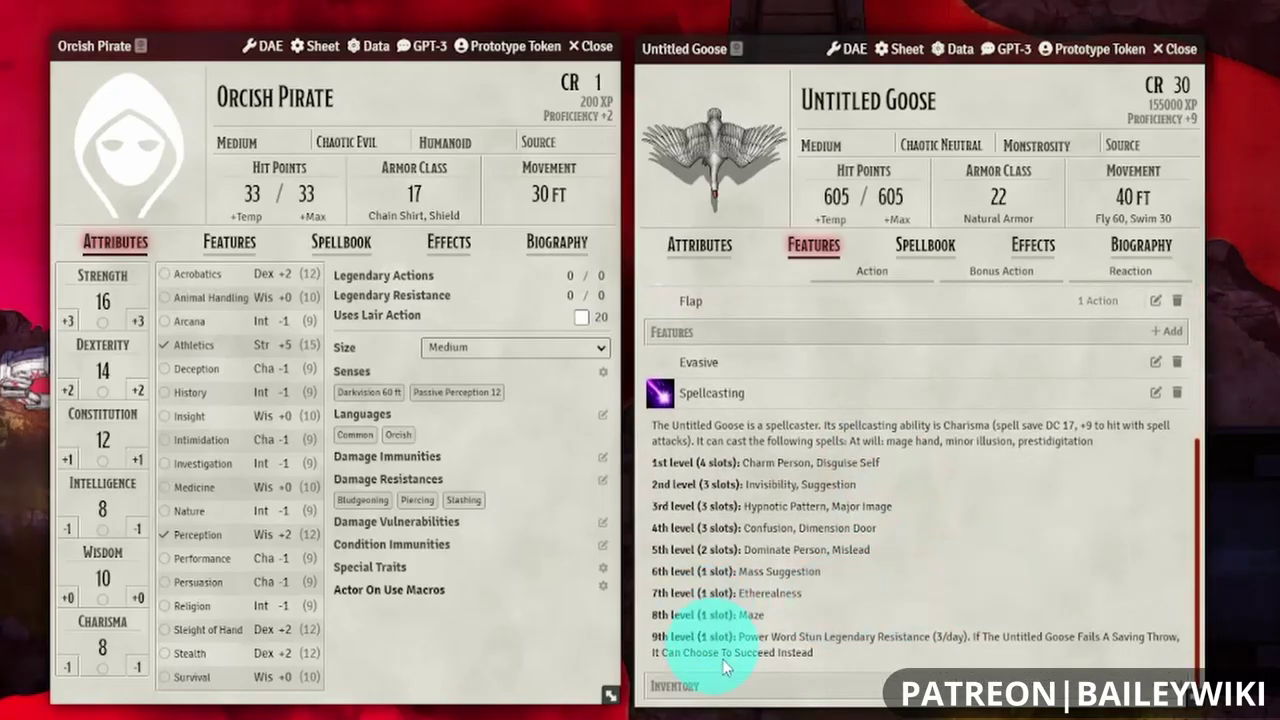
{"action": "scroll", "coordinate": [940, 655], "scroll_direction": "up", "scroll_amount": 5}
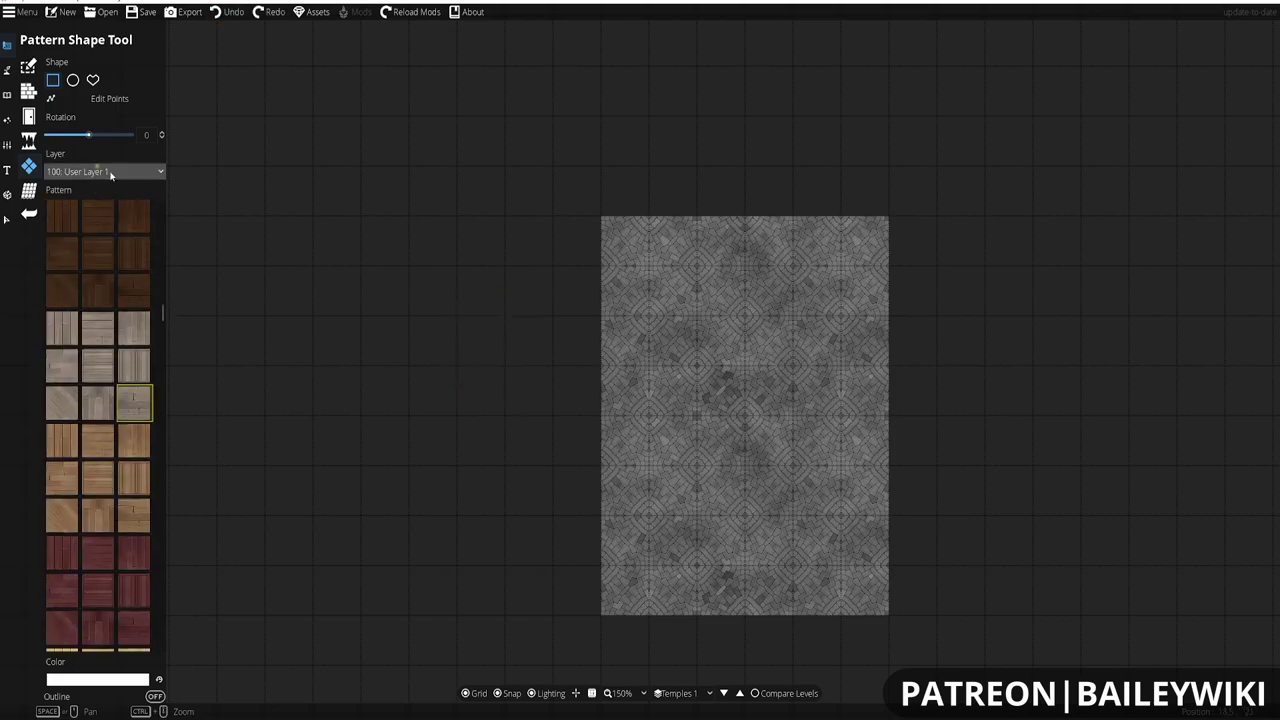
- Add a 2 by 3 square wooden plank floor on each side of the stone floor and reshape the stone floor's upper end into an angled apse
{"action": "left_click_drag", "start_coordinate": [505, 266], "coordinate": [600, 415]}
{"action": "left_click_drag", "start_coordinate": [888, 266], "coordinate": [985, 415]}
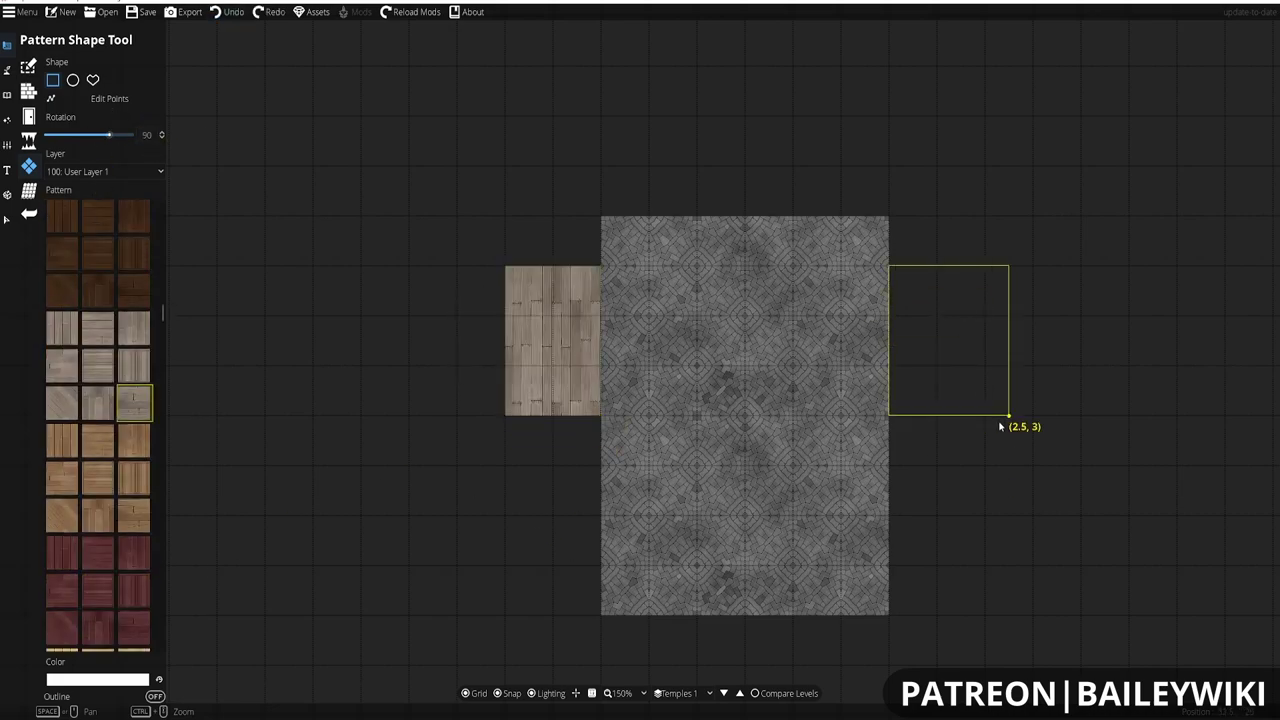
{"action": "left_click", "coordinate": [100, 98]}
{"action": "left_click_drag", "start_coordinate": [697, 215], "coordinate": [697, 168]}
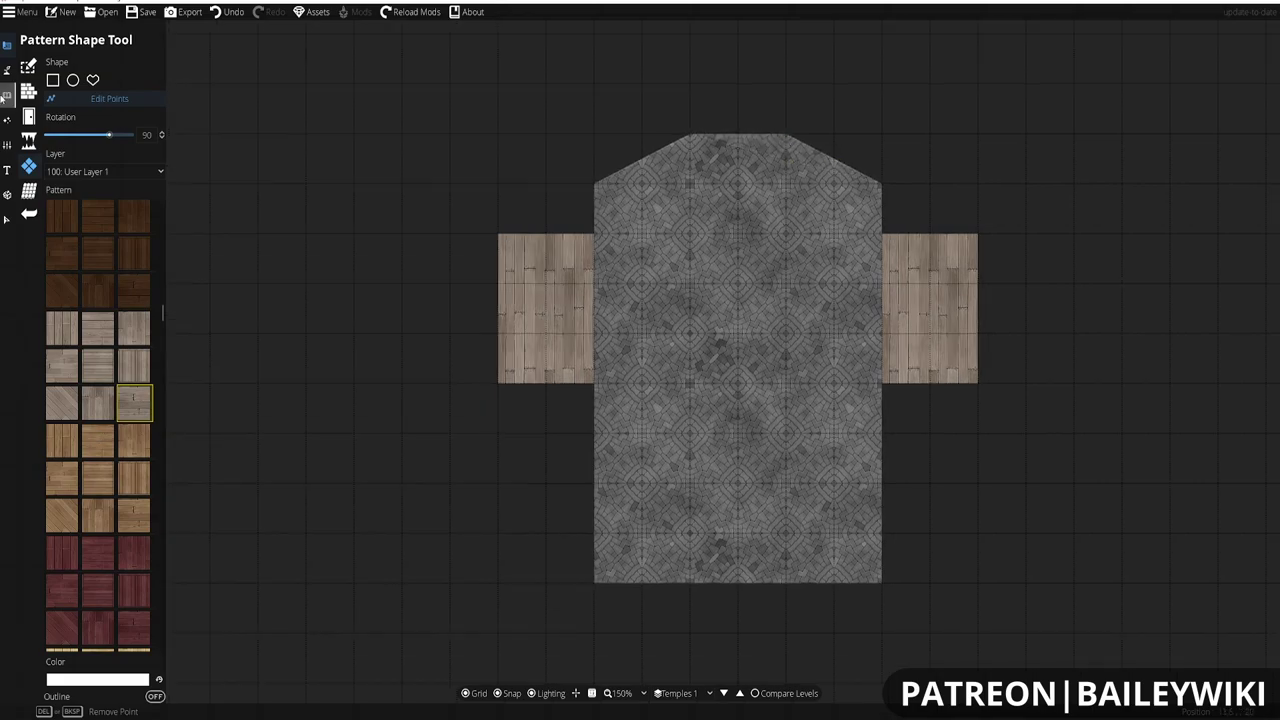
- Draw stone brick walls around the stone floor, leaving openings at the lower entrance and towards both side rooms
{"action": "left_click", "coordinate": [28, 91]}
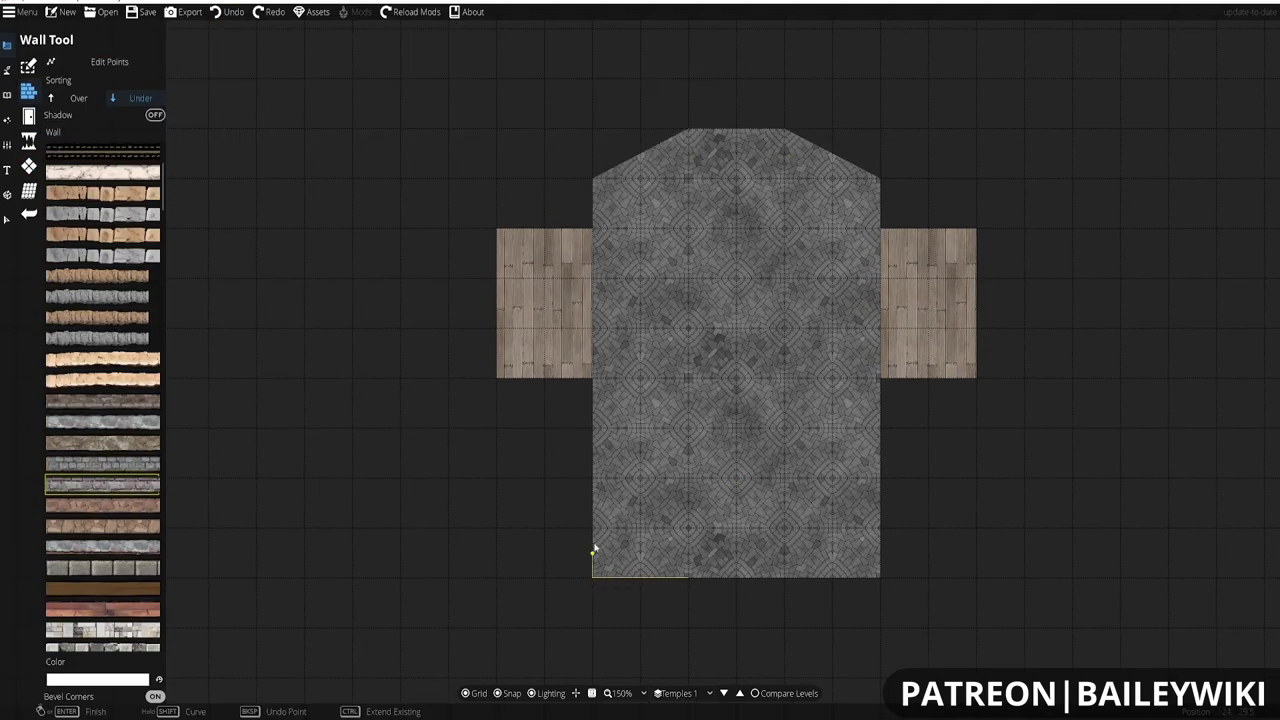
{"action": "left_click", "coordinate": [590, 328]}
{"action": "key", "text": "Return"}
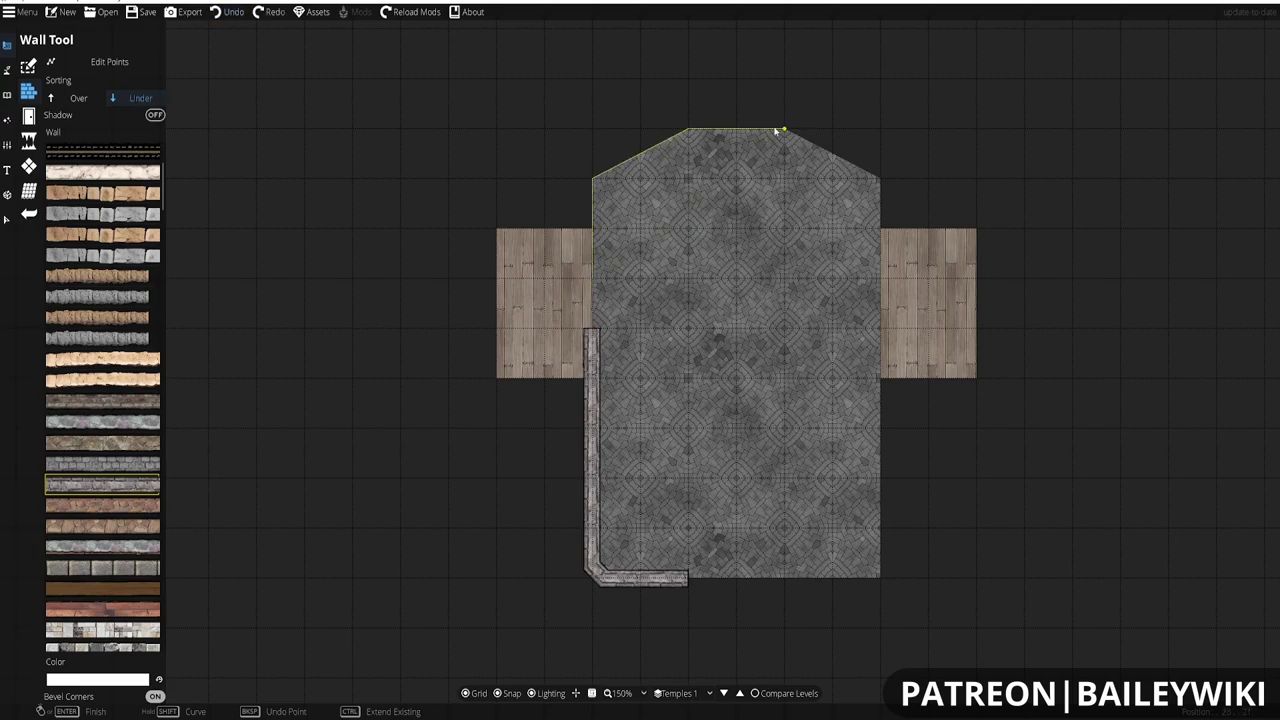
{"action": "left_click", "coordinate": [884, 281]}
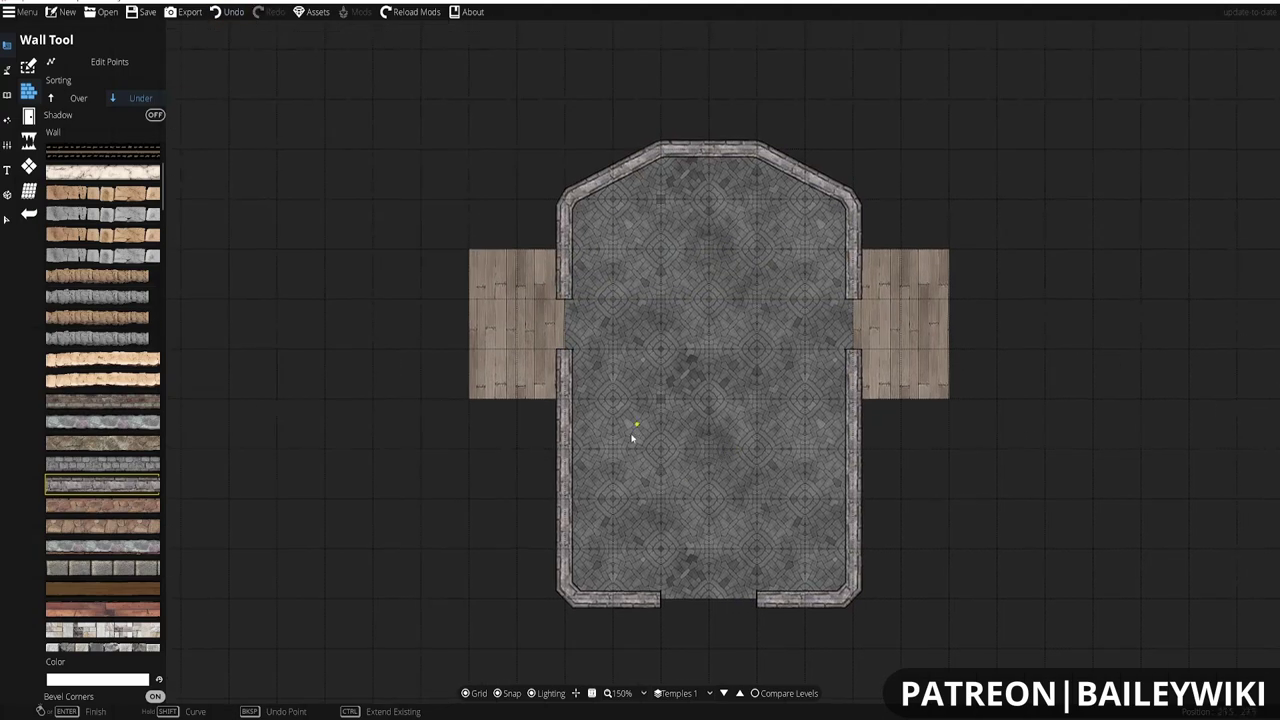
- Enclose the outer edges of both wooden side rooms with the brown BW Wall Wood 01 wall
{"action": "scroll", "coordinate": [120, 510], "scroll_direction": "up", "scroll_amount": 3}
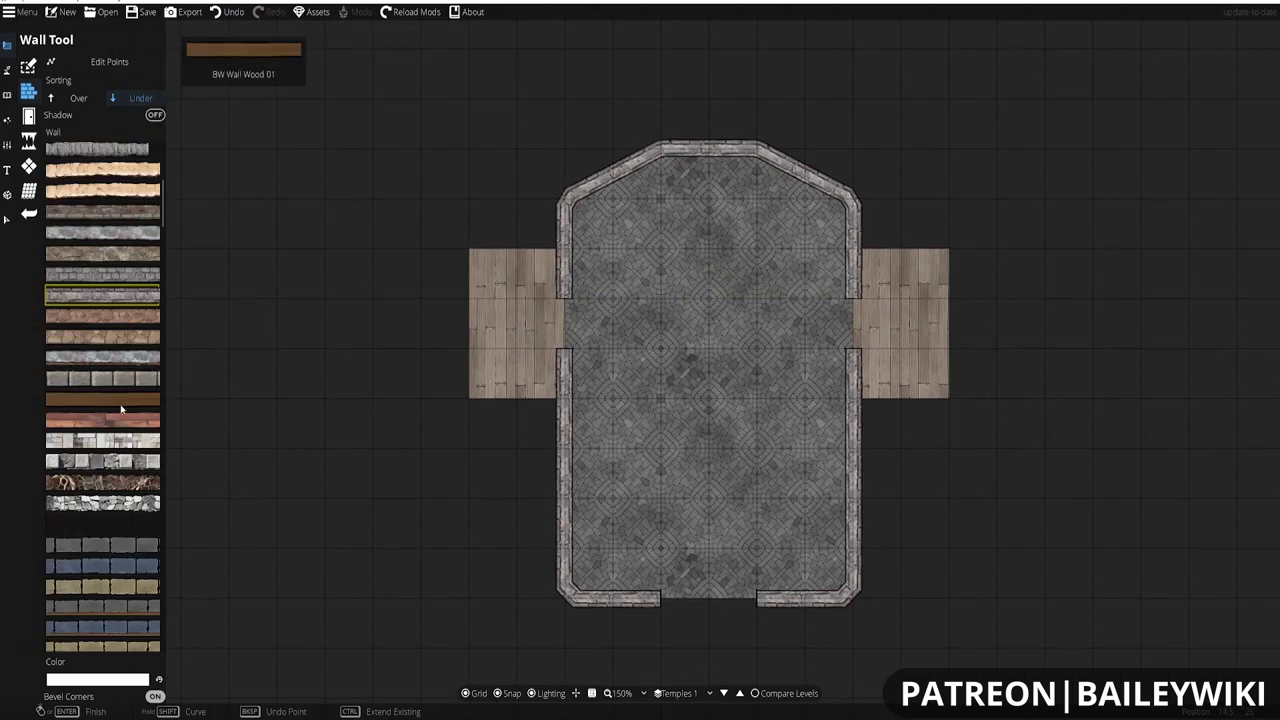
{"action": "scroll", "coordinate": [125, 532], "scroll_direction": "down", "scroll_amount": 10}
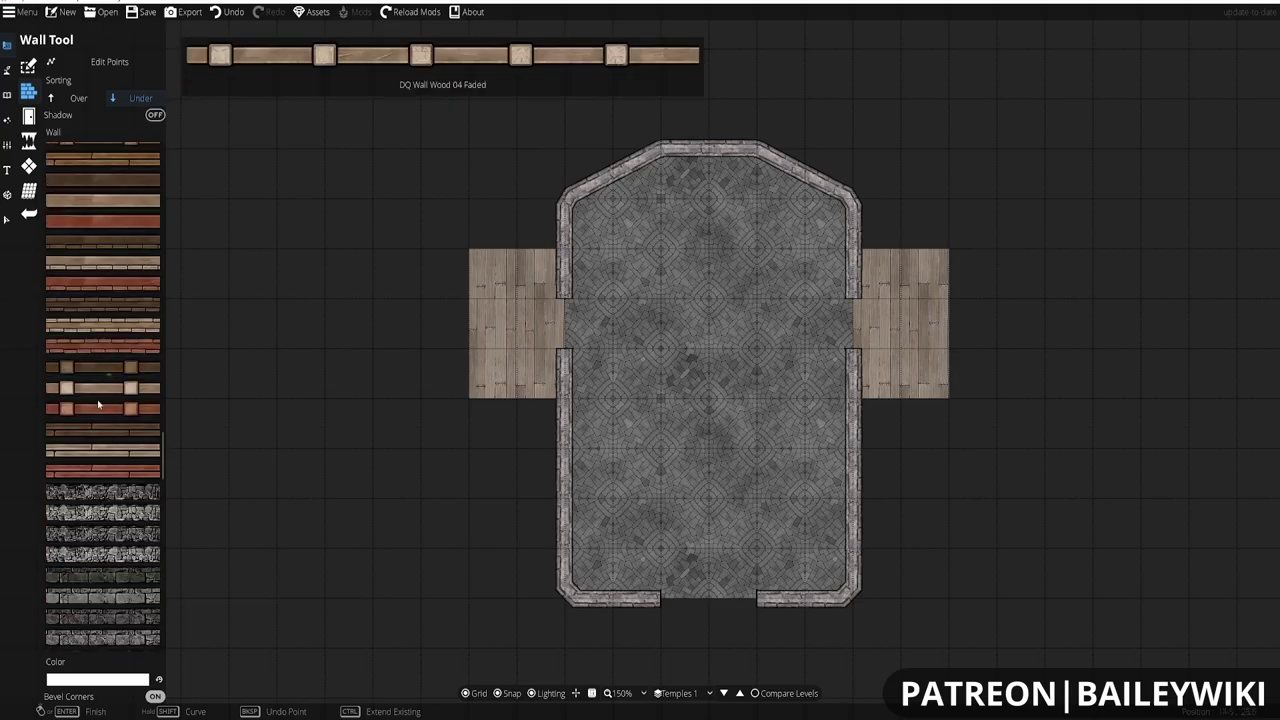
{"action": "scroll", "coordinate": [117, 318], "scroll_direction": "down", "scroll_amount": 10}
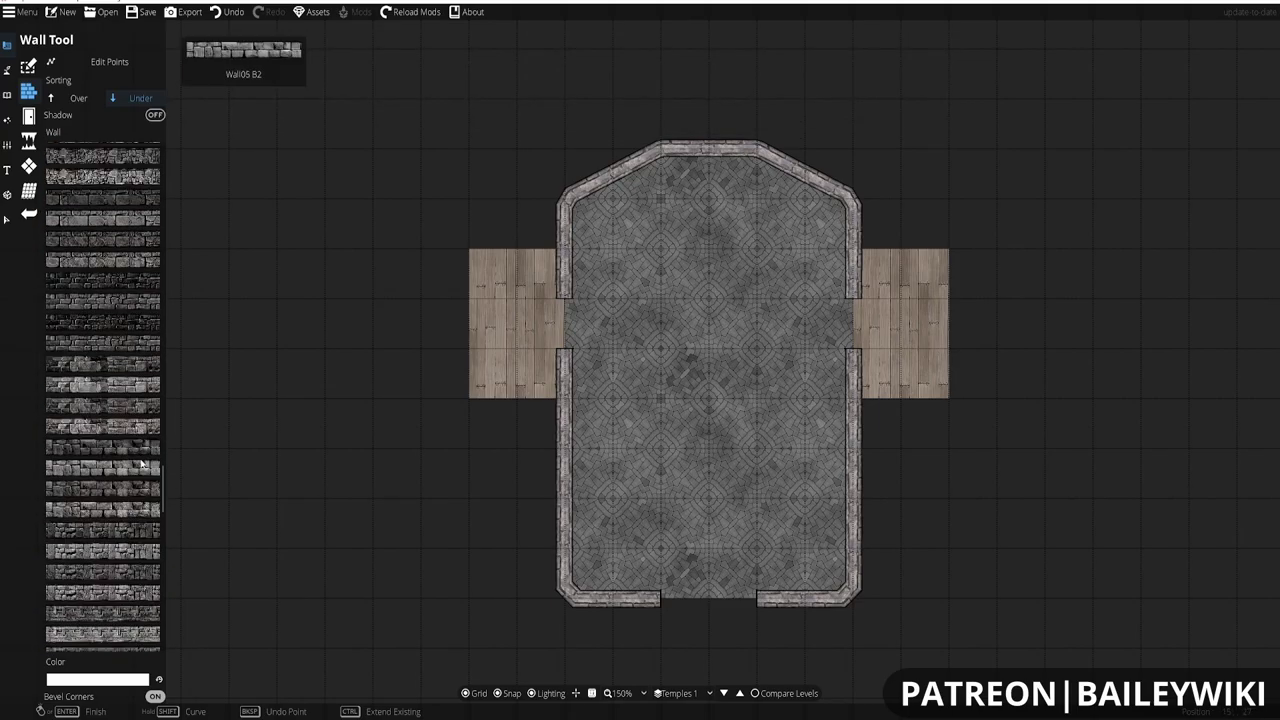
{"action": "scroll", "coordinate": [120, 497], "scroll_direction": "down", "scroll_amount": 10}
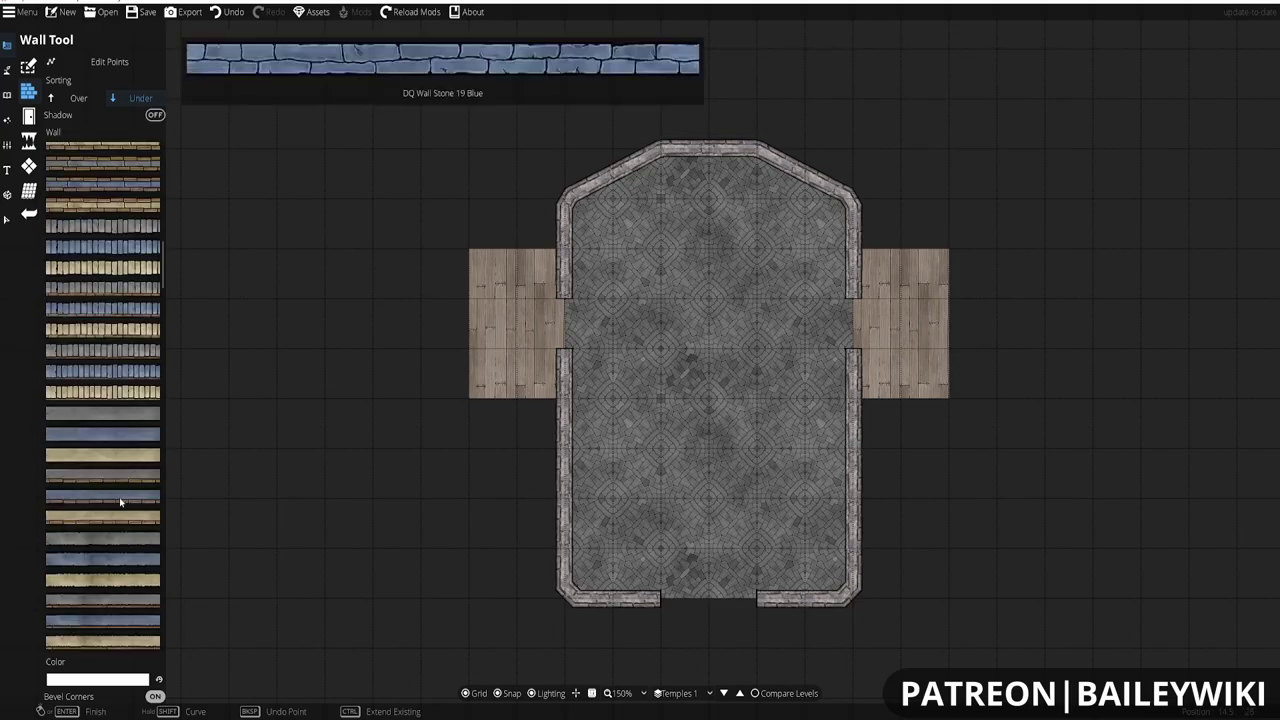
{"action": "left_click", "coordinate": [119, 340]}
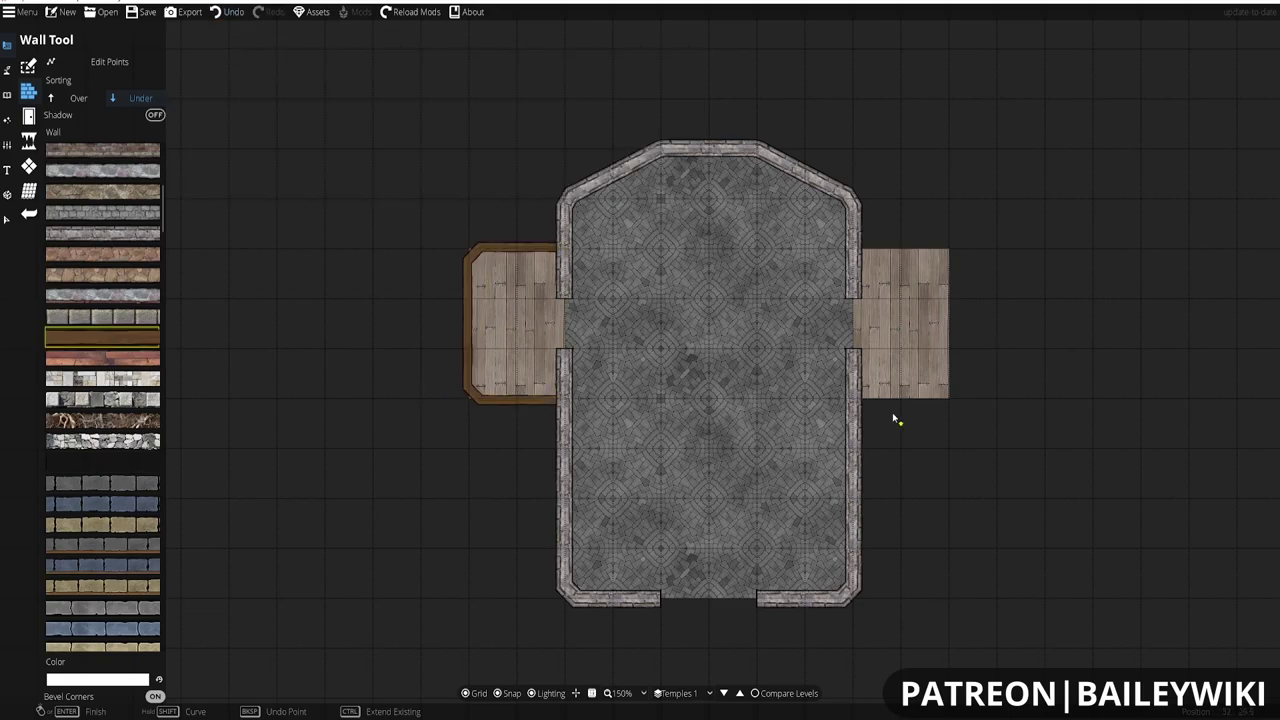
{"action": "left_click", "coordinate": [881, 260]}
- Move the right side room's lower wall corner onto the floor corner and bevel the wooden floors' outer corners to match the walls
{"action": "scroll", "coordinate": [881, 260], "scroll_direction": "up", "scroll_amount": 5}
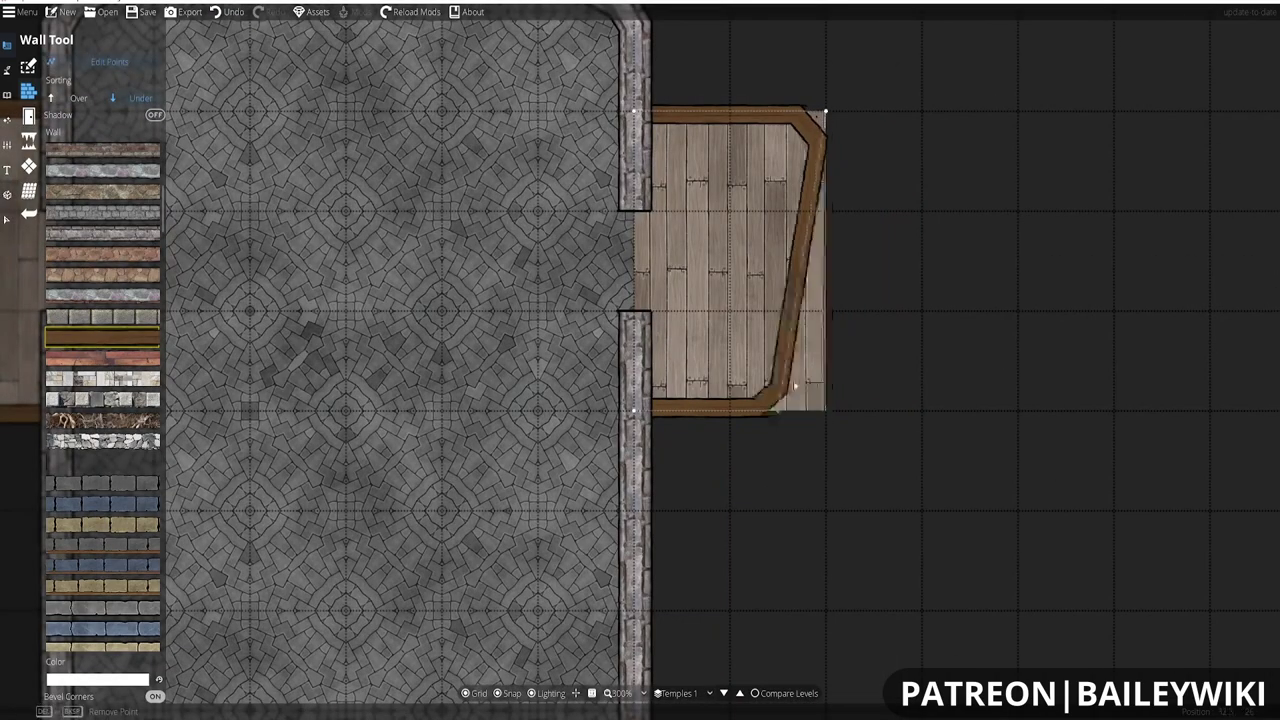
{"action": "left_click", "coordinate": [798, 414]}
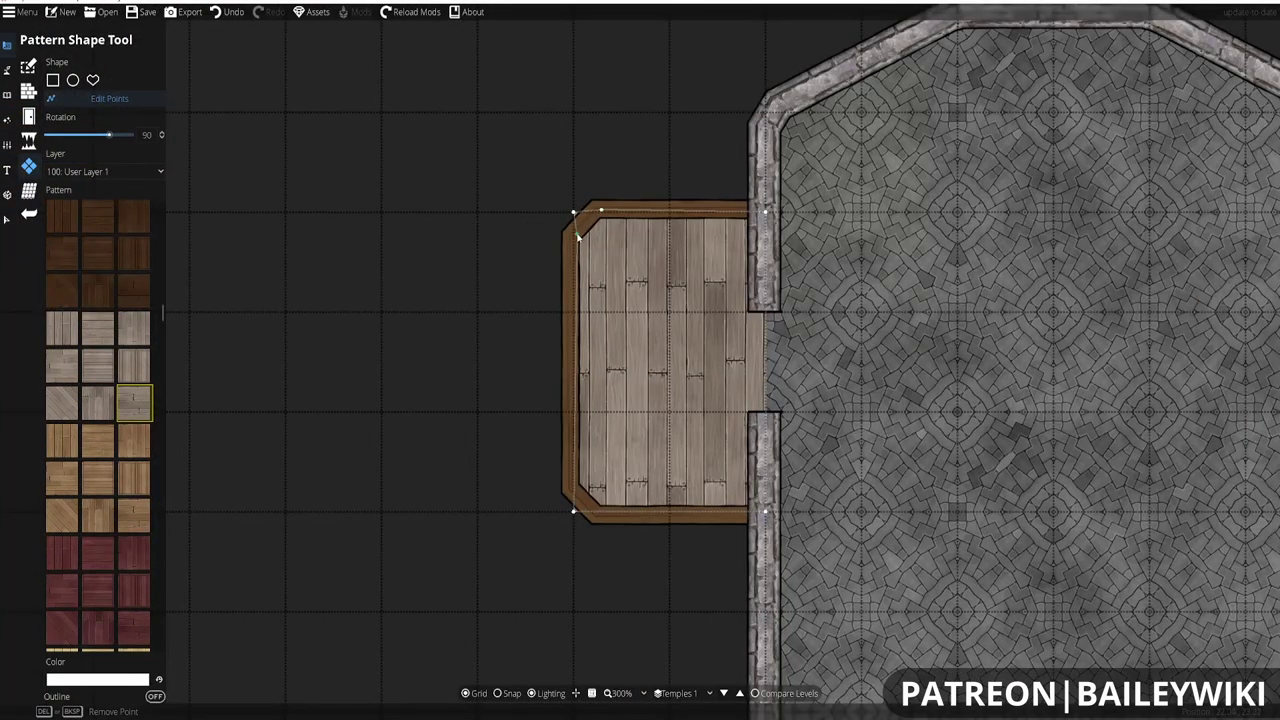
{"action": "scroll", "coordinate": [575, 487], "scroll_direction": "down", "scroll_amount": 5}
- Search the object library for "altar" and set the placement layer to 300: User Layer 3
{"action": "left_click", "coordinate": [7, 94]}
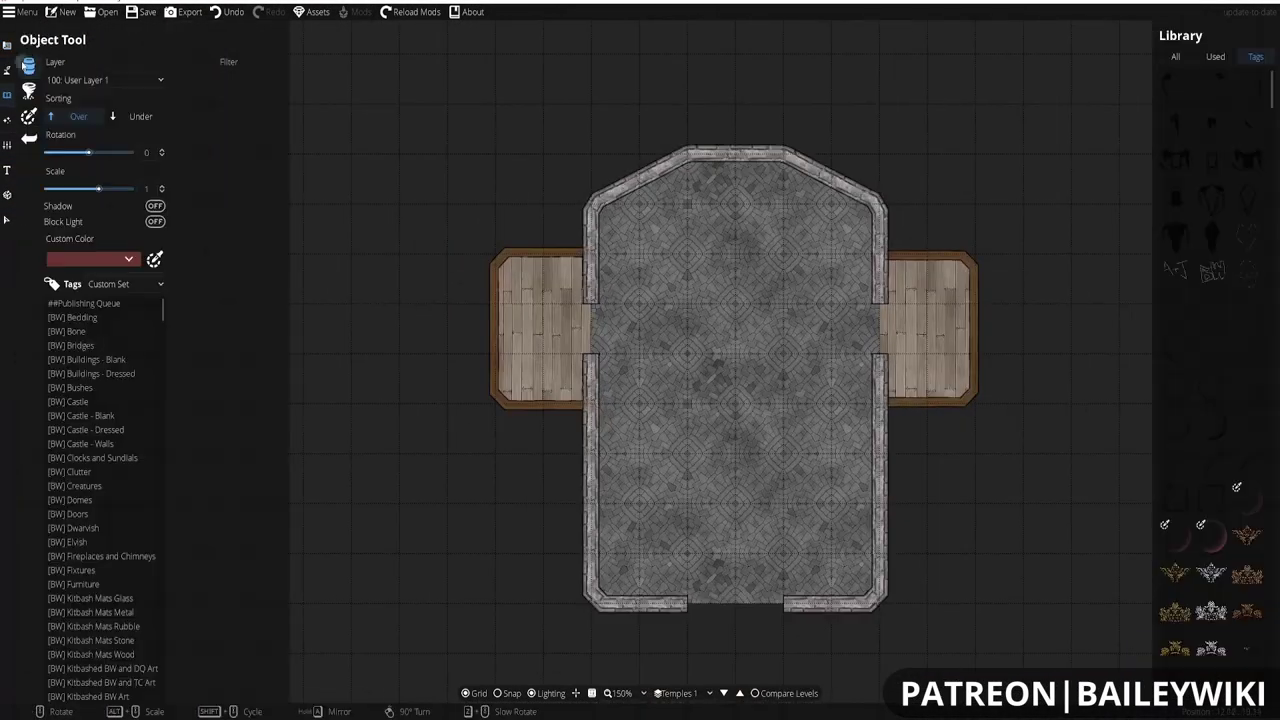
{"action": "left_click", "coordinate": [1200, 76]}
{"action": "type", "text": "altar"}
{"action": "left_click", "coordinate": [1175, 307]}
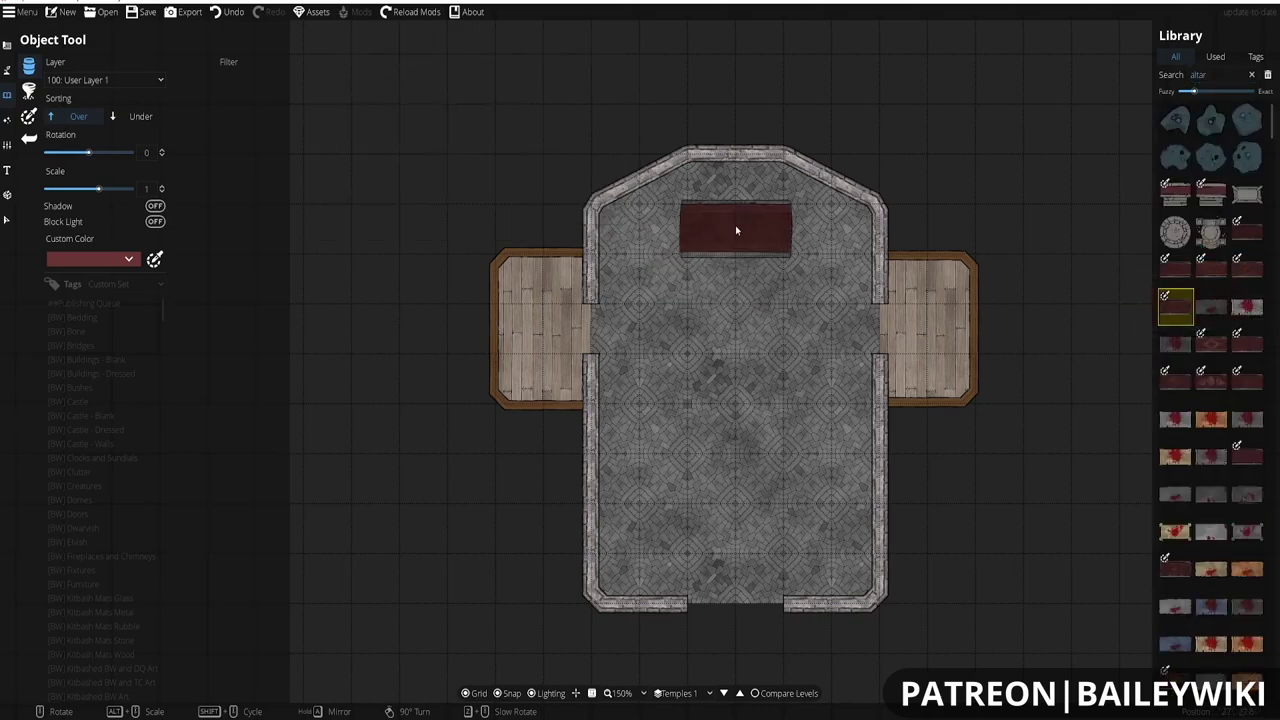
{"action": "left_click", "coordinate": [105, 80]}
{"action": "left_click", "coordinate": [105, 216]}
{"action": "scroll", "coordinate": [1238, 553], "scroll_direction": "down", "scroll_amount": 10}
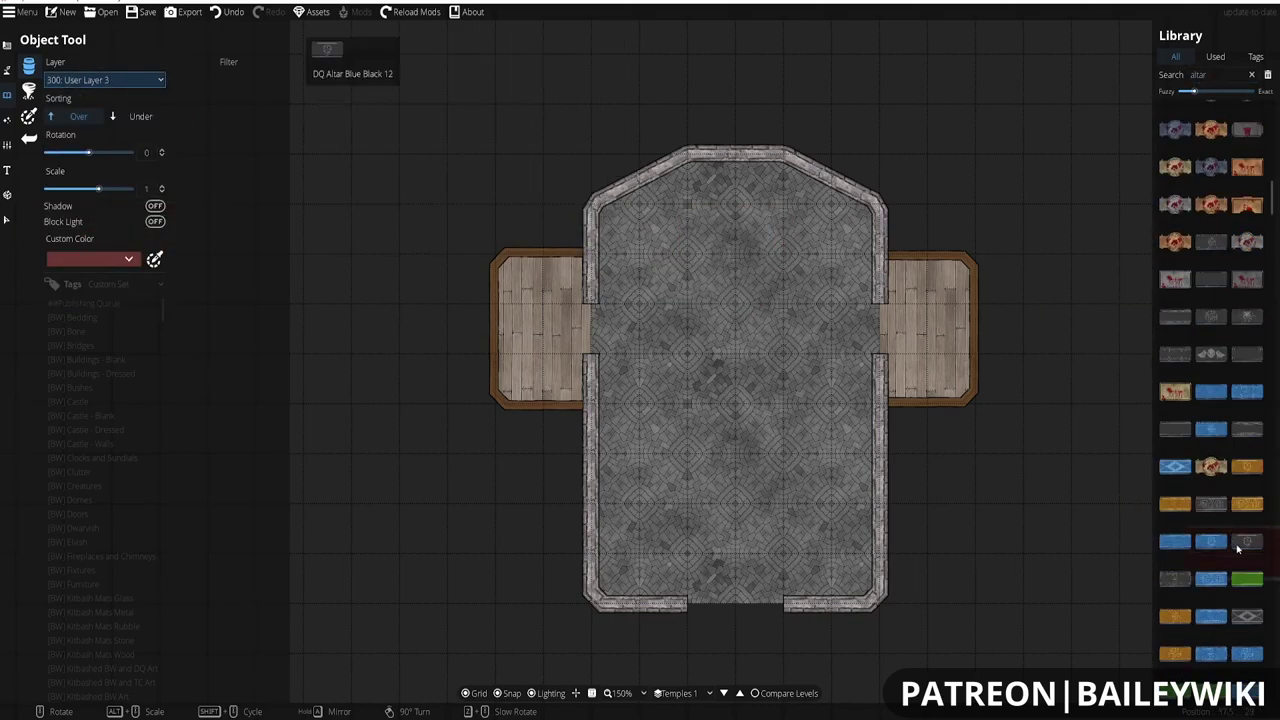
{"action": "scroll", "coordinate": [1238, 553], "scroll_direction": "down", "scroll_amount": 5}
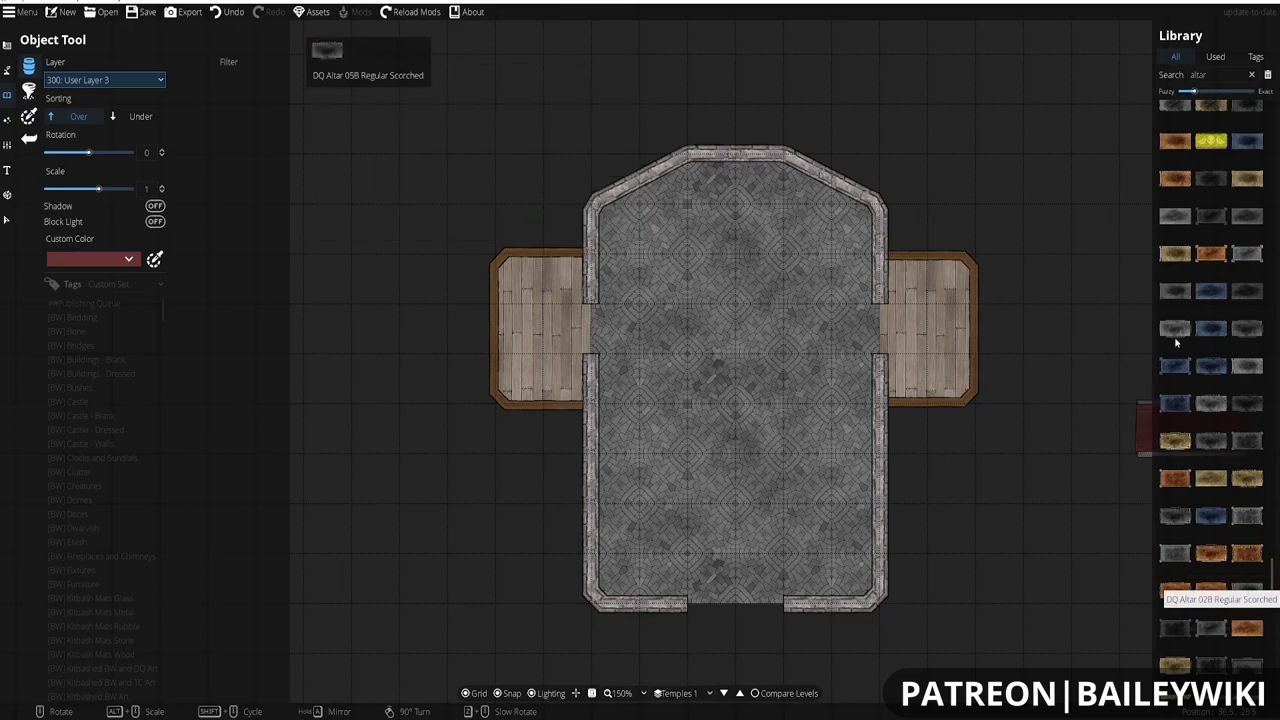
- Place a grey scorched stone altar with corner pillars in the middle of the apse
{"action": "left_click", "coordinate": [1175, 216]}
{"action": "scroll", "coordinate": [730, 245], "scroll_direction": "down", "scroll_amount": 5, "text": "shift"}
{"action": "scroll", "coordinate": [737, 258], "scroll_direction": "up", "scroll_amount": 3}
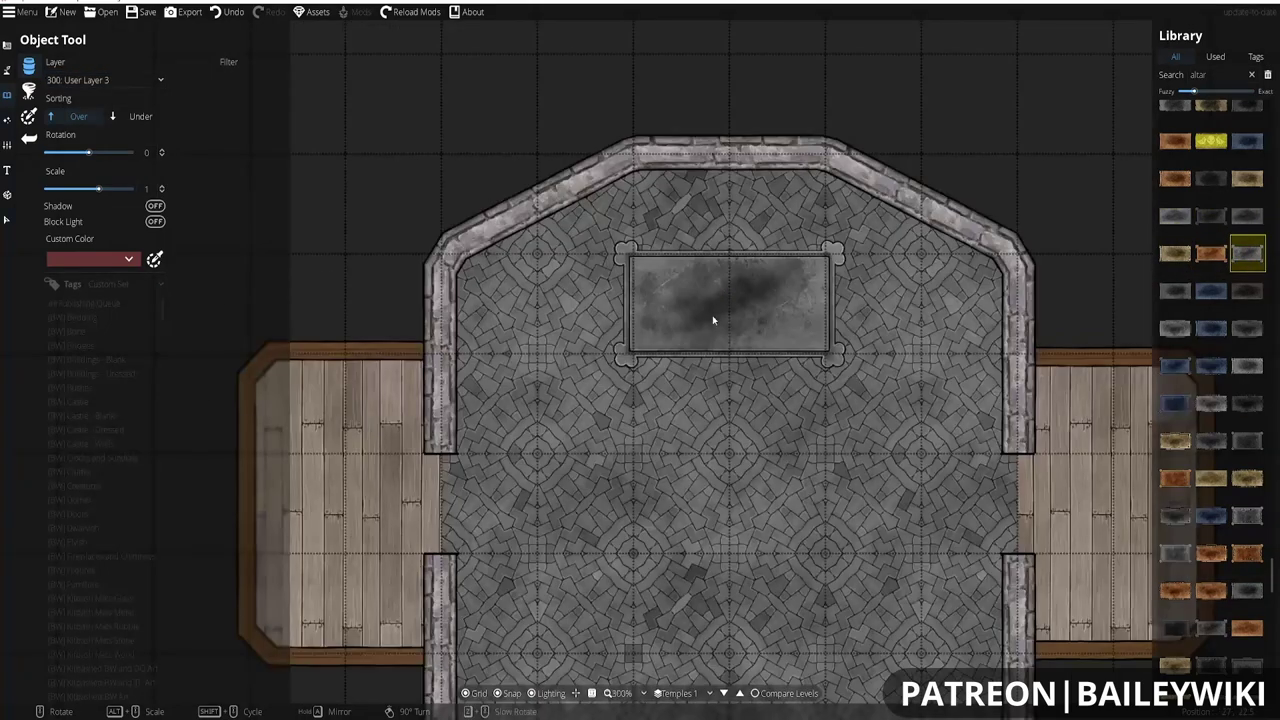
{"action": "left_click", "coordinate": [717, 350]}
{"action": "scroll", "coordinate": [716, 345], "scroll_direction": "down", "scroll_amount": 2}
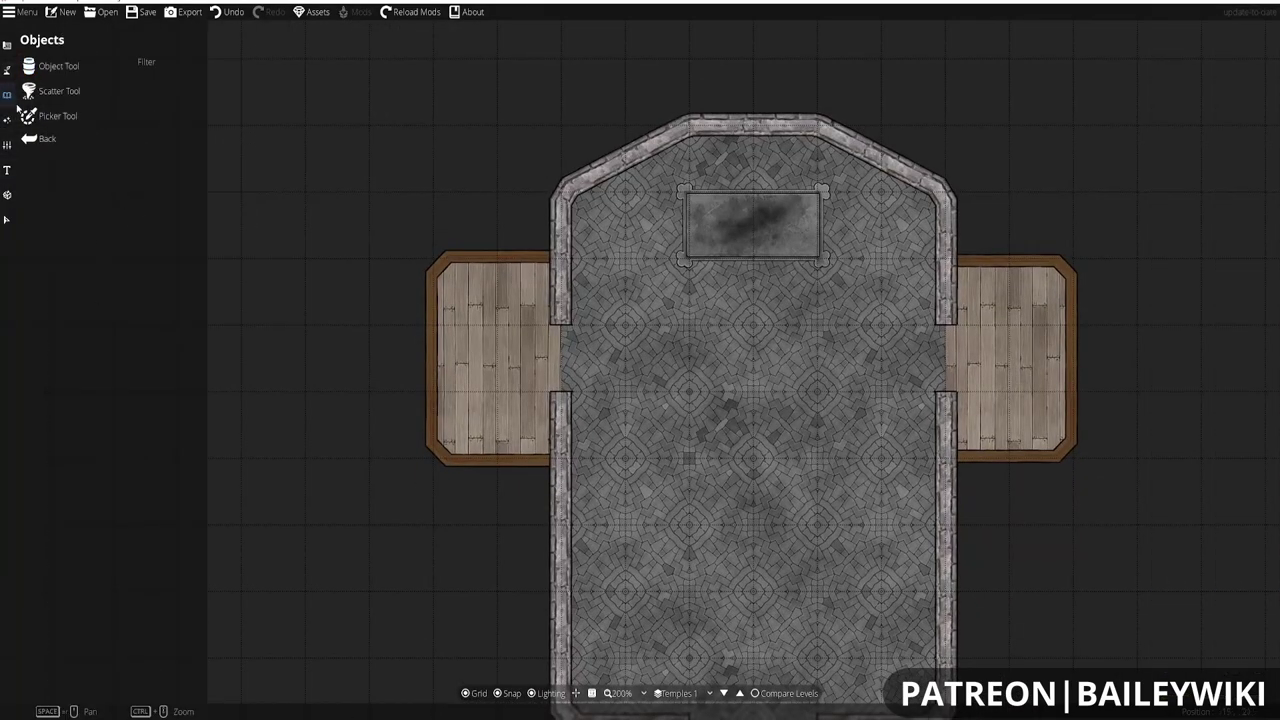
- Search for "shelves" and place a dark wooden cupboard along the left side room's outer wall, with rotation 90 and scale 1.4
{"action": "double_click", "coordinate": [1205, 74]}
{"action": "type", "text": "shelves"}
{"action": "scroll", "coordinate": [1215, 500], "scroll_direction": "down", "scroll_amount": 10}
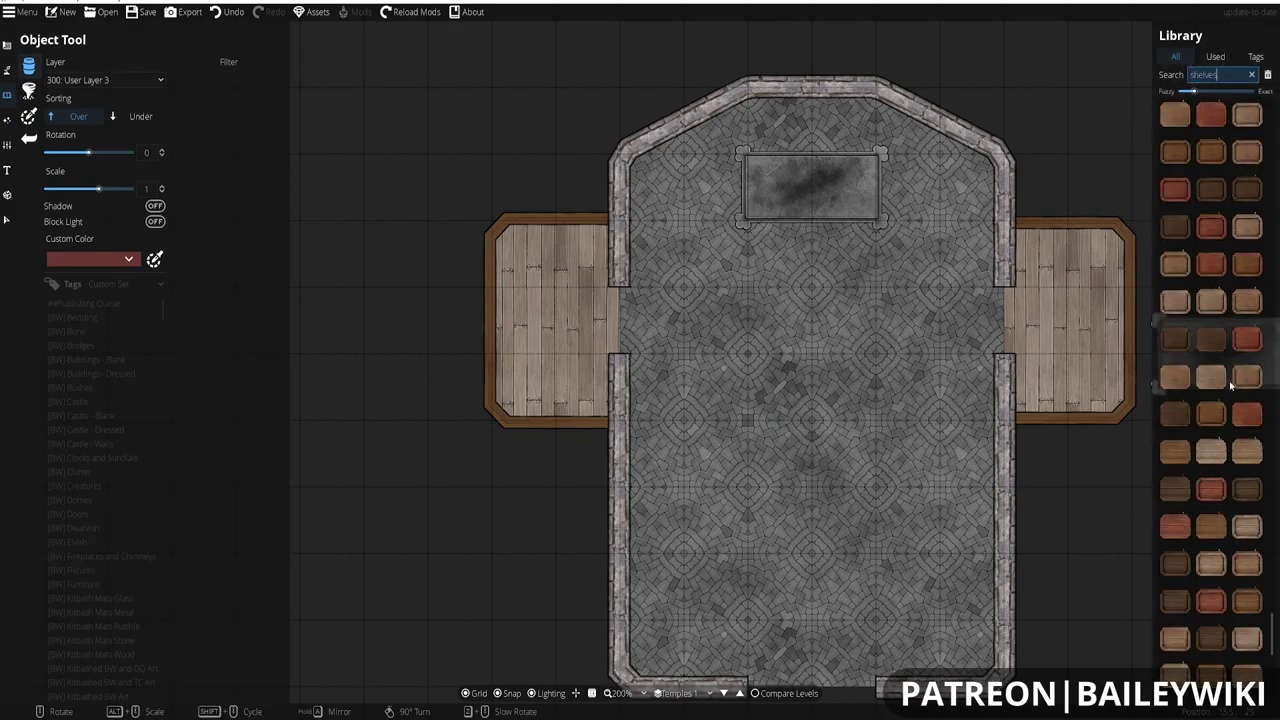
{"action": "mouse_move", "coordinate": [1219, 613]}
{"action": "scroll", "coordinate": [1219, 500], "scroll_direction": "down", "scroll_amount": 5}
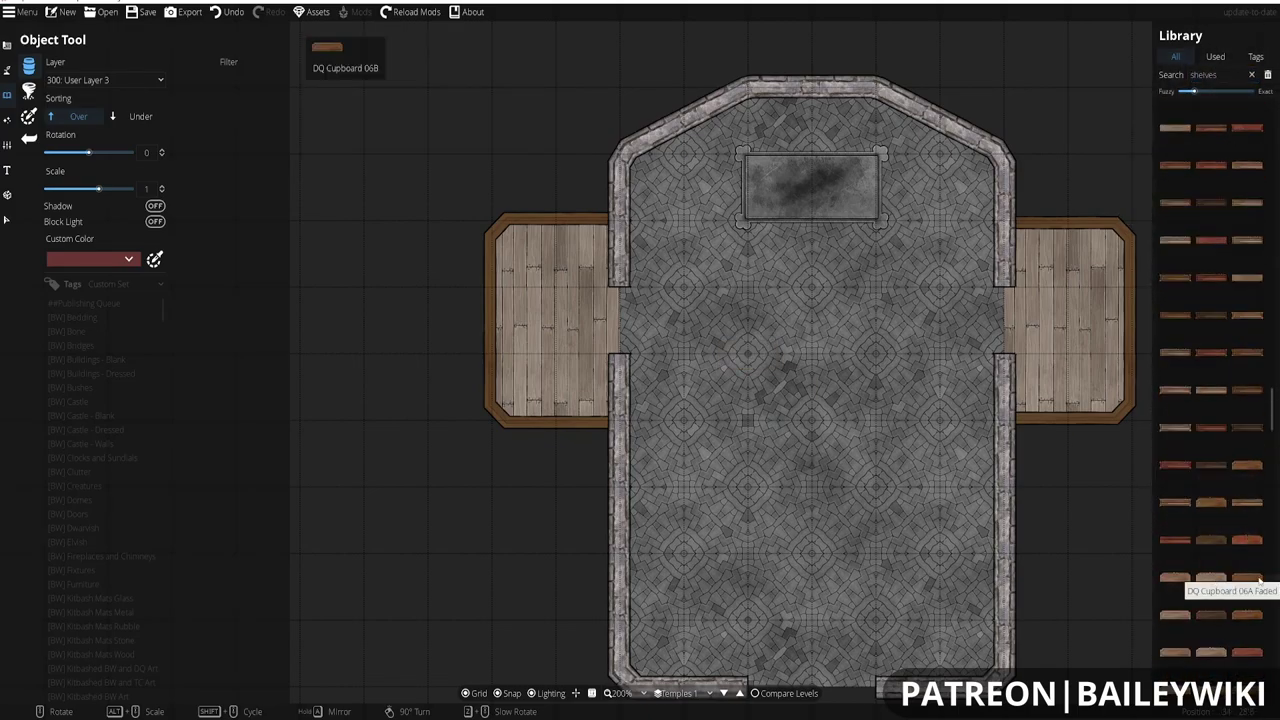
{"action": "left_click", "coordinate": [1247, 577]}
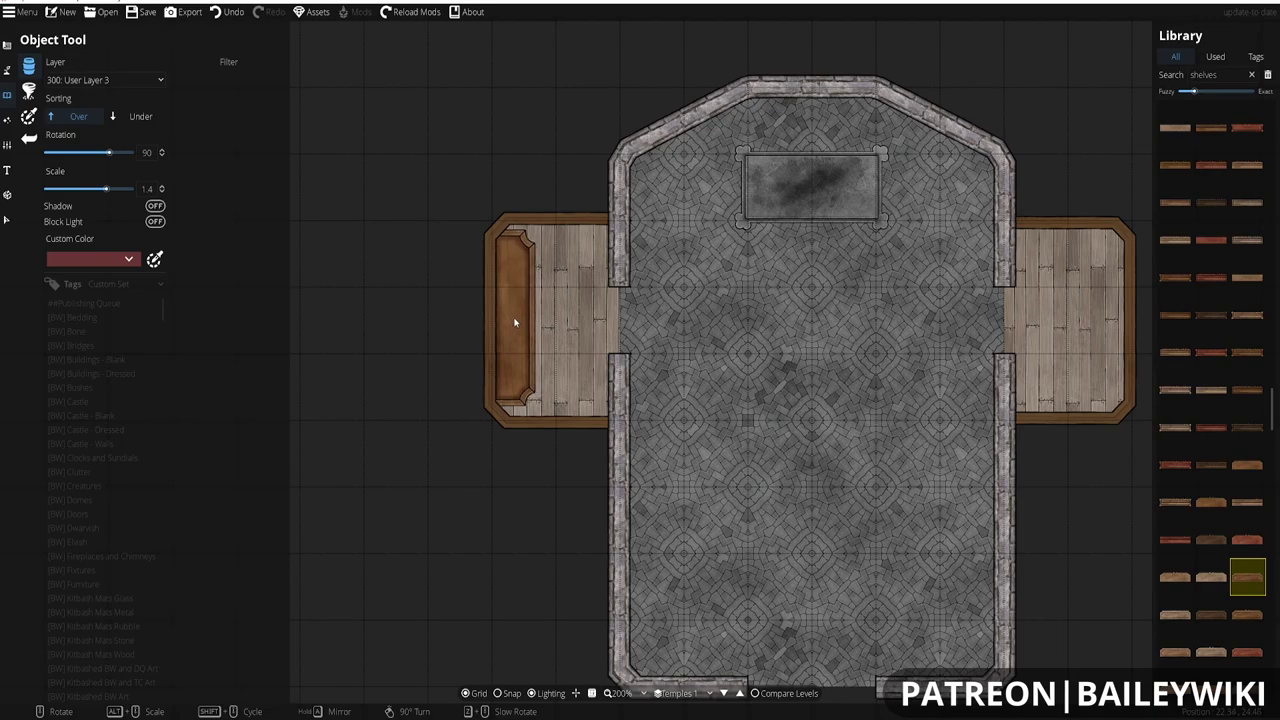
{"action": "scroll", "coordinate": [515, 322], "scroll_direction": "down", "scroll_amount": 2, "text": "shift"}
{"action": "left_click", "coordinate": [515, 322]}
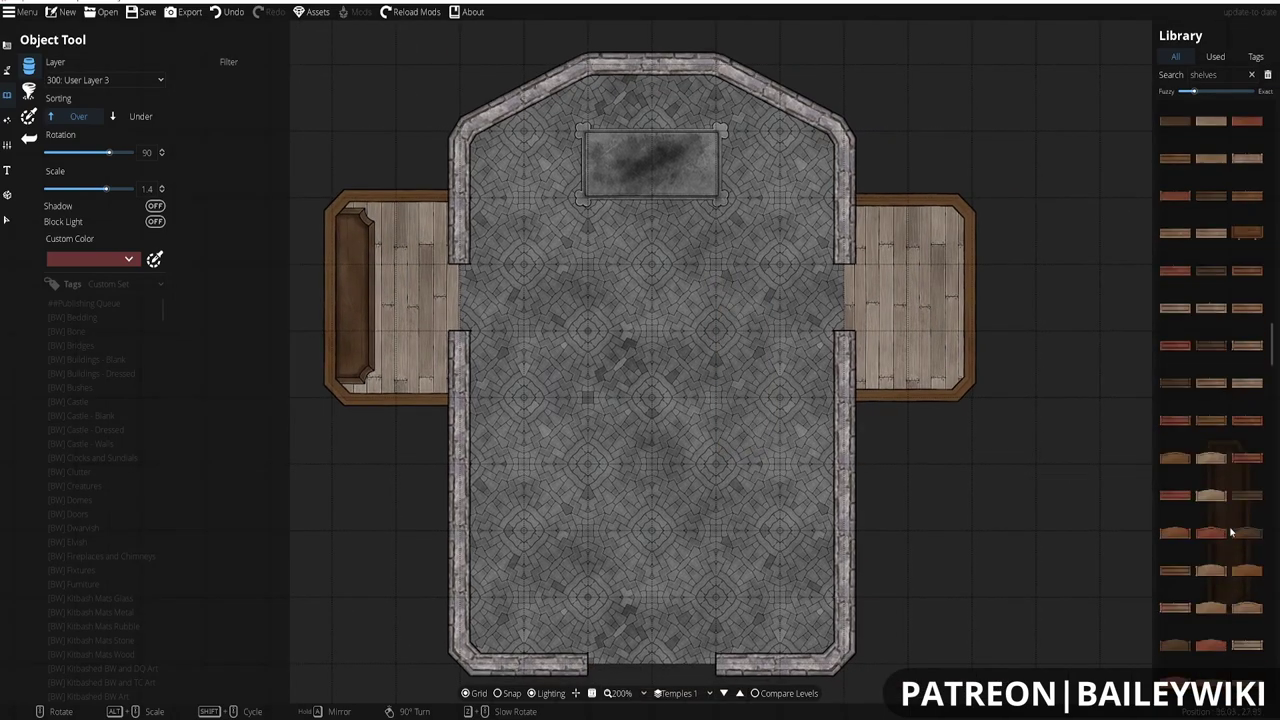
- Search for "crate", place a dark wooden crate rotated 100 in the right side room's upper inner corner, and switch to 200: User Layer 2
{"action": "double_click", "coordinate": [1205, 74]}
{"action": "type", "text": "crate"}
{"action": "left_click", "coordinate": [1211, 372]}
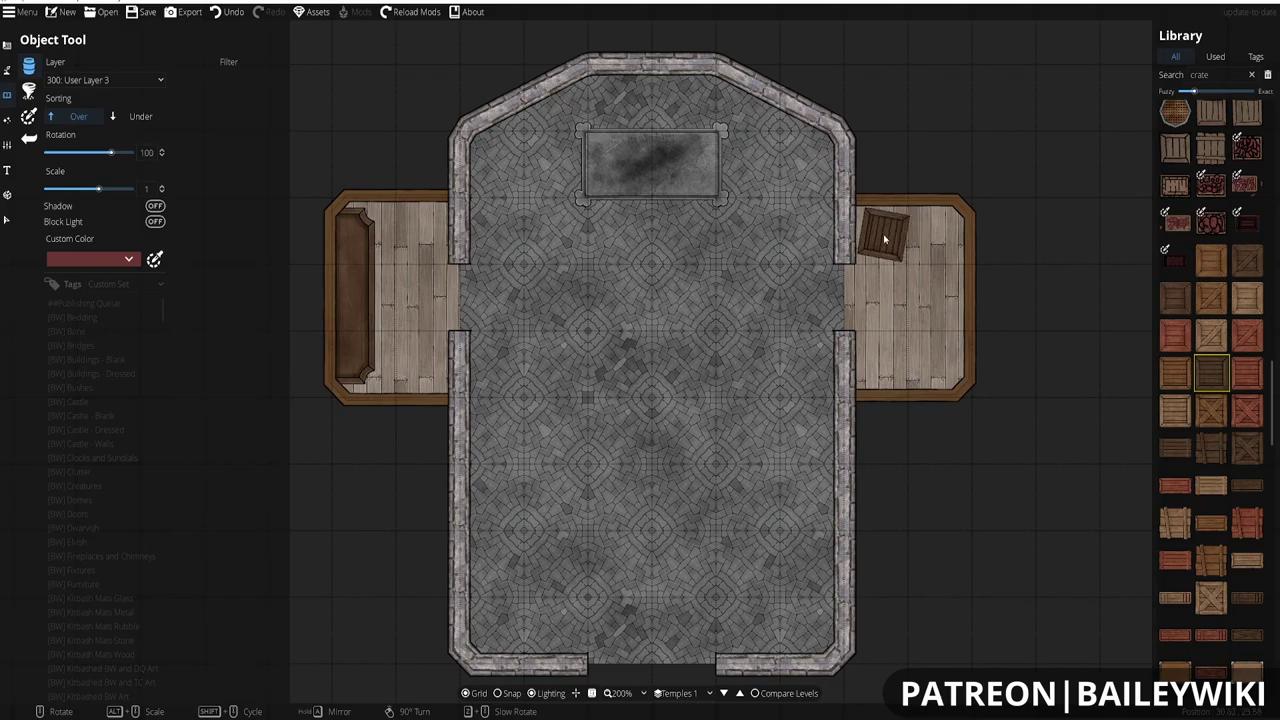
{"action": "key", "text": "v"}
{"action": "left_click", "coordinate": [882, 234]}
{"action": "key", "text": "Escape"}
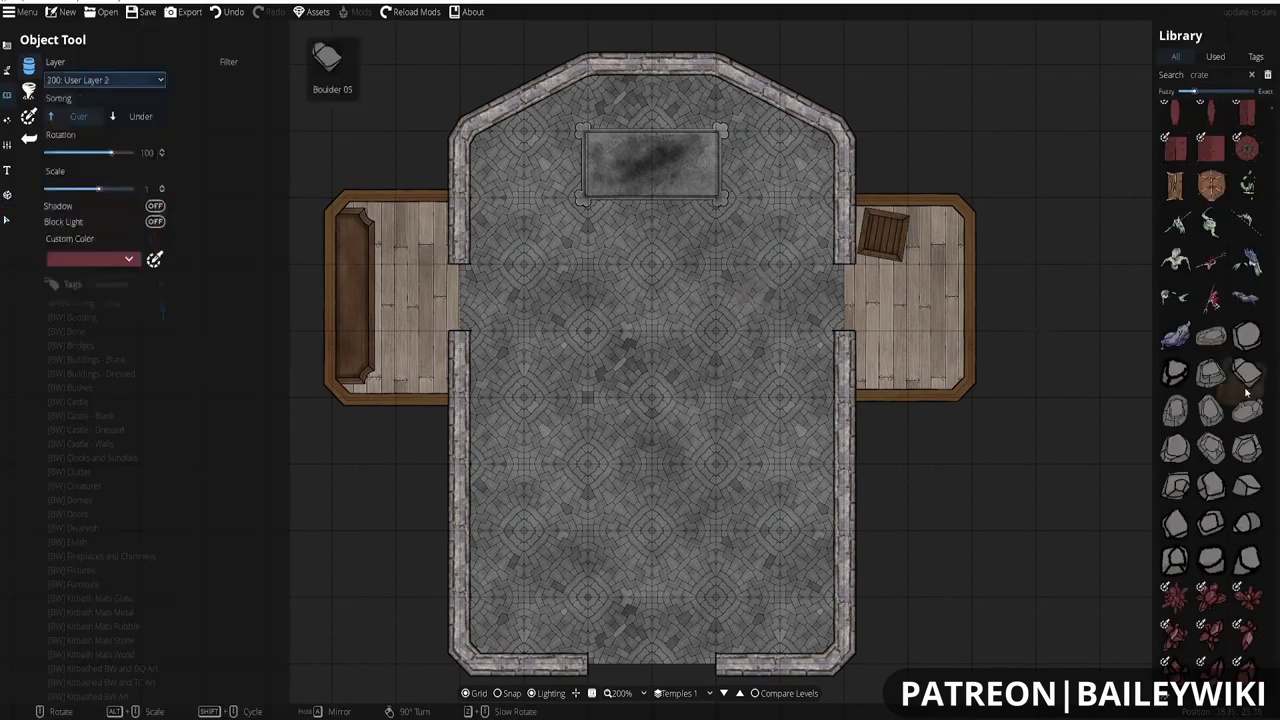
- Search for "barrel" and place a wooden barrel beside the crate in the right side room's upper outer corner
{"action": "double_click", "coordinate": [1205, 74]}
{"action": "type", "text": "barre"}
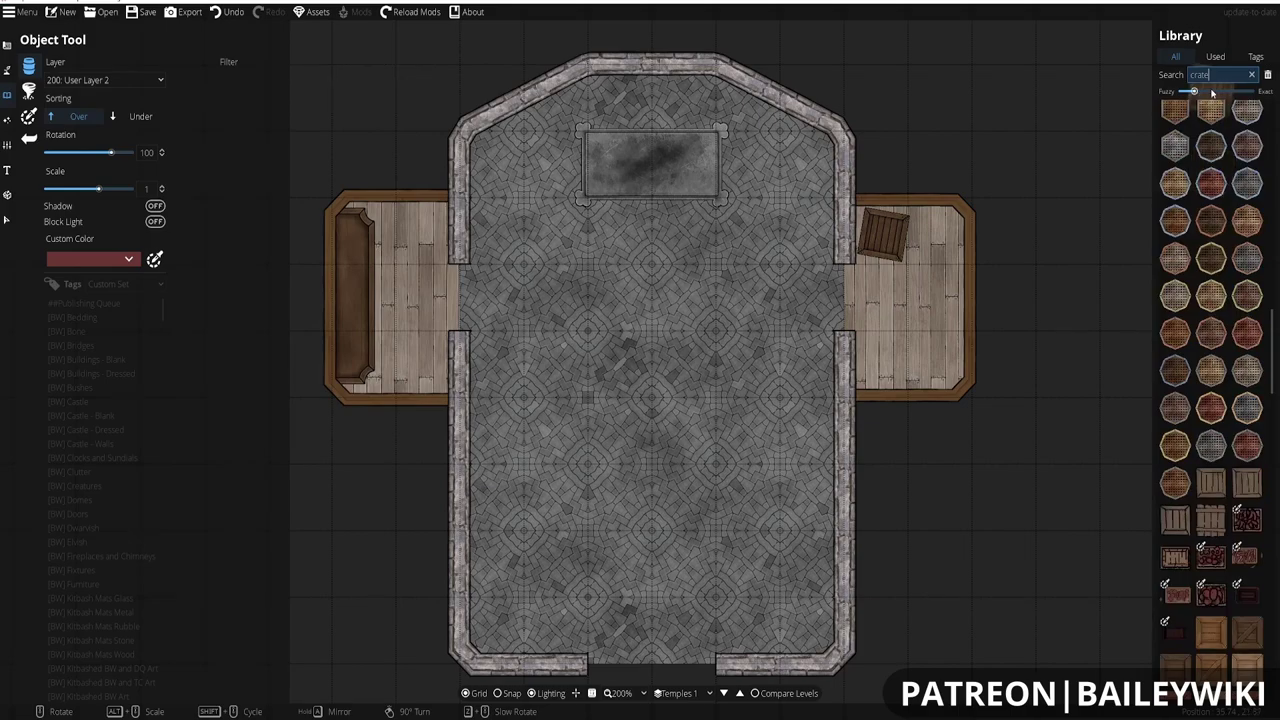
{"action": "mouse_move", "coordinate": [1188, 140]}
{"action": "type", "text": "l"}
{"action": "left_click", "coordinate": [1175, 447]}
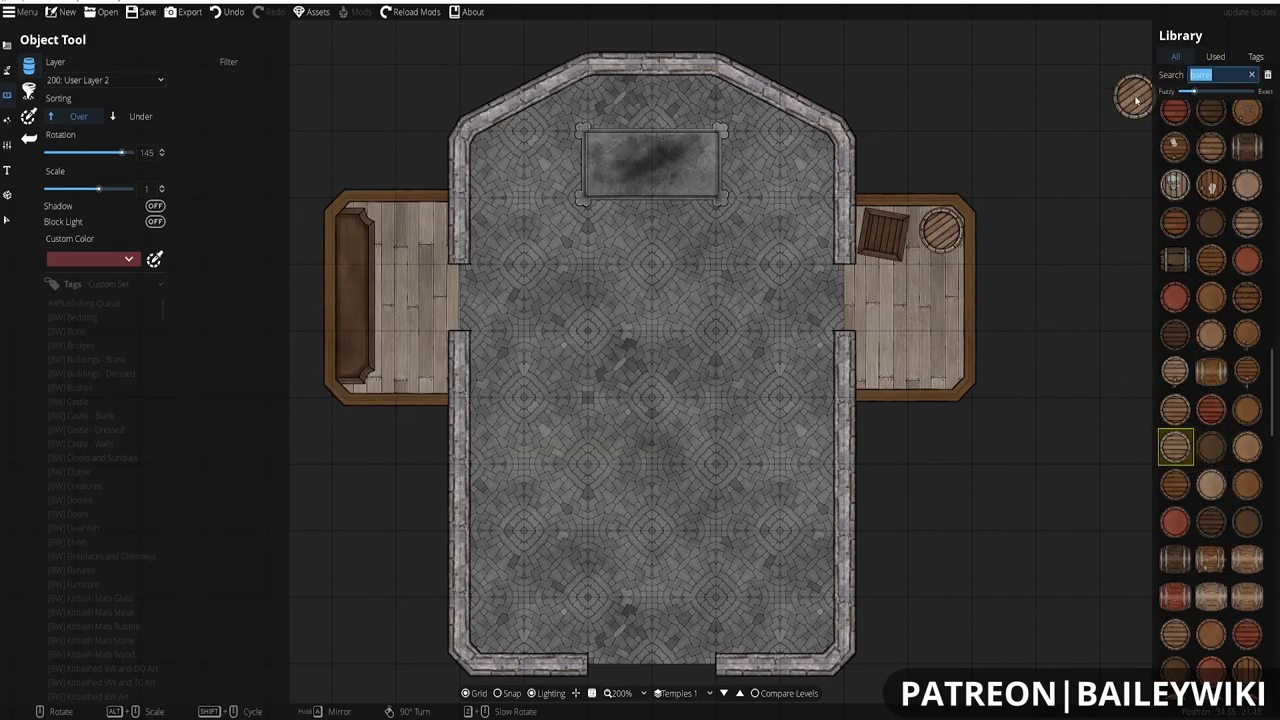
- Search for "shelves" and place a wooden shelf with rotation -90 against the right side room's outer wall, below the barrel
{"action": "type", "text": "shelves"}
{"action": "left_click", "coordinate": [1211, 221]}
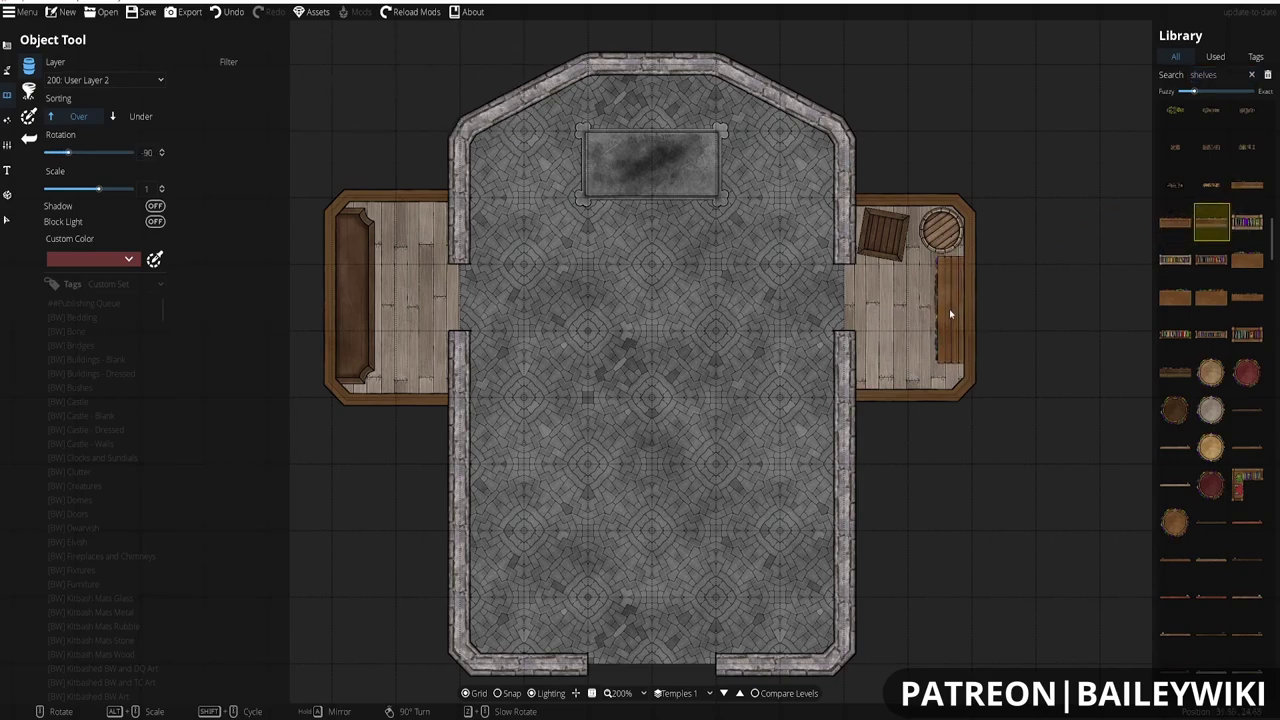
{"action": "left_click", "coordinate": [949, 309]}
{"action": "scroll", "coordinate": [1246, 333], "scroll_direction": "down", "scroll_amount": 3}
- Search for "wardrobe", "closet" and "cupboard", and place a dark wooden cupboard with rotation 0 against the right side room's lower wall
{"action": "left_click", "coordinate": [1251, 74]}
{"action": "type", "text": "wardrobe"}
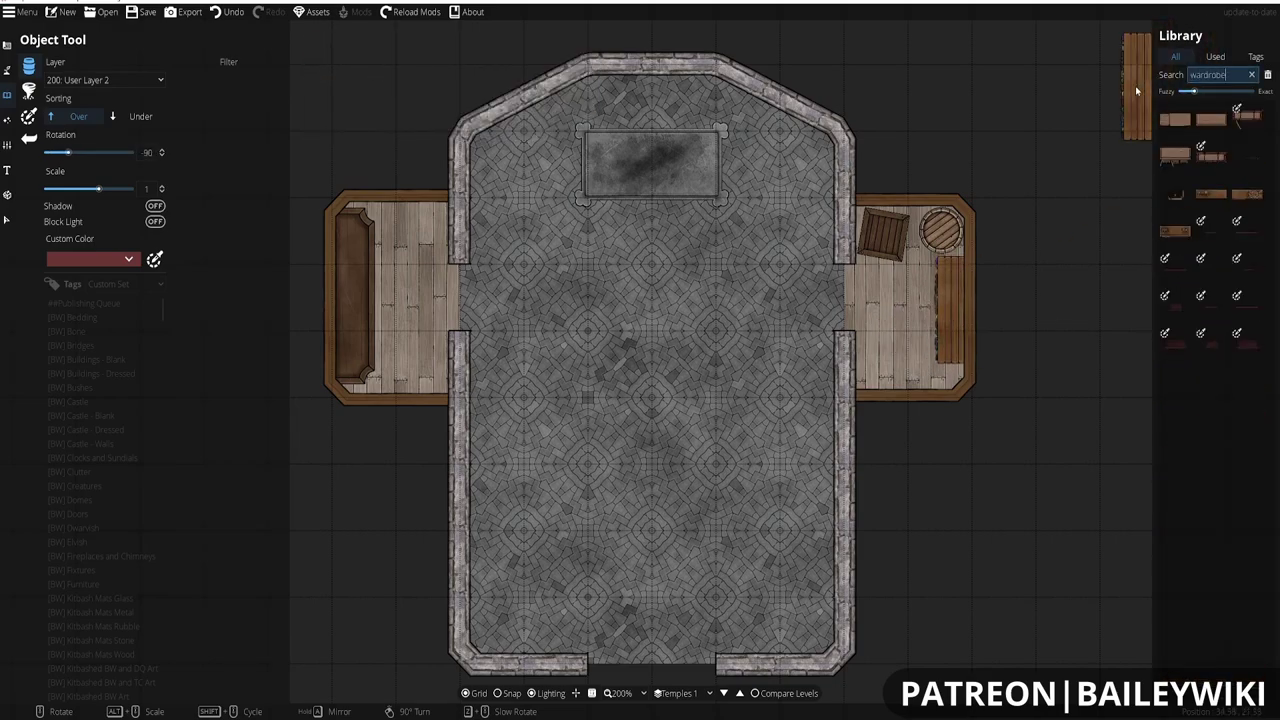
{"action": "left_click", "coordinate": [1237, 196]}
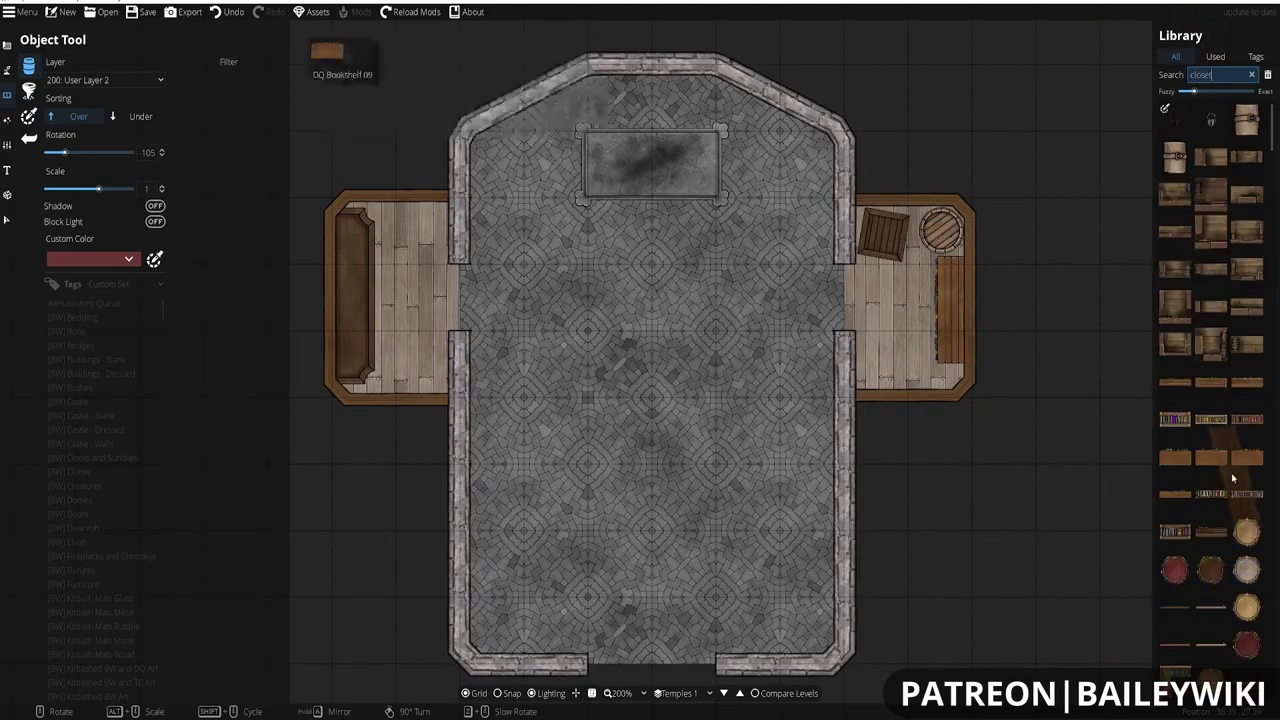
{"action": "scroll", "coordinate": [1240, 440], "scroll_direction": "down", "scroll_amount": 3}
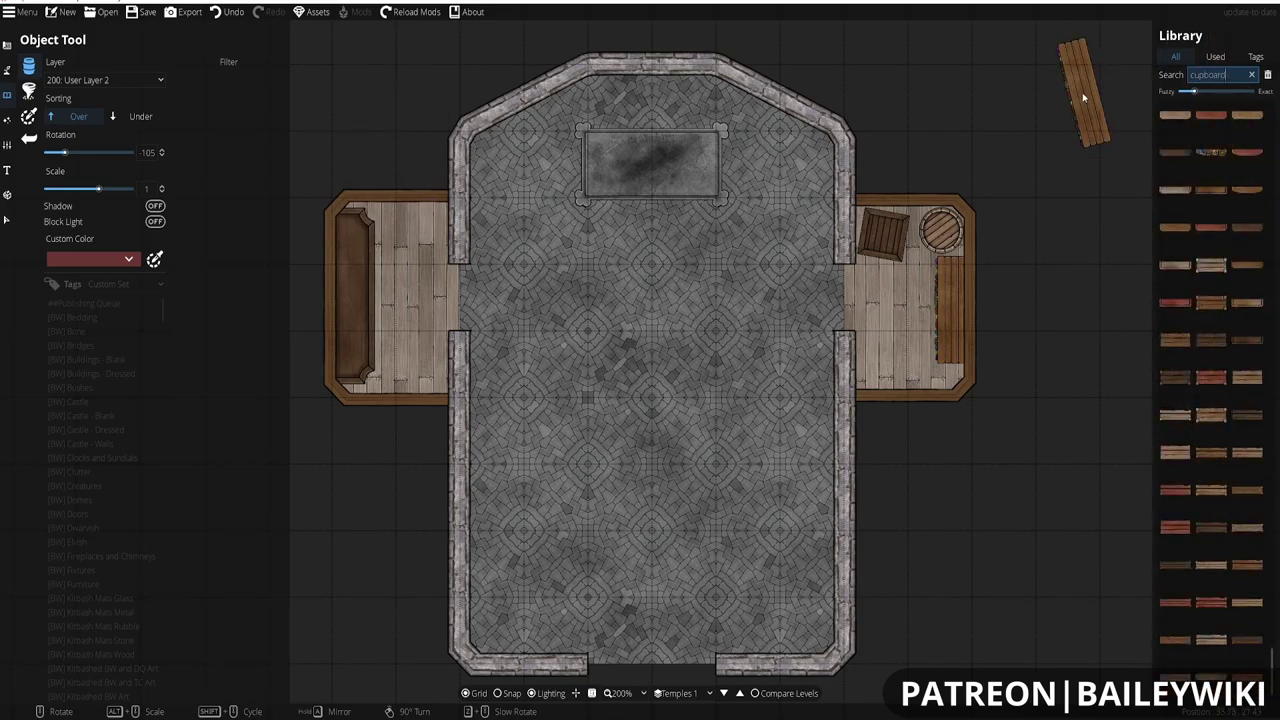
{"action": "scroll", "coordinate": [1215, 550], "scroll_direction": "down", "scroll_amount": 5}
{"action": "left_click", "coordinate": [1211, 587]}
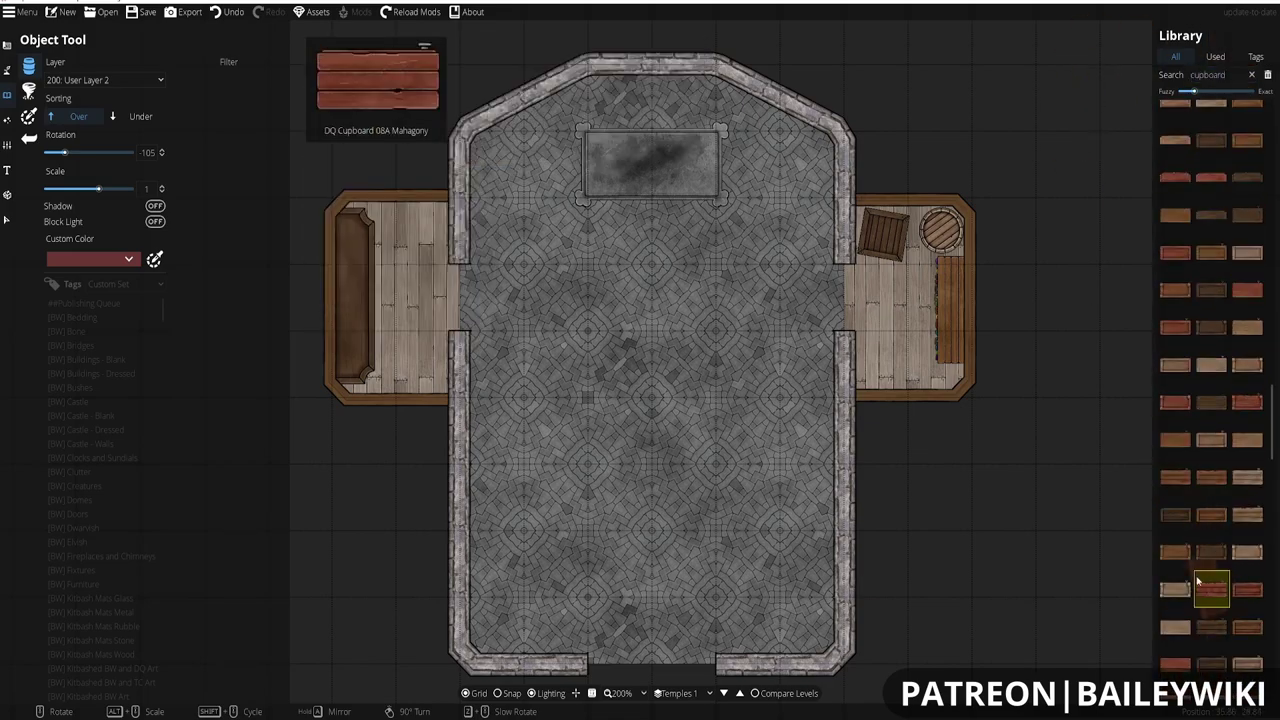
{"action": "left_click", "coordinate": [892, 372]}
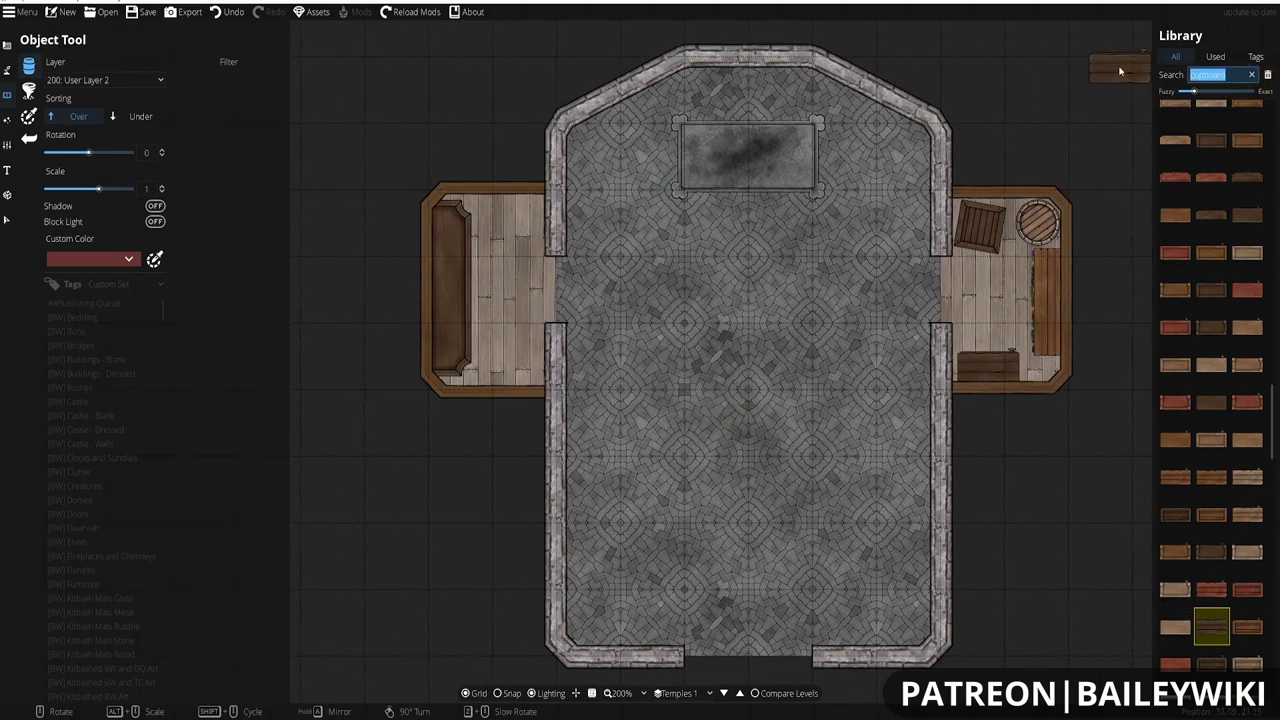
- Search for "bench", filter the library by the [BW] Modular Benches tag, and try out its benches over the temple floor
{"action": "type", "text": "h"}
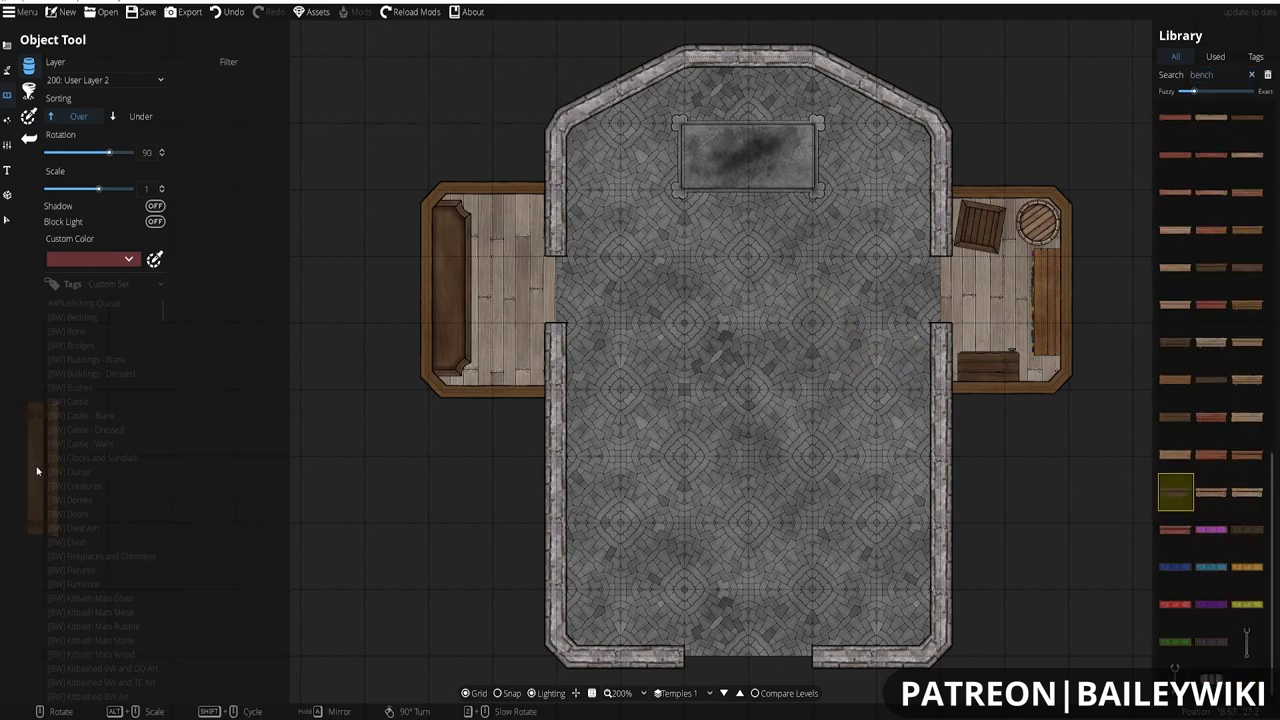
{"action": "left_click", "coordinate": [115, 499]}
{"action": "left_click", "coordinate": [102, 533]}
{"action": "left_click", "coordinate": [1176, 252]}
{"action": "scroll", "coordinate": [813, 324], "scroll_direction": "up", "scroll_amount": 9}
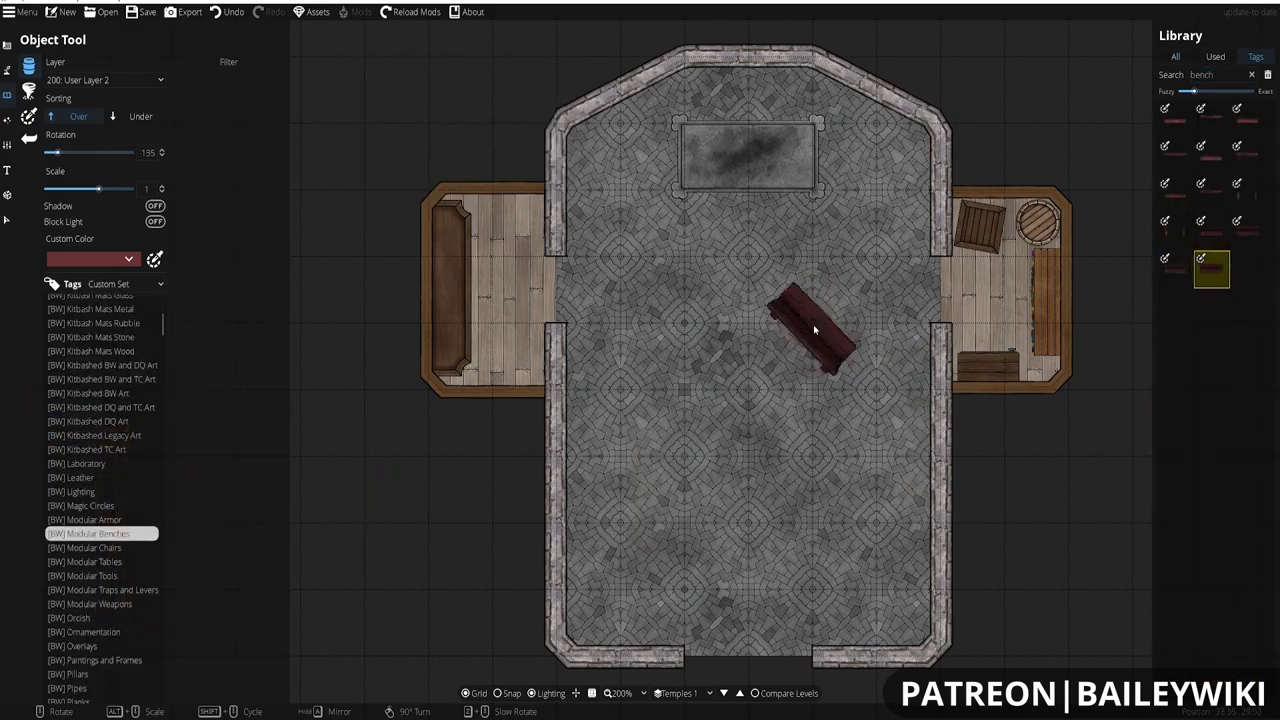
{"action": "left_click", "coordinate": [692, 352]}
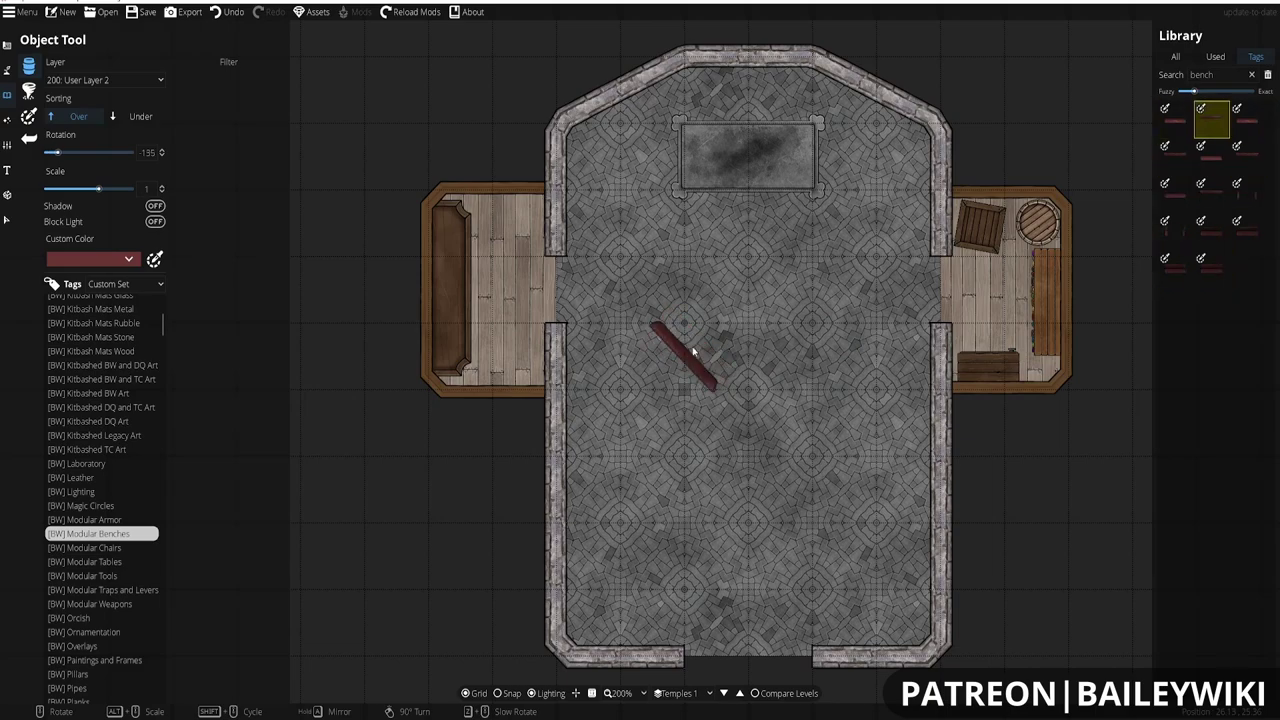
- Examine the benches under the [BW] Seating tag, including the kitbashed elvish ones
{"action": "scroll", "coordinate": [110, 556], "scroll_direction": "down", "scroll_amount": 5}
{"action": "left_click", "coordinate": [85, 533]}
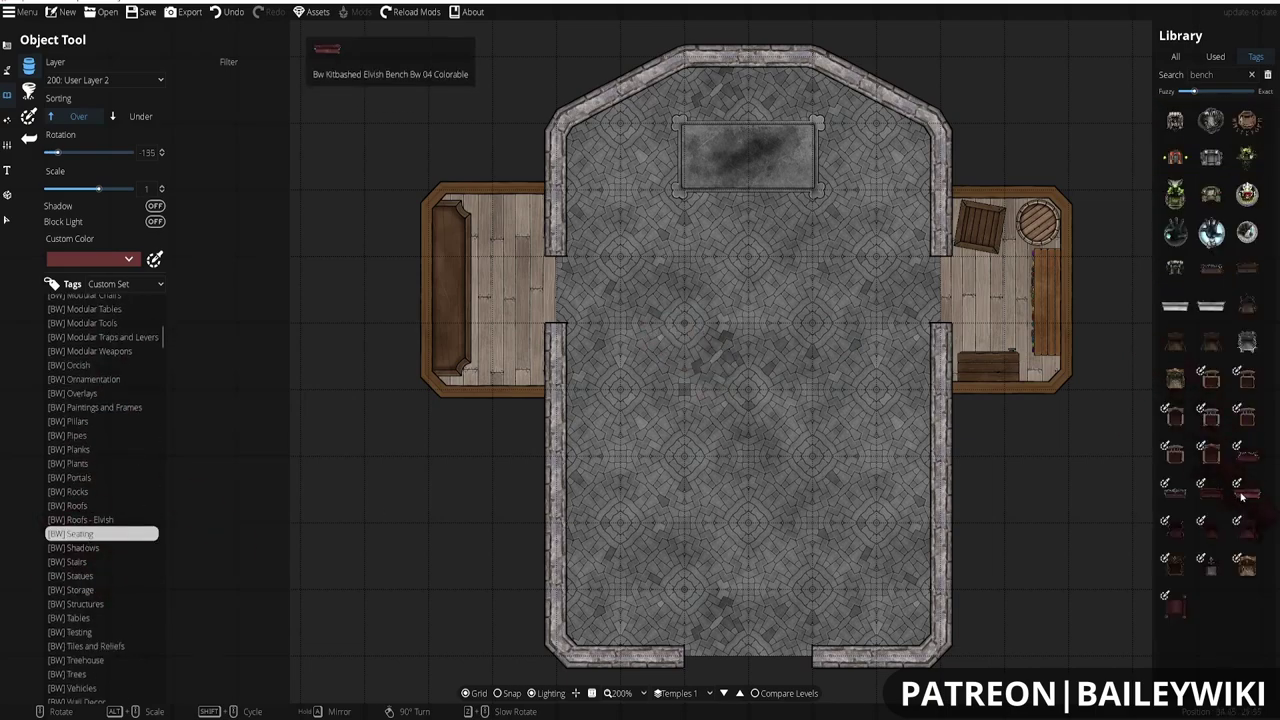
{"action": "mouse_move", "coordinate": [1187, 497]}
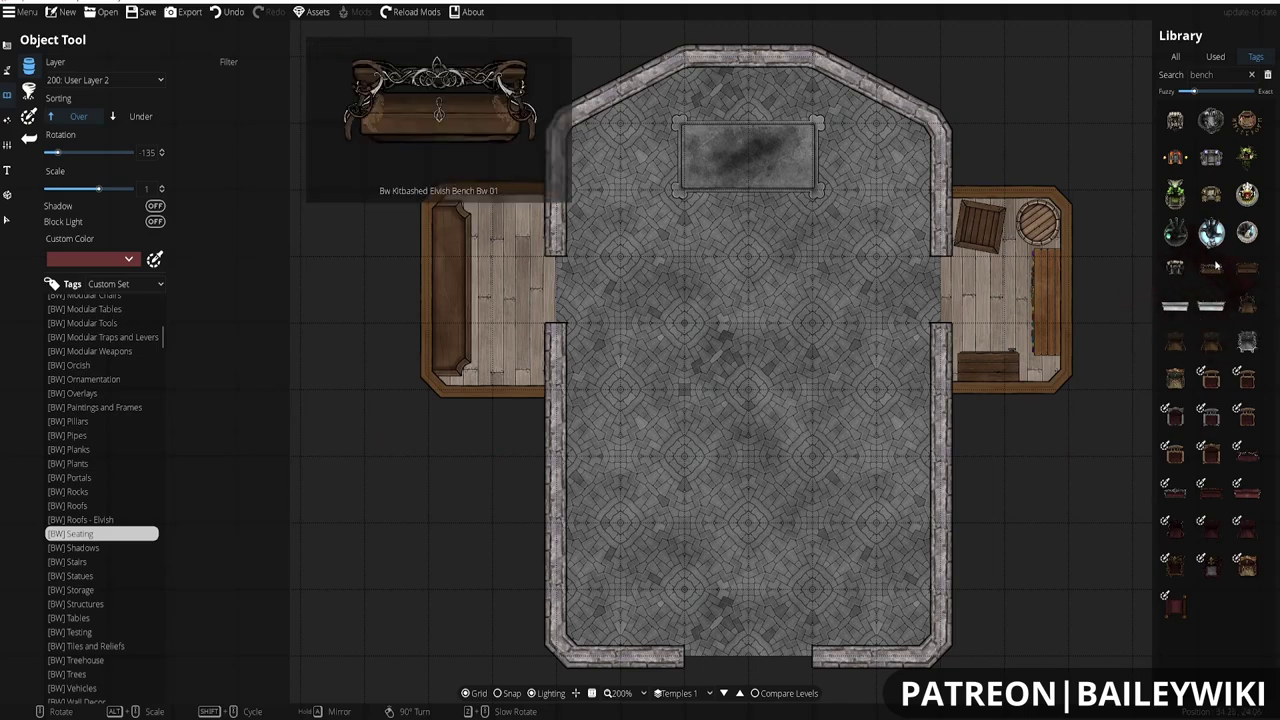
- Return to the [BW] Modular Benches tag, choose a bench with a backrest, and set its rotation to -180
{"action": "scroll", "coordinate": [111, 397], "scroll_direction": "up", "scroll_amount": 3}
{"action": "left_click", "coordinate": [88, 381]}
{"action": "left_click", "coordinate": [1176, 268]}
{"action": "scroll", "coordinate": [690, 358], "scroll_direction": "down", "scroll_amount": 3}
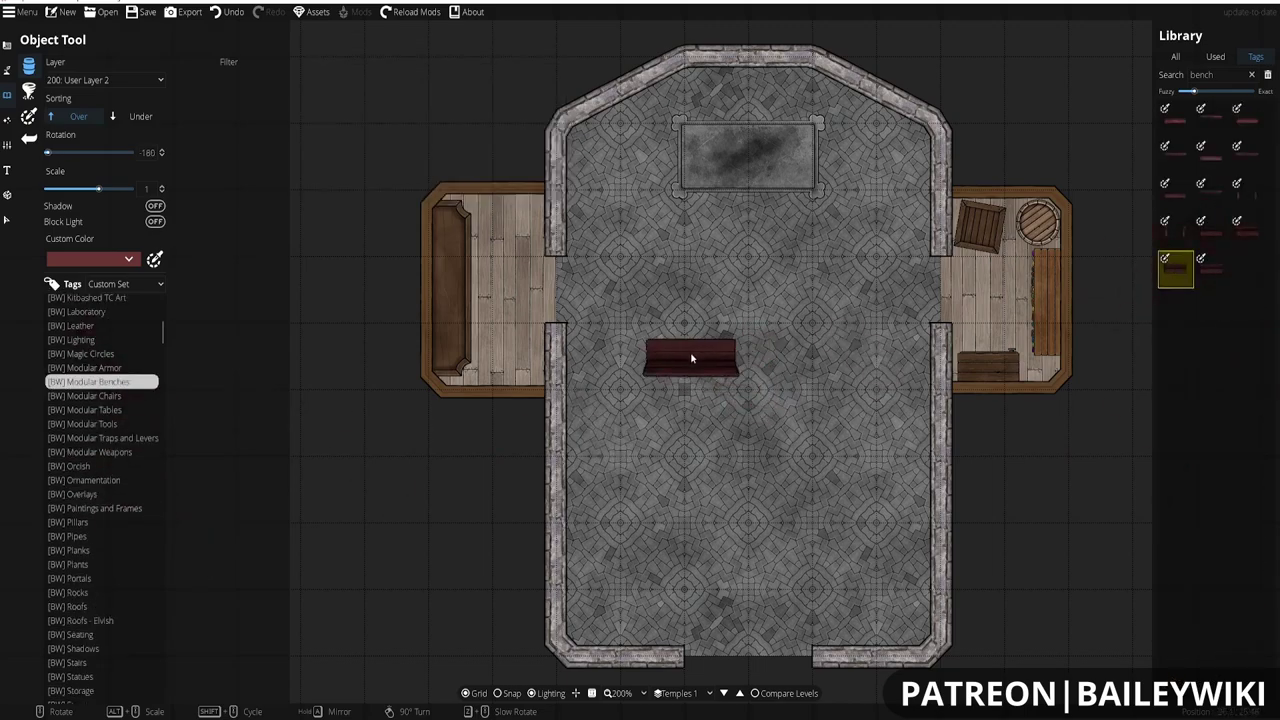
- Set the colorable bench's custom color to a warm wood brown
{"action": "left_click", "coordinate": [128, 259]}
{"action": "left_click", "coordinate": [100, 330]}
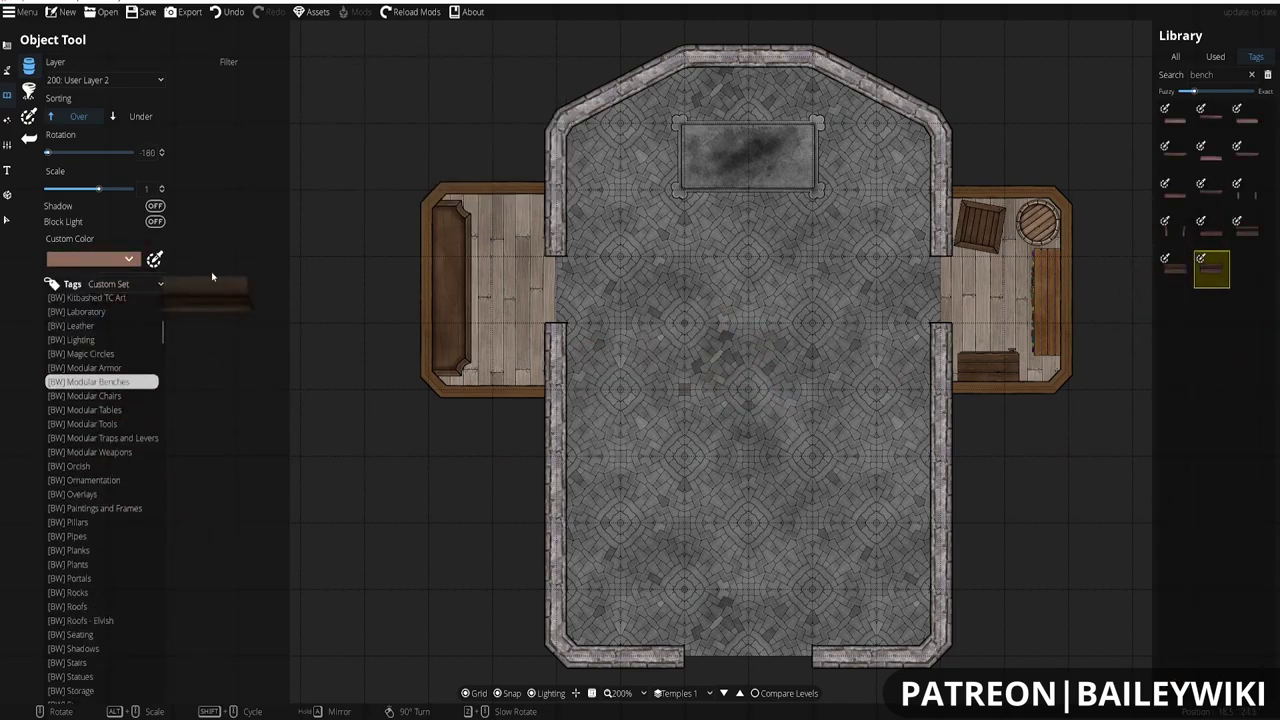
{"action": "left_click", "coordinate": [128, 259]}
{"action": "left_click", "coordinate": [110, 346]}
{"action": "left_click", "coordinate": [128, 259]}
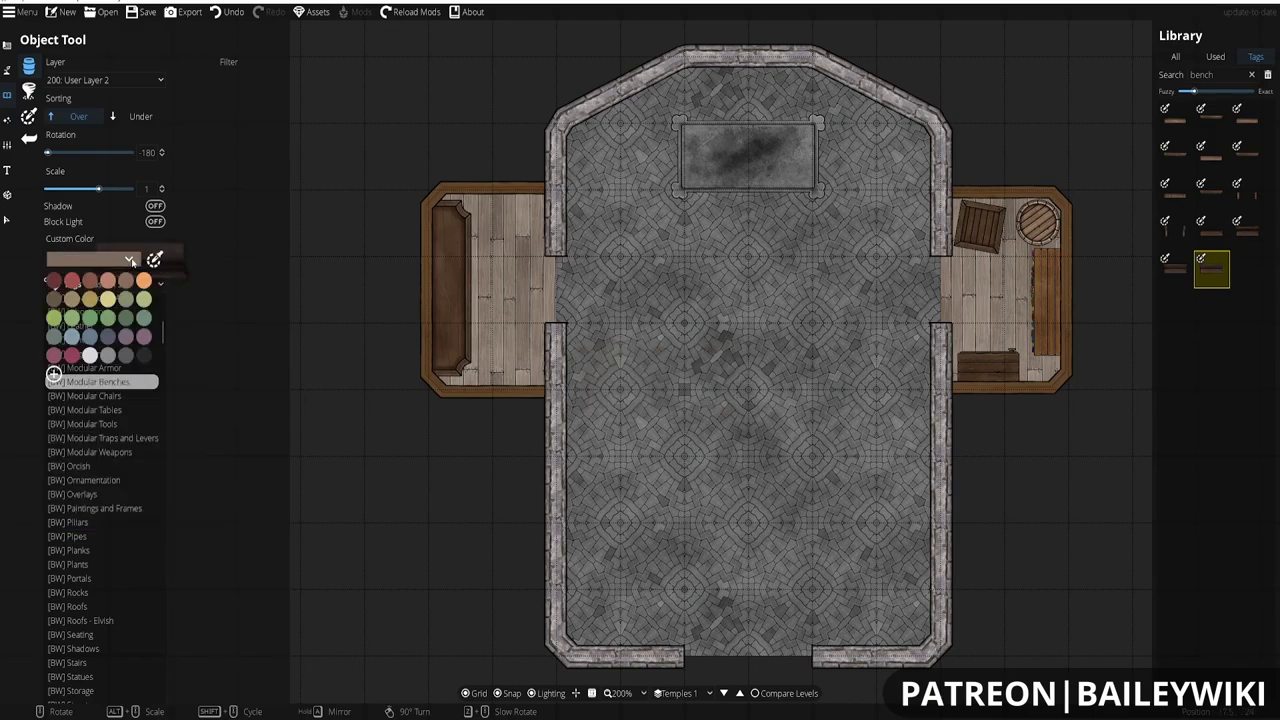
{"action": "left_click", "coordinate": [110, 346]}
{"action": "left_click", "coordinate": [128, 259]}
{"action": "left_click", "coordinate": [110, 346]}
{"action": "left_click", "coordinate": [128, 259]}
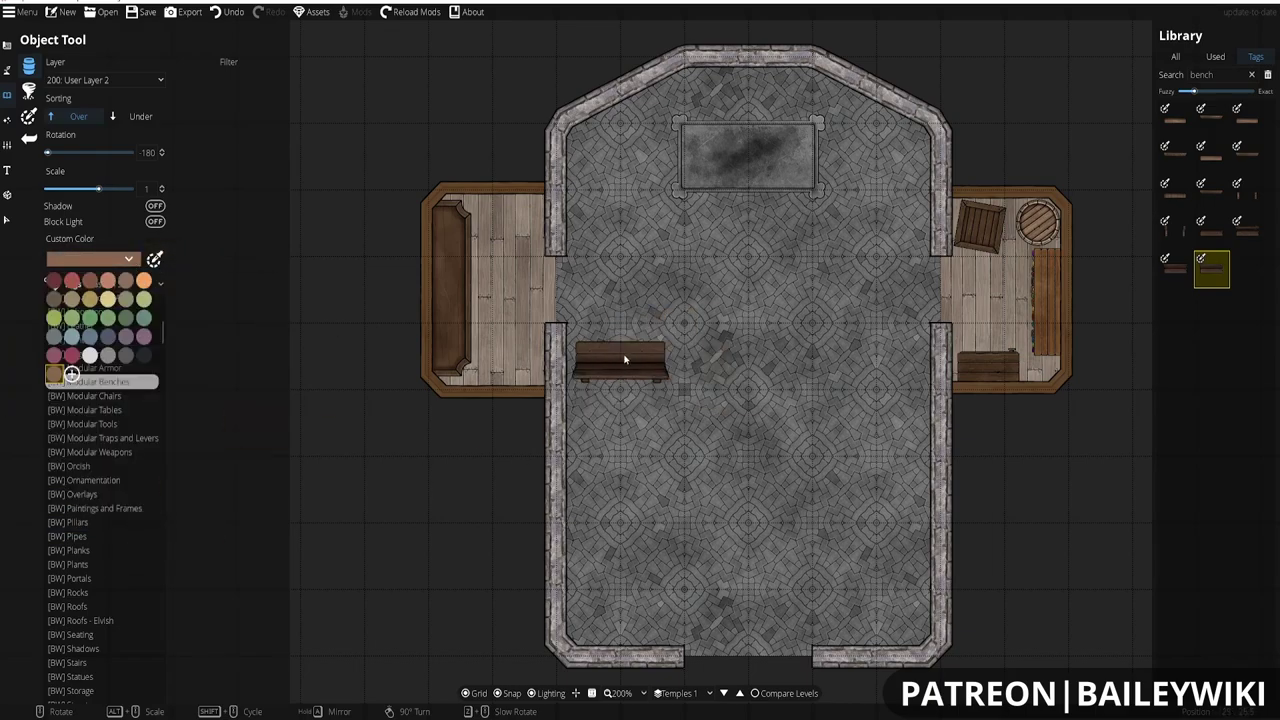
{"action": "left_click", "coordinate": [110, 346]}
- Place brown benches in the main hall beside the left side-room doorway and in the lower right half, undoing a misplaced one
{"action": "left_click", "coordinate": [620, 360]}
{"action": "left_click", "coordinate": [674, 523]}
{"action": "key", "text": "ctrl+z"}
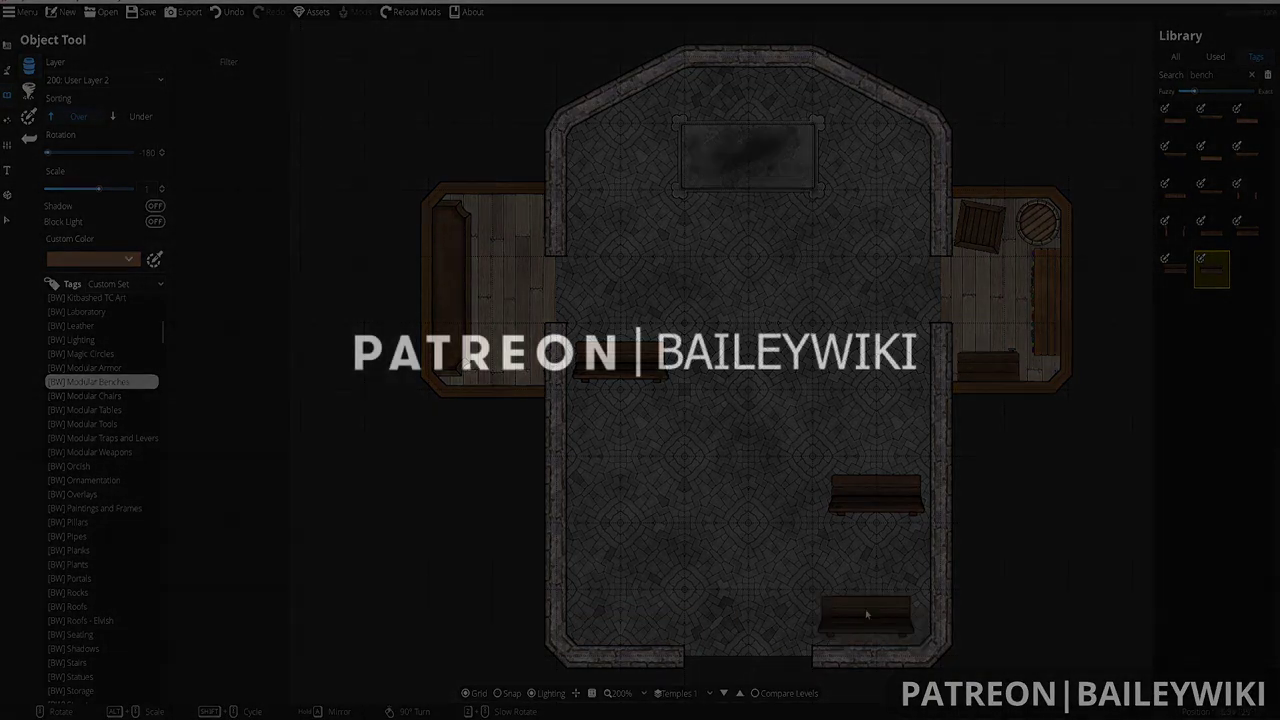